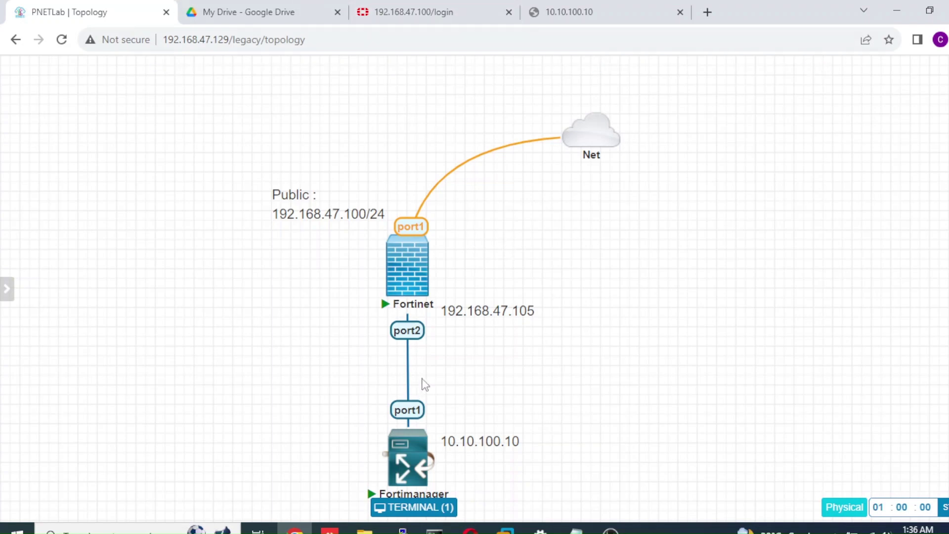
# Place the 10.10.100.10 label beside the Fortimanager node on the topology
pyautogui.moveTo(406, 487)
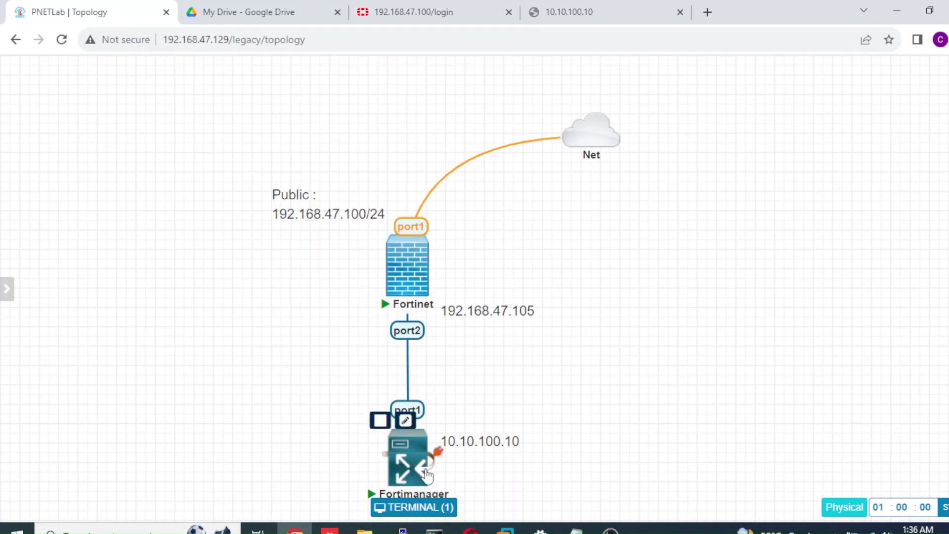
pyautogui.moveTo(593, 156)
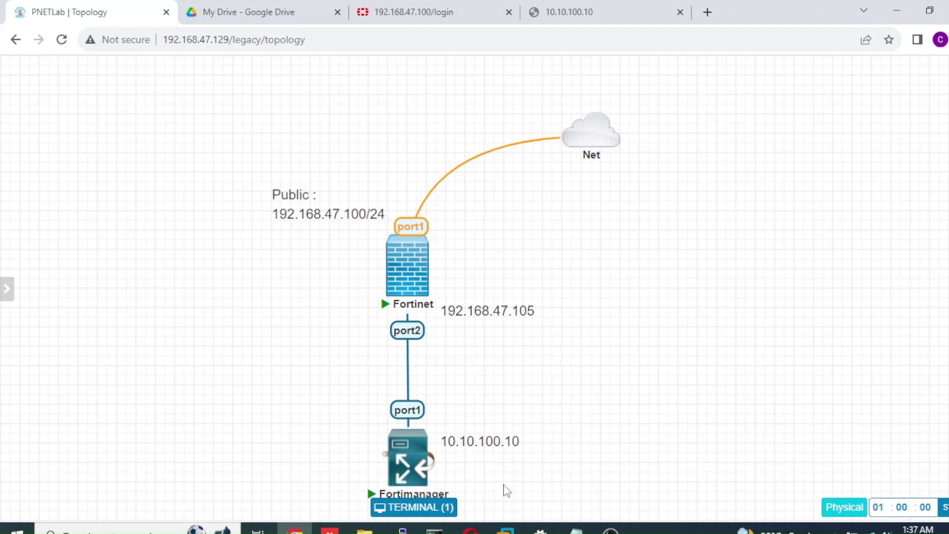
pyautogui.moveTo(498, 444); pyautogui.dragTo(625, 296)
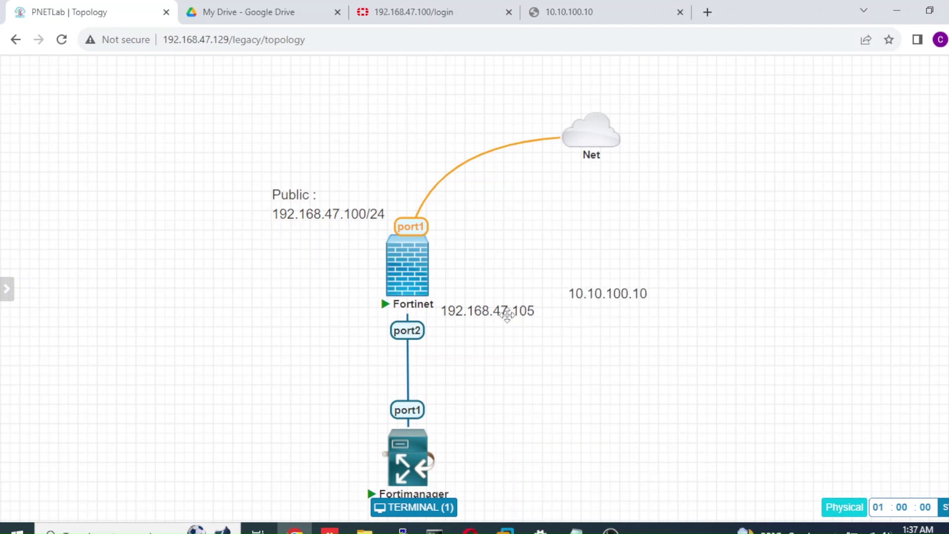
pyautogui.moveTo(504, 313); pyautogui.dragTo(507, 459)
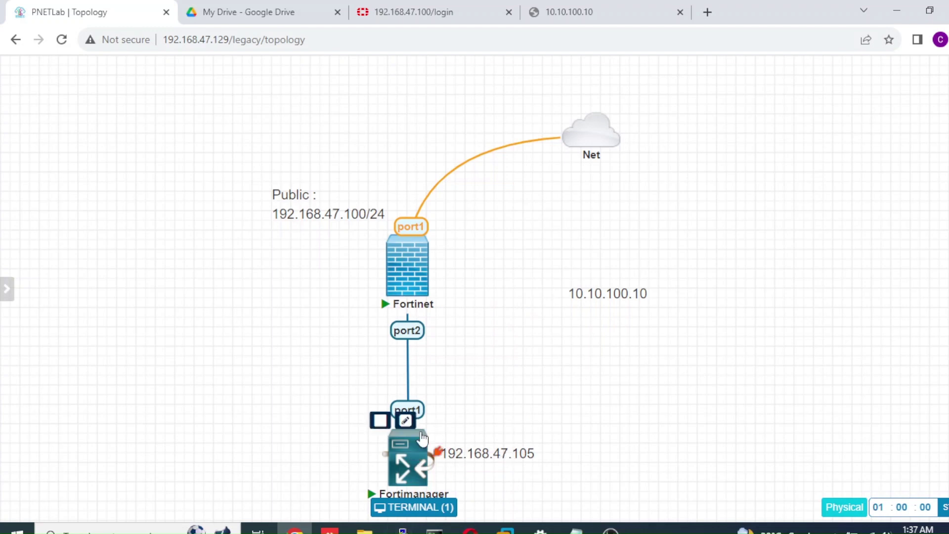
pyautogui.moveTo(472, 452); pyautogui.dragTo(484, 323)
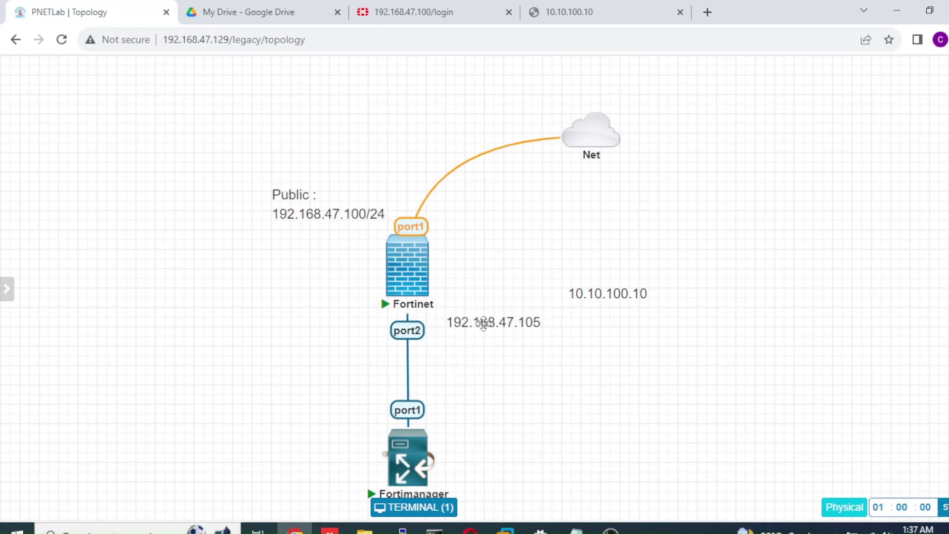
pyautogui.moveTo(590, 296); pyautogui.dragTo(471, 448)
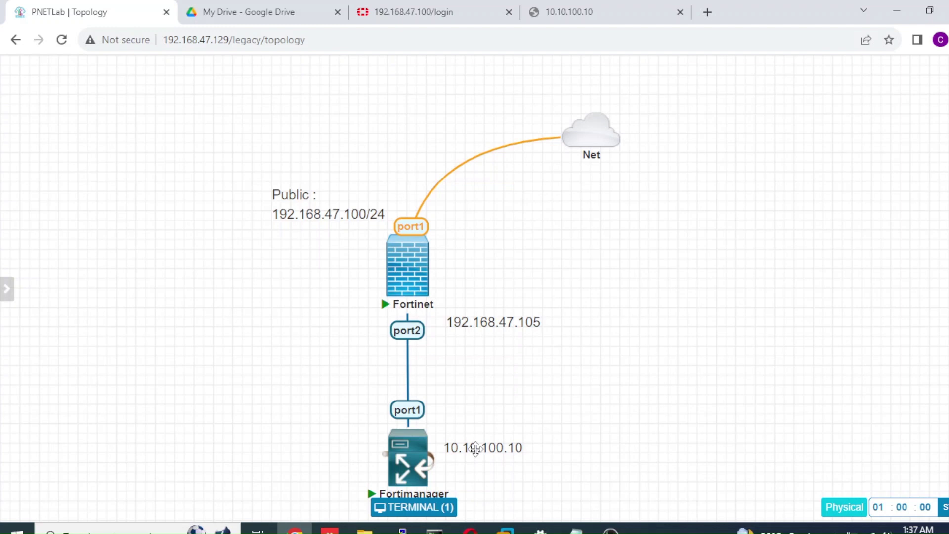
# Position the 192.168.47.105 label right beside Fortinet's port2
pyautogui.moveTo(494, 322); pyautogui.dragTo(555, 307)
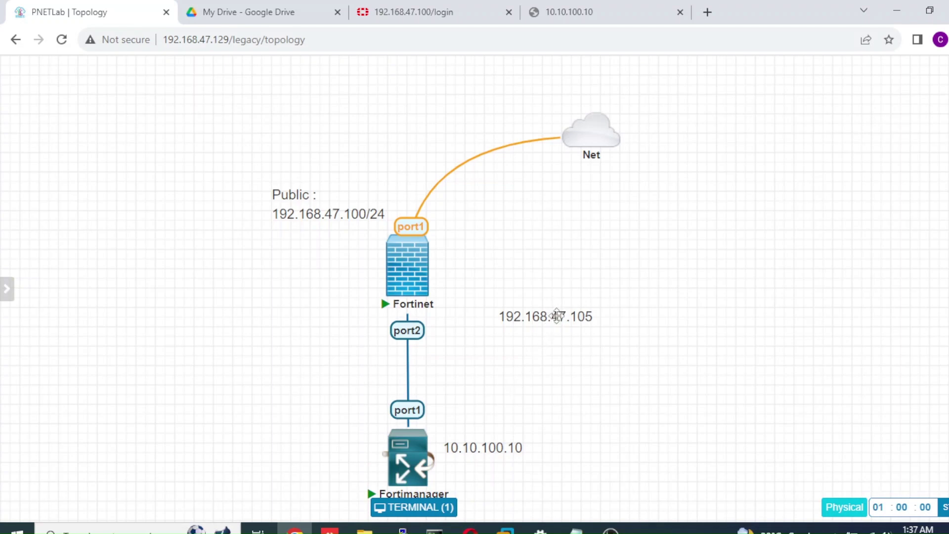
pyautogui.moveTo(557, 316); pyautogui.dragTo(751, 229)
pyautogui.moveTo(710, 264); pyautogui.dragTo(518, 322)
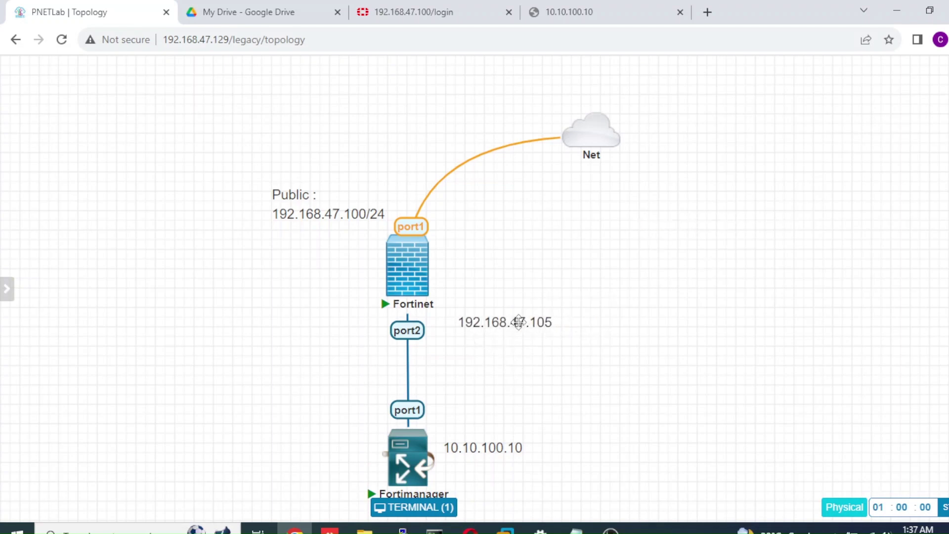
pyautogui.doubleClick(496, 326)
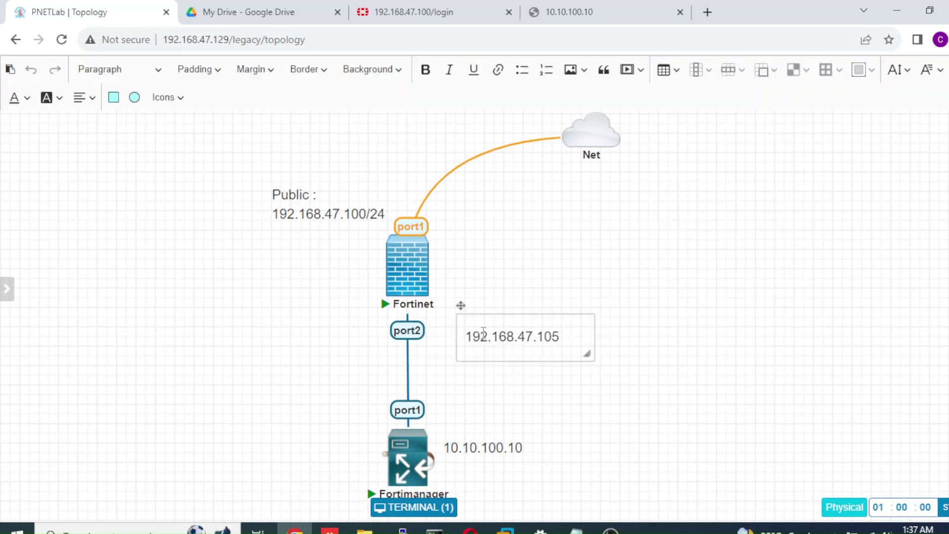
pyautogui.click(493, 444)
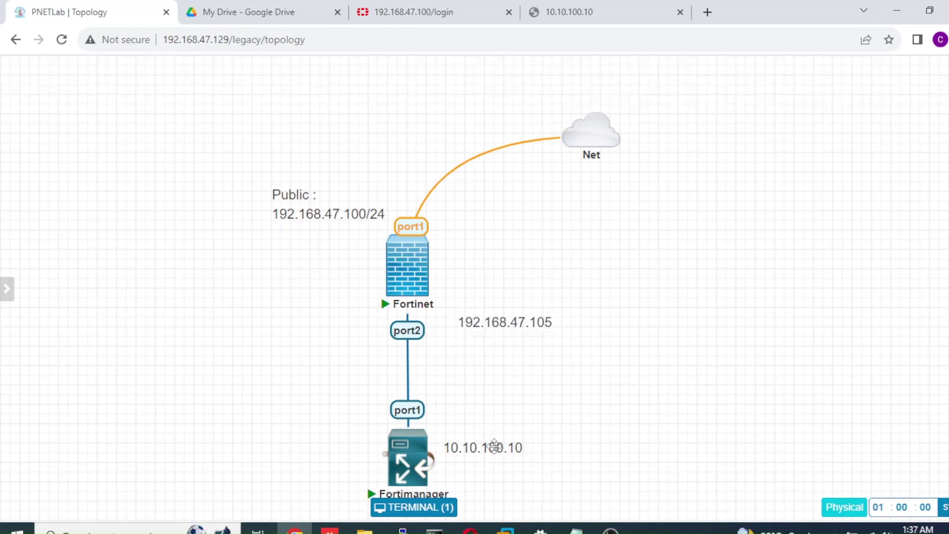
pyautogui.moveTo(503, 327); pyautogui.dragTo(485, 336)
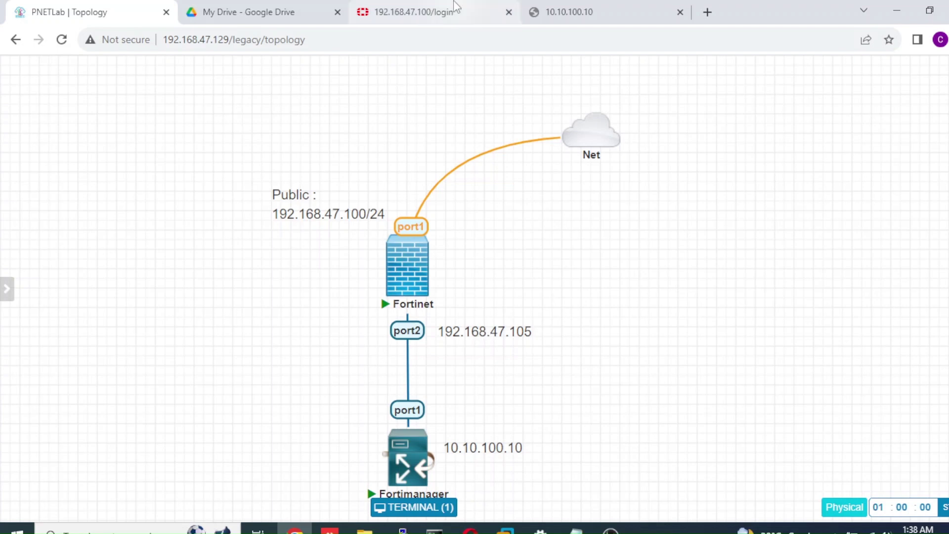
# Sign in to the FortiGate GUI as admin with the account password and dismiss the browser warning
pyautogui.click(448, 14)
pyautogui.write('admin')
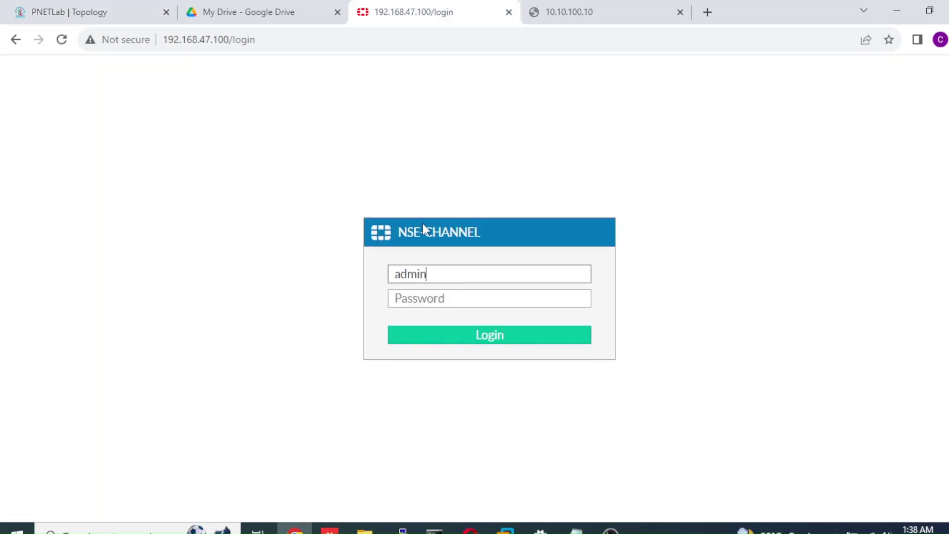
pyautogui.press('Tab')
pyautogui.write('1234')
pyautogui.press('Return')
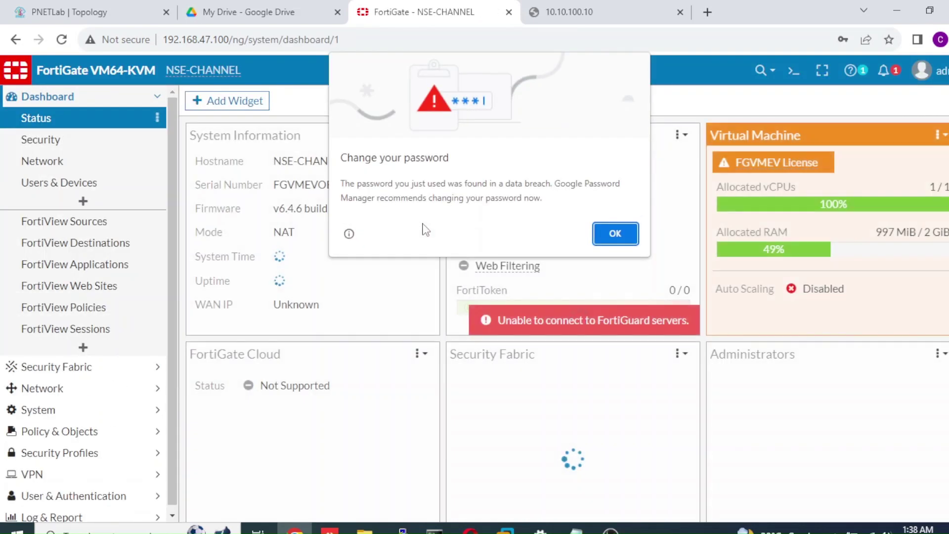
pyautogui.click(613, 236)
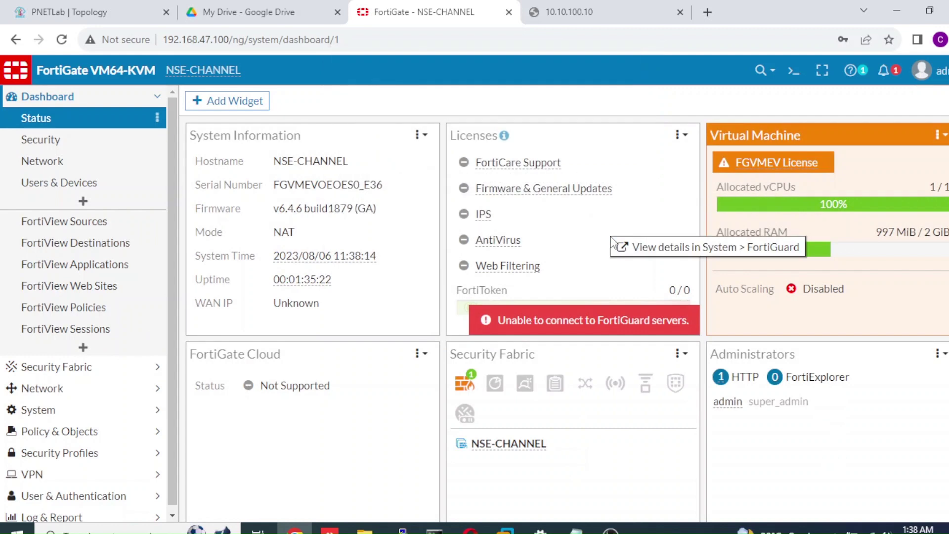
# Open Network > Interfaces to view the WAN1 and LAN-SERVER addresses
pyautogui.click(91, 390)
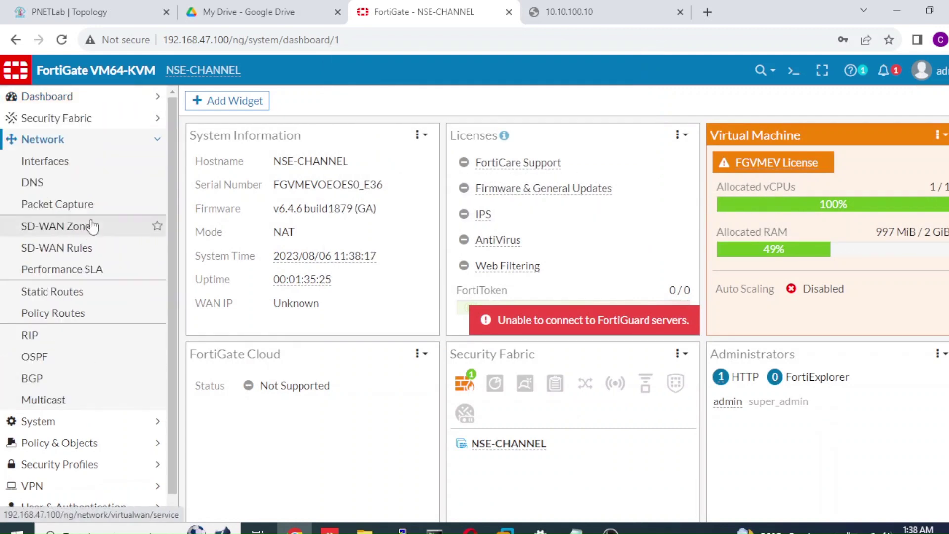
pyautogui.click(100, 163)
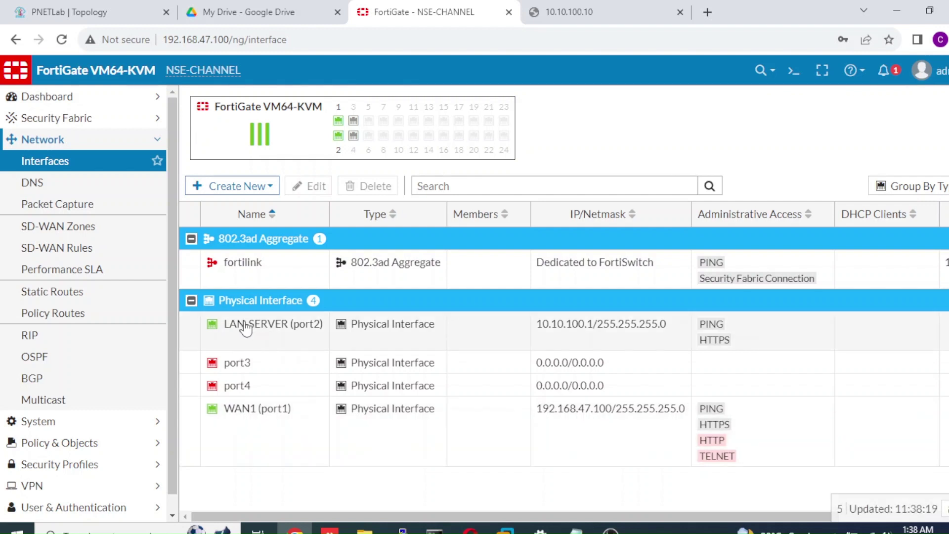
pyautogui.moveTo(290, 333)
# Run execute ping 10.10.100.10 in the FortiGate CLI console
pyautogui.click(794, 70)
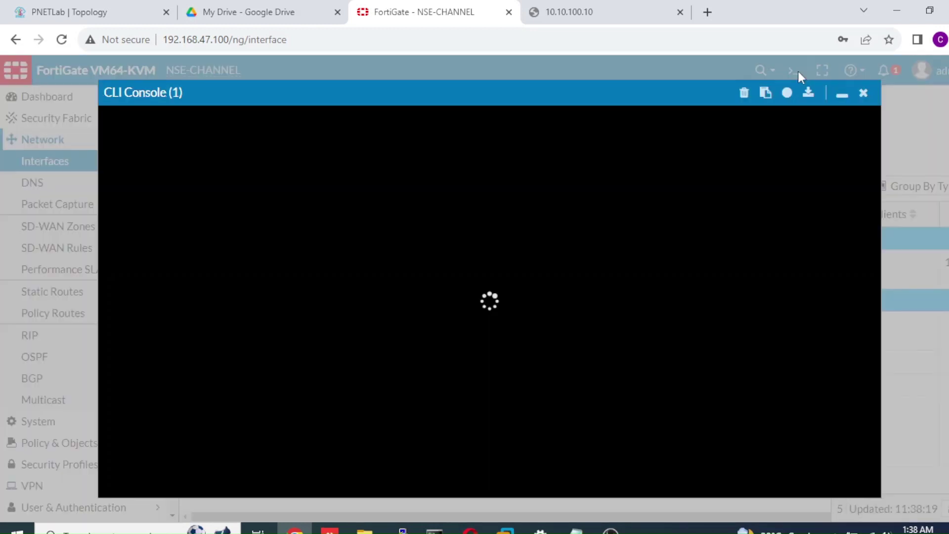
pyautogui.write('ex')
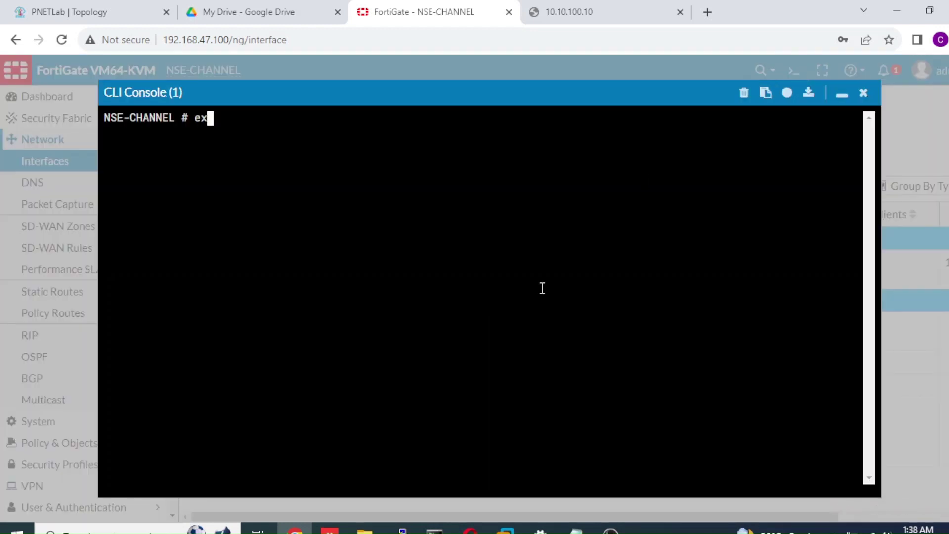
pyautogui.write('ecute ping 10')
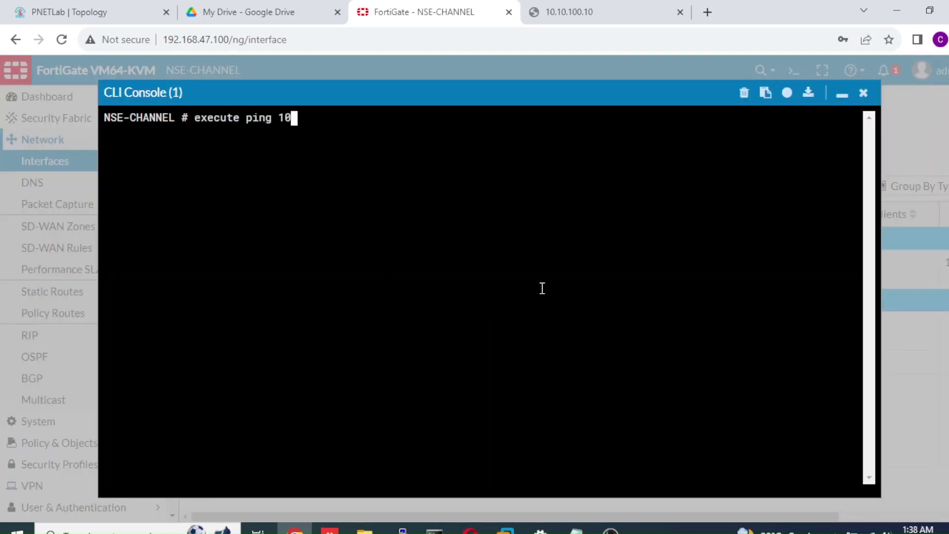
pyautogui.write('.10.100.20')
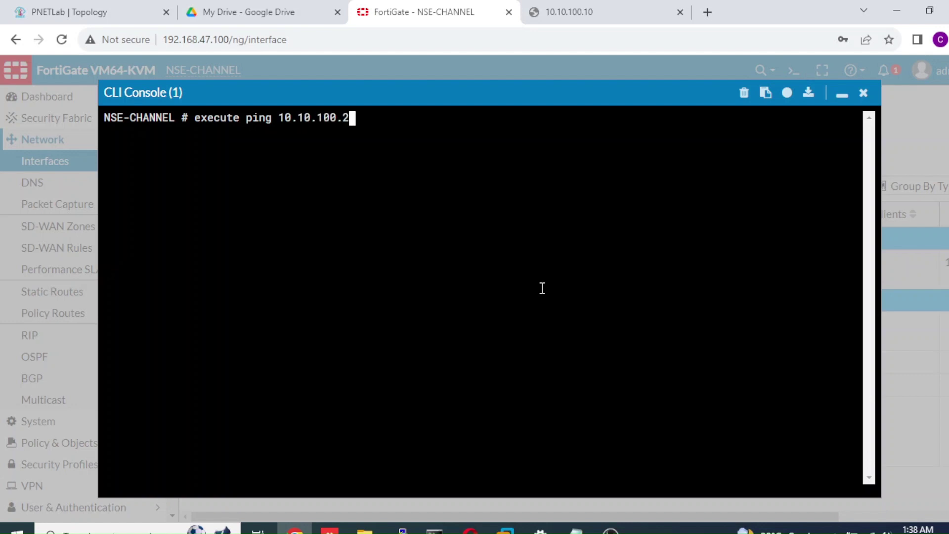
pyautogui.press('BackSpace')
pyautogui.press('BackSpace')
pyautogui.write('10')
pyautogui.press('Return')
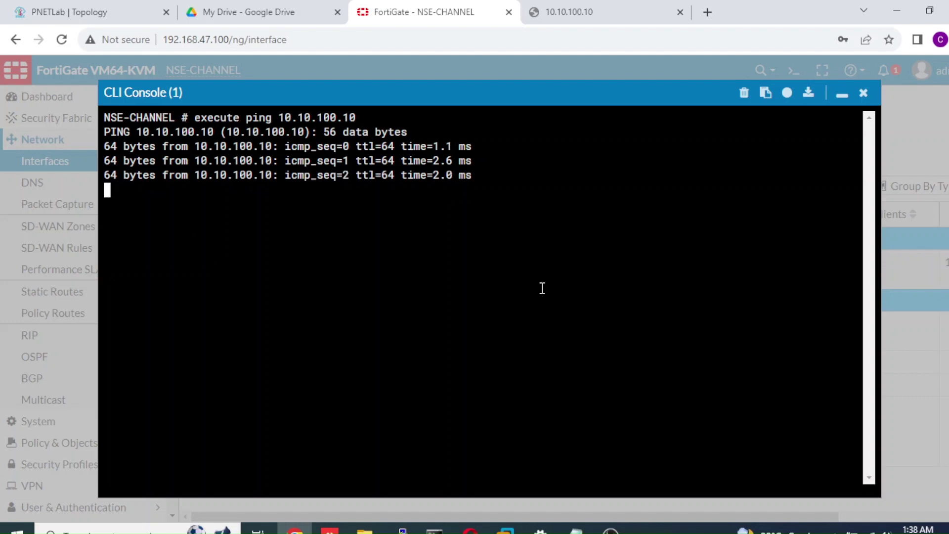
# Close the spare 10.10.100.10 tab, minimise the console and go back to PNETLab
pyautogui.click(680, 12)
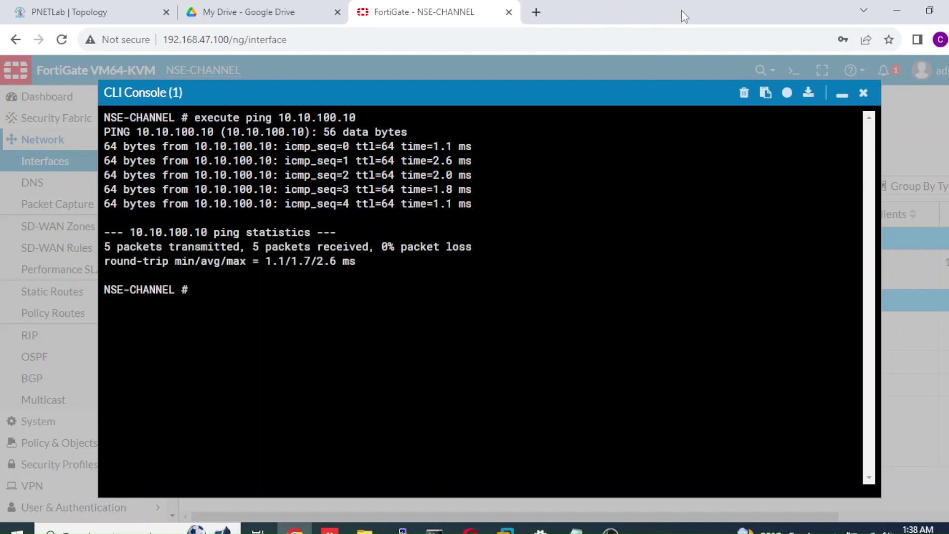
pyautogui.click(834, 96)
pyautogui.click(98, 12)
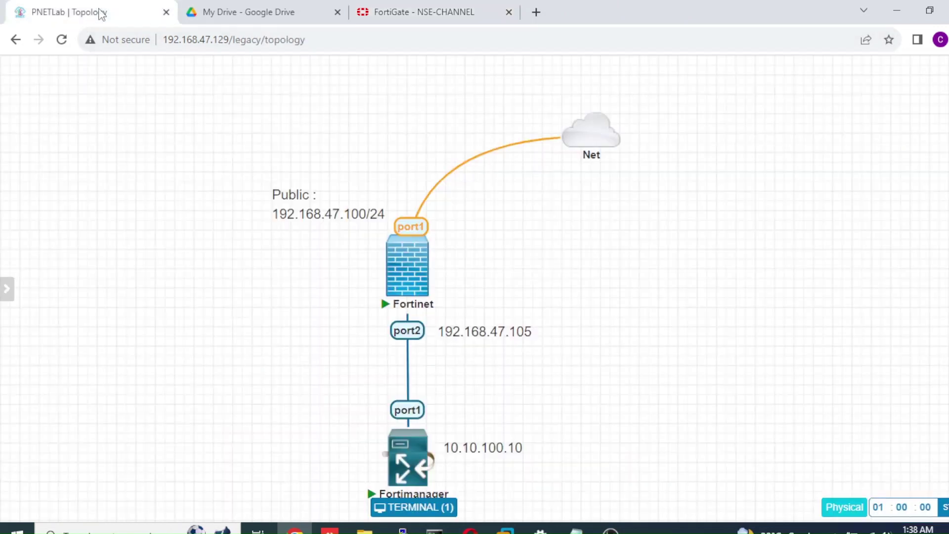
# From FortiManager's terminal rerun the pings to 10.10.100.1 and 8.8.8.8, then return to FortiGate
pyautogui.click(401, 472)
pyautogui.press('Up')
pyautogui.press('Up')
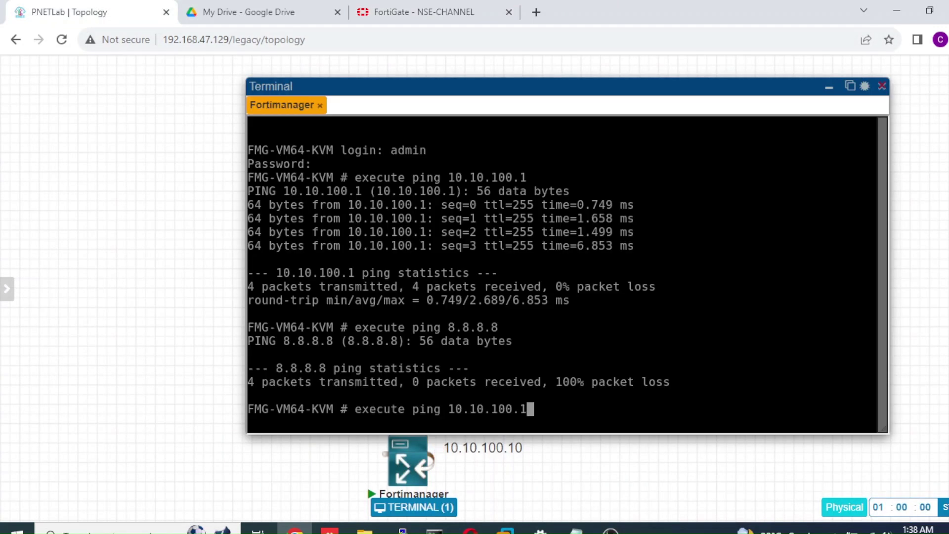
pyautogui.press('Return')
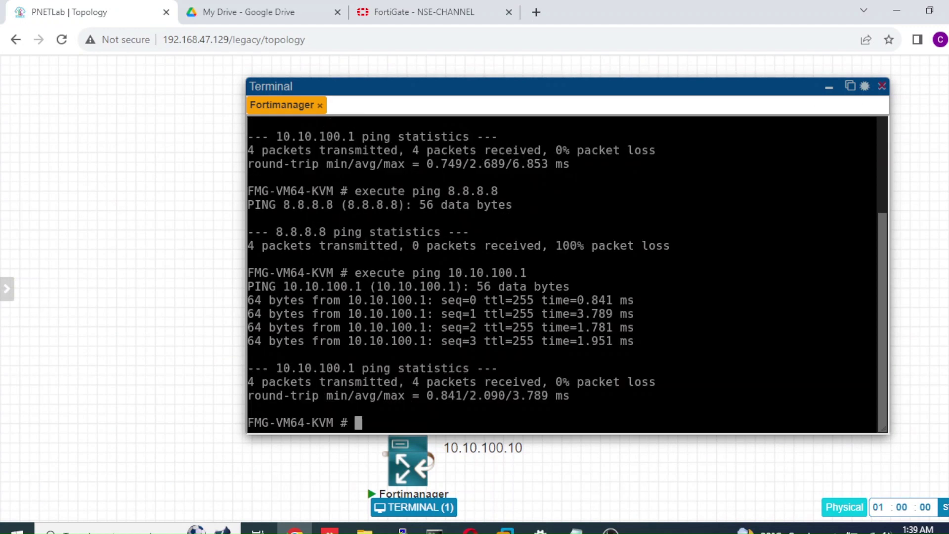
pyautogui.press('Up')
pyautogui.press('Up')
pyautogui.press('Return')
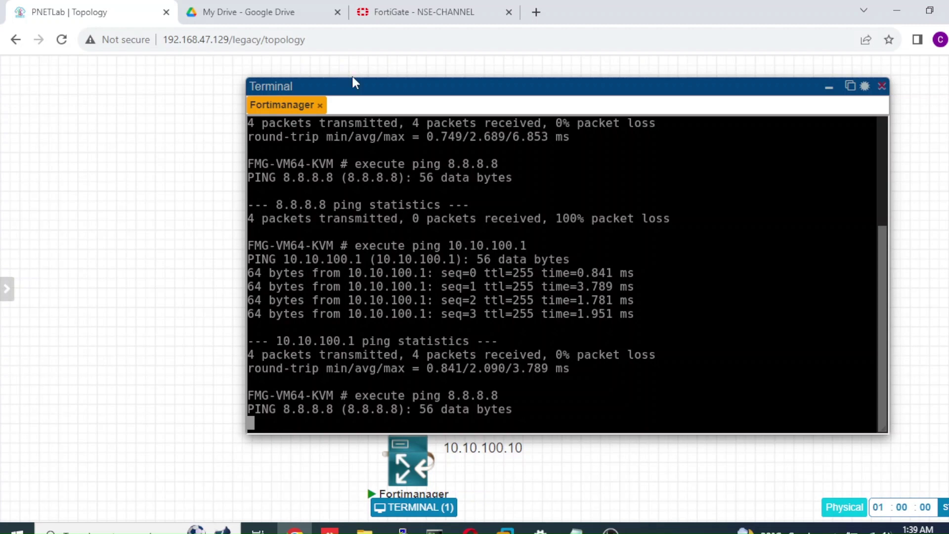
pyautogui.click(424, 12)
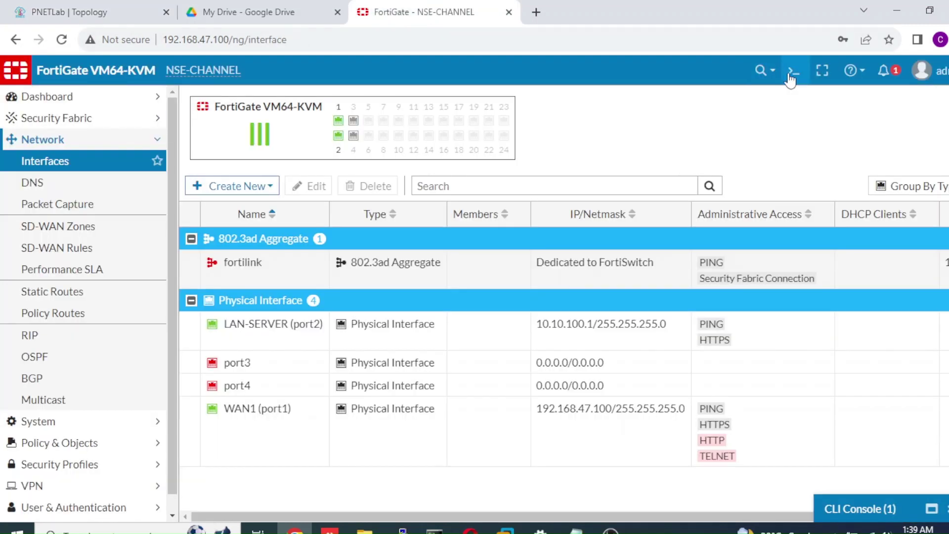
# Ping facebook.com from a second FortiGate CLI console, then minimise it and switch to the lab
pyautogui.click(790, 74)
pyautogui.write('execute')
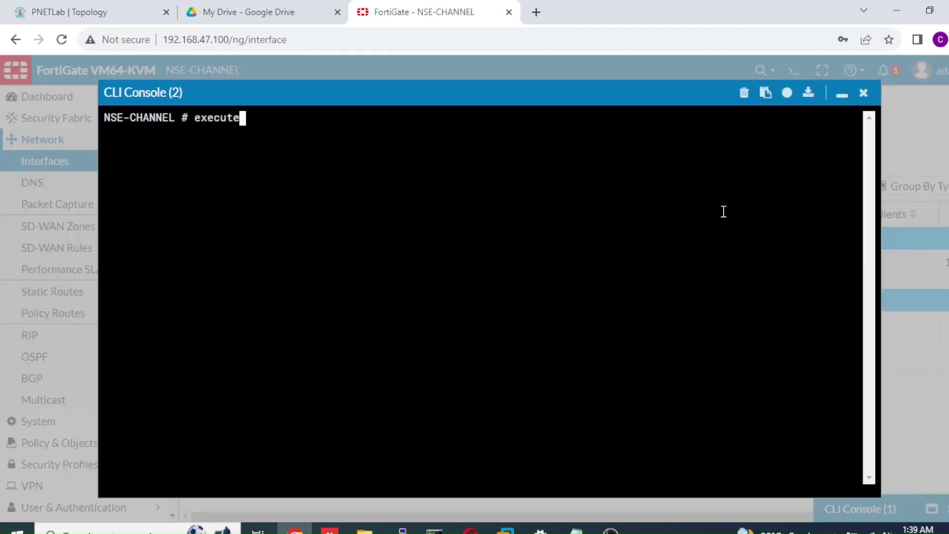
pyautogui.write(' ping fave')
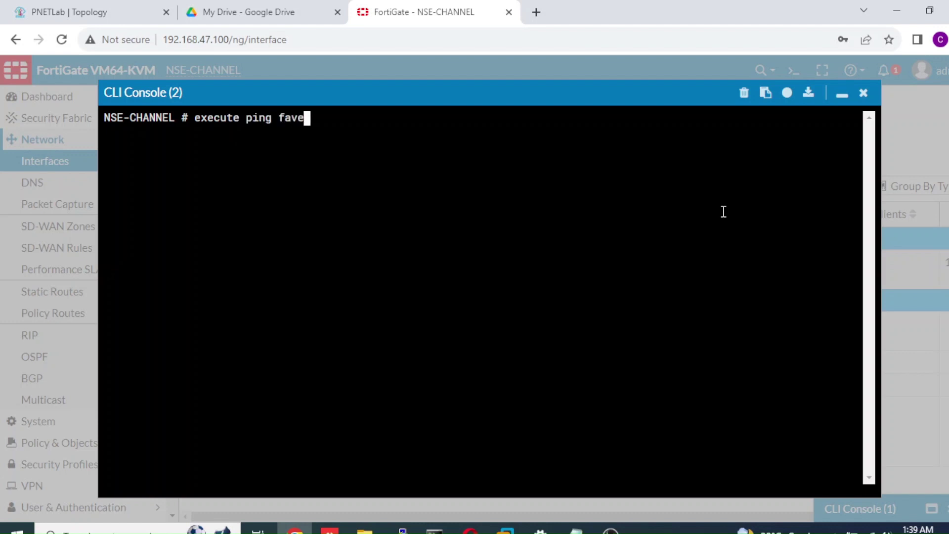
pyautogui.press('BackSpace')
pyautogui.press('BackSpace')
pyautogui.write('ceboo')
pyautogui.press('BackSpace')
pyautogui.write('ok.com')
pyautogui.press('Return')
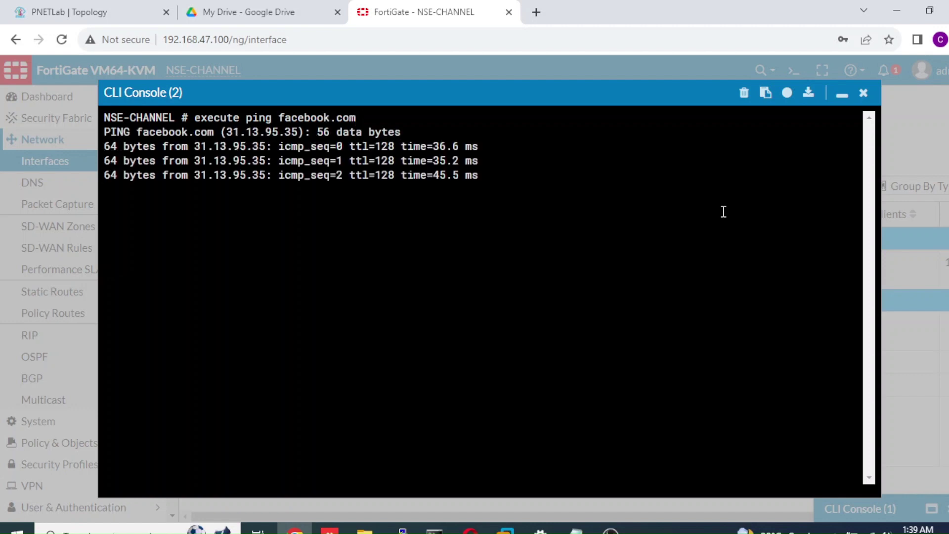
pyautogui.click(843, 97)
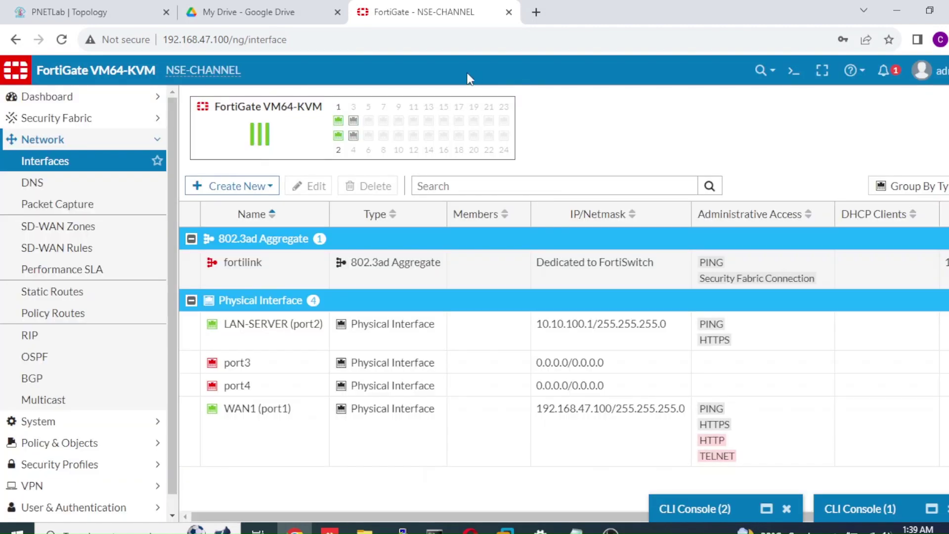
pyautogui.click(126, 12)
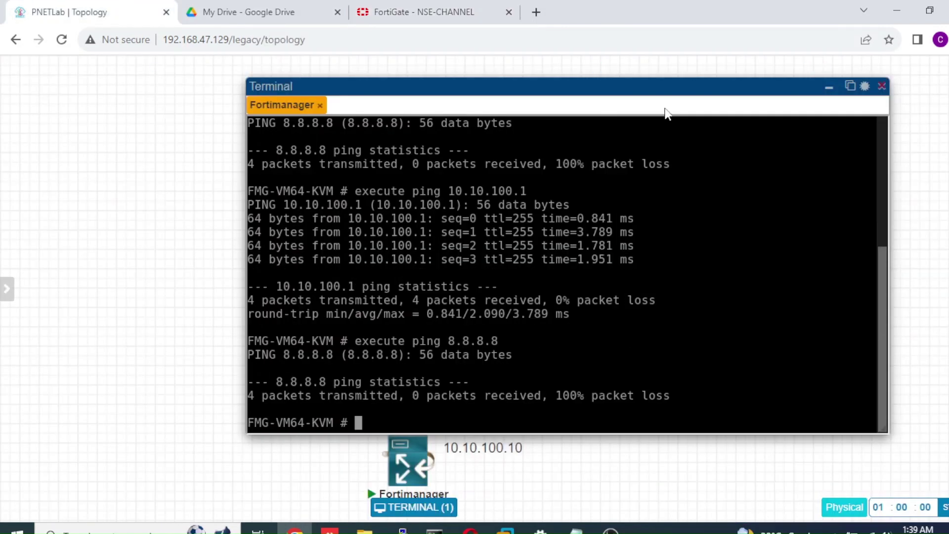
# Minimise the FortiManager terminal, load 10.10.100.10 in a new tab, and return to FortiGate
pyautogui.click(828, 94)
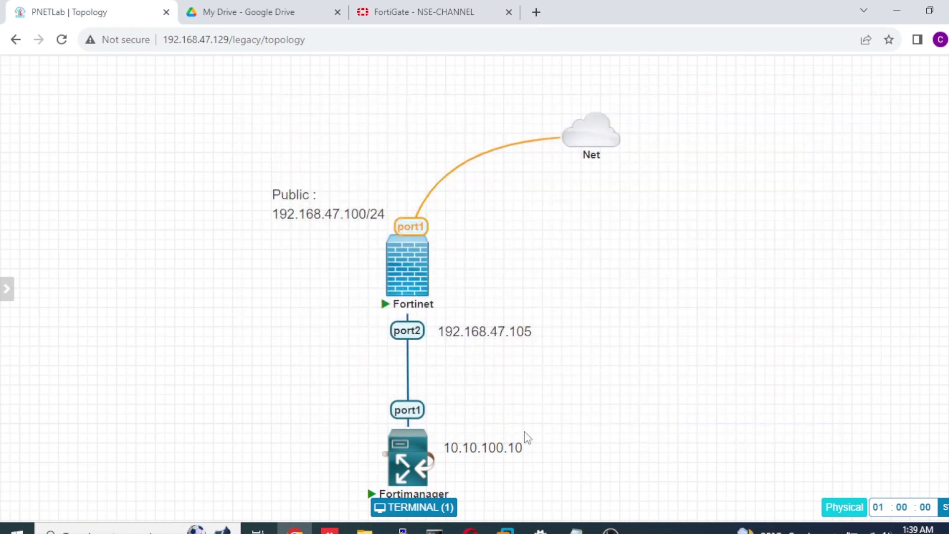
pyautogui.moveTo(419, 460)
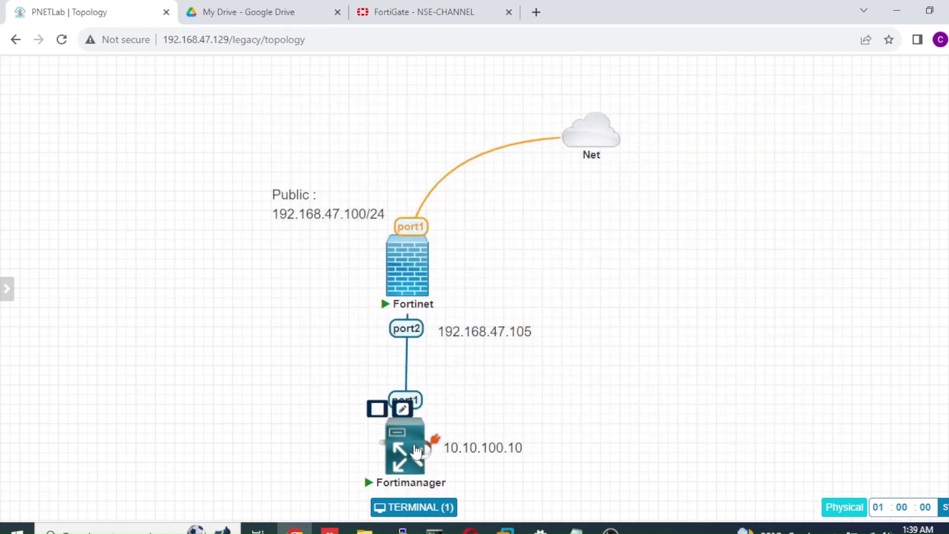
pyautogui.moveTo(513, 67)
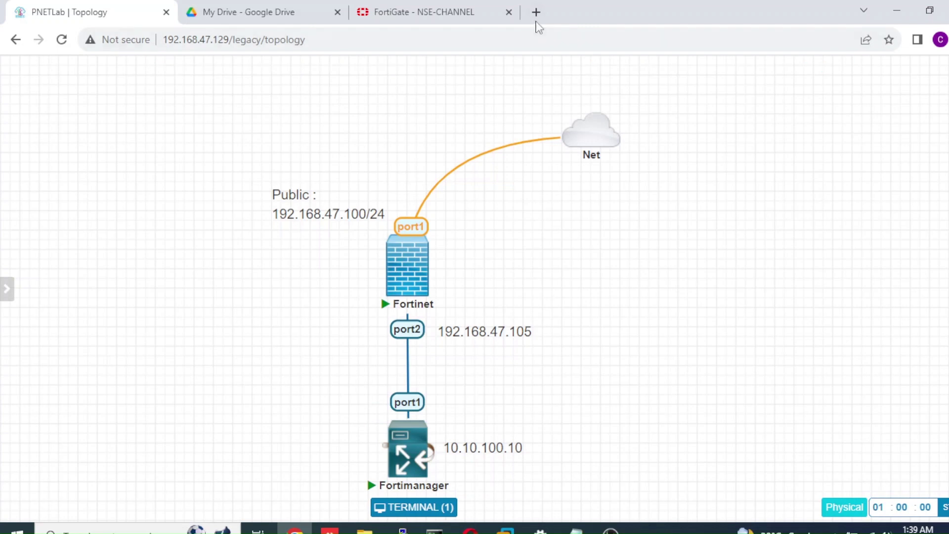
pyautogui.click(536, 12)
pyautogui.write('10.10.100.10')
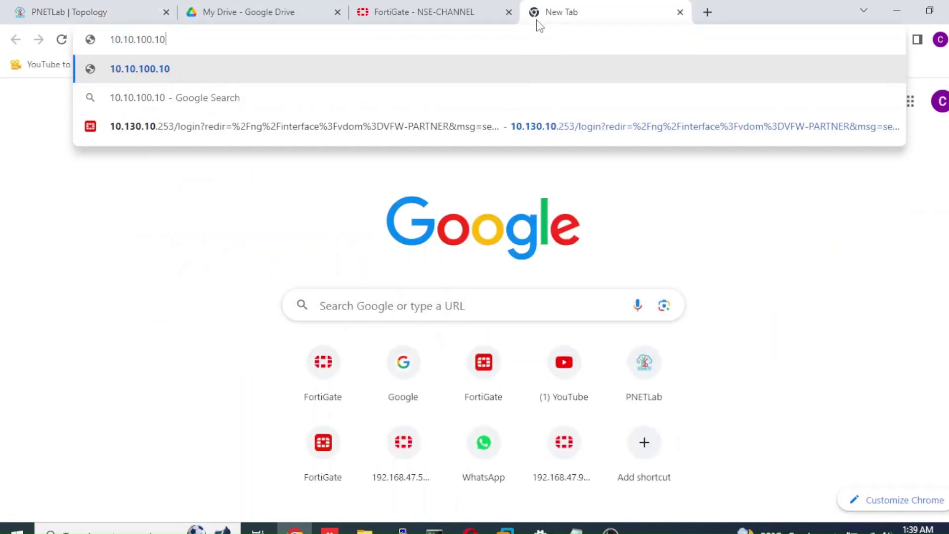
pyautogui.press('Return')
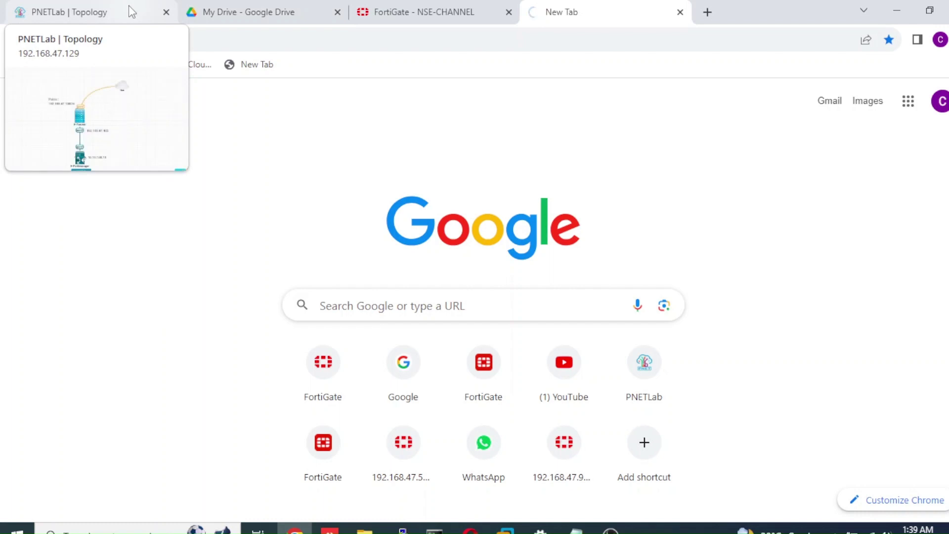
pyautogui.click(393, 15)
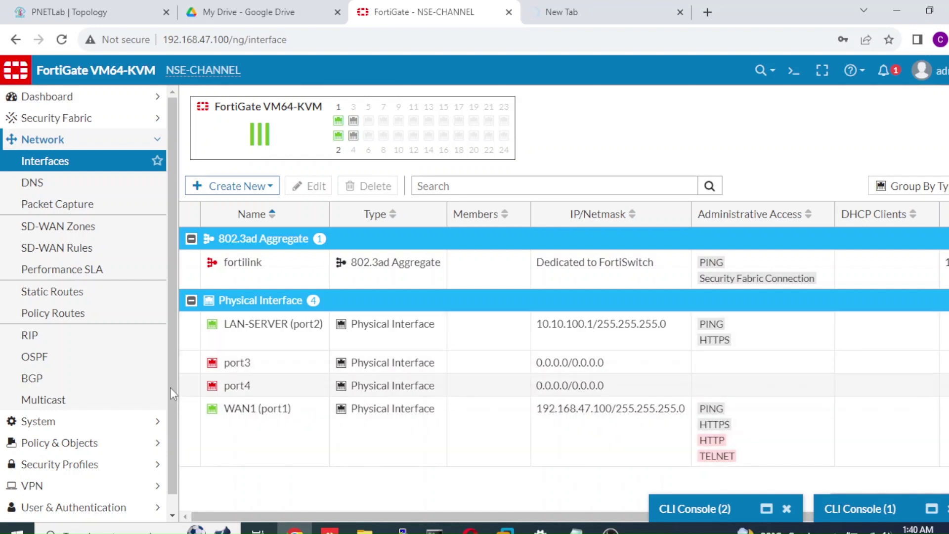
# Go to Policy & Objects > Virtual IPs and start a new Virtual IP
pyautogui.click(126, 450)
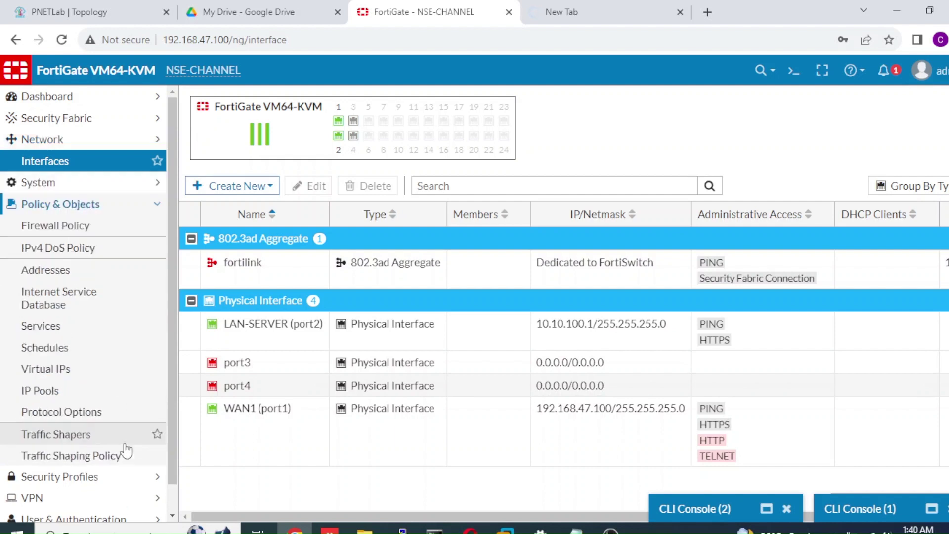
pyautogui.moveTo(170, 242); pyautogui.dragTo(172, 280)
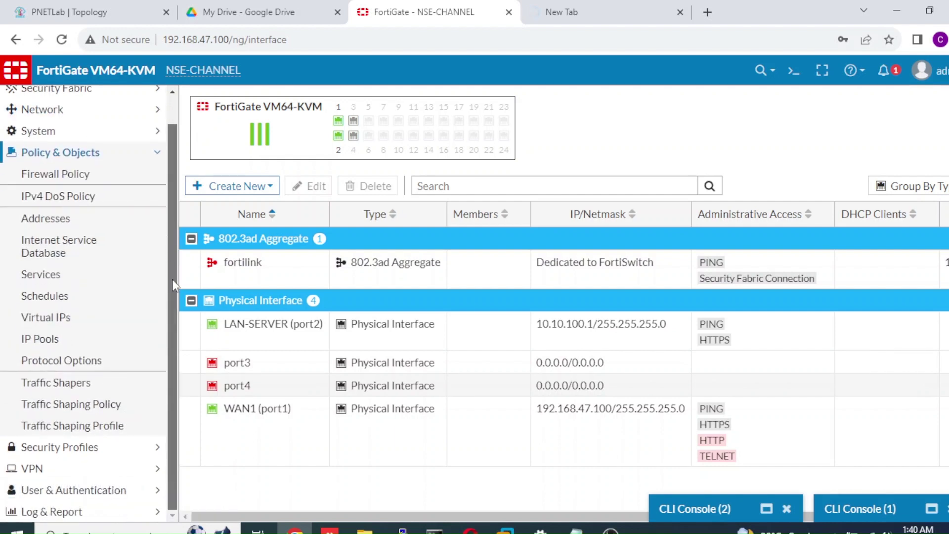
pyautogui.click(95, 321)
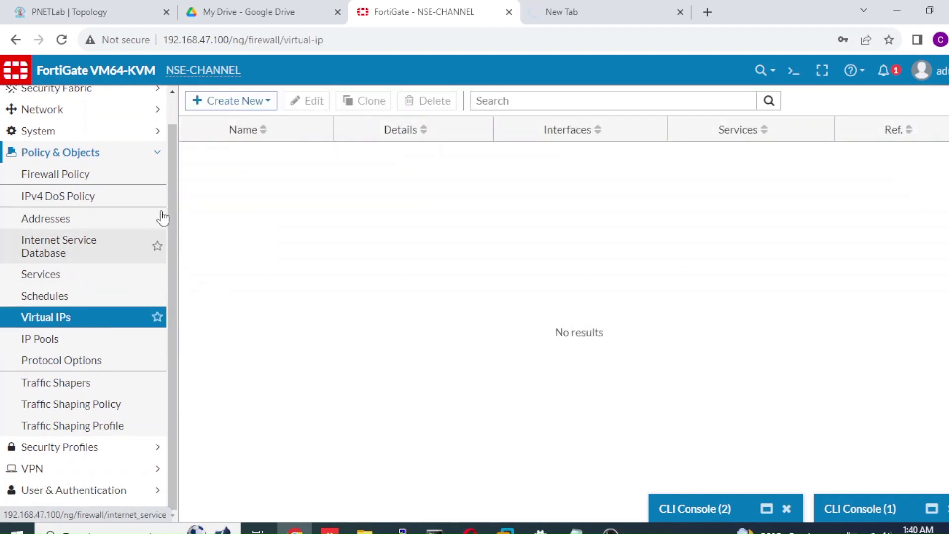
pyautogui.click(244, 104)
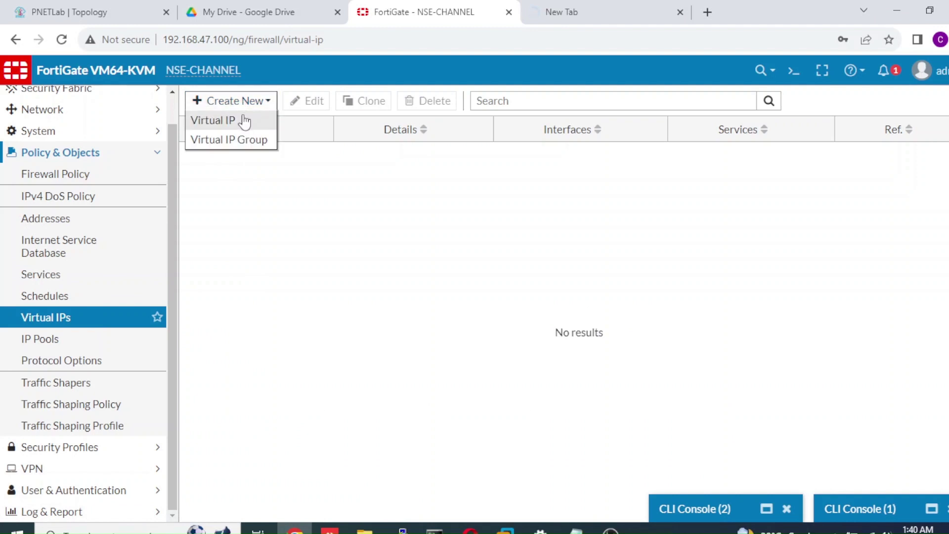
pyautogui.click(244, 121)
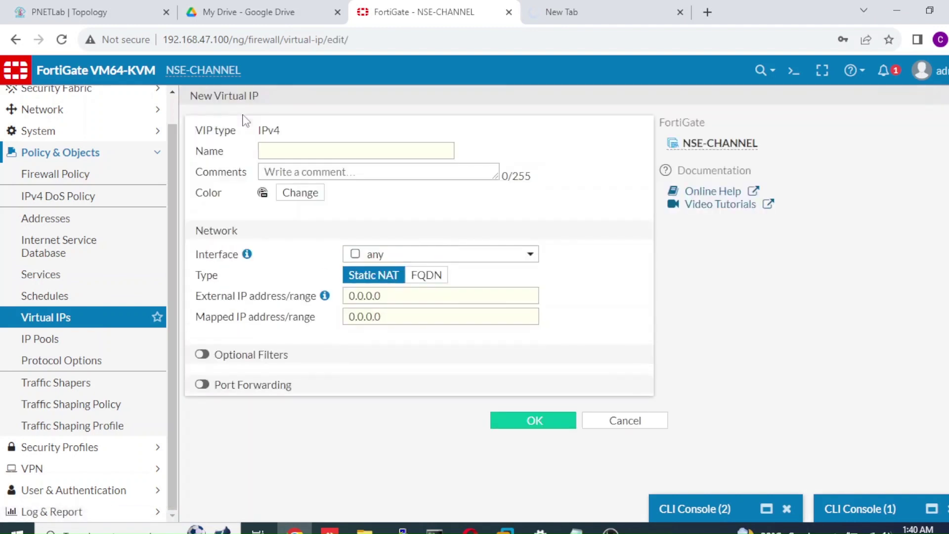
# Name the virtual IP DNAT-SERVER and keep its interface set to any
pyautogui.click(272, 149)
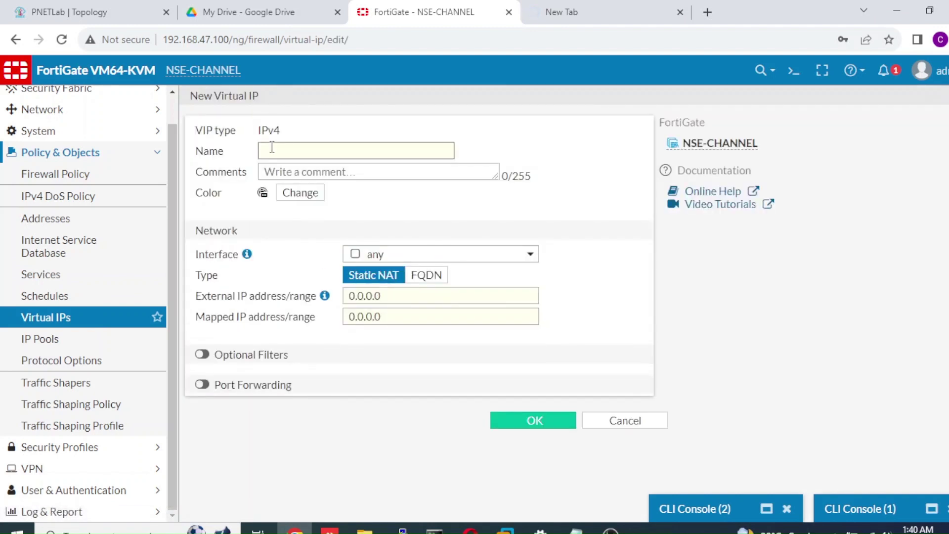
pyautogui.write('DNAT-SERVER')
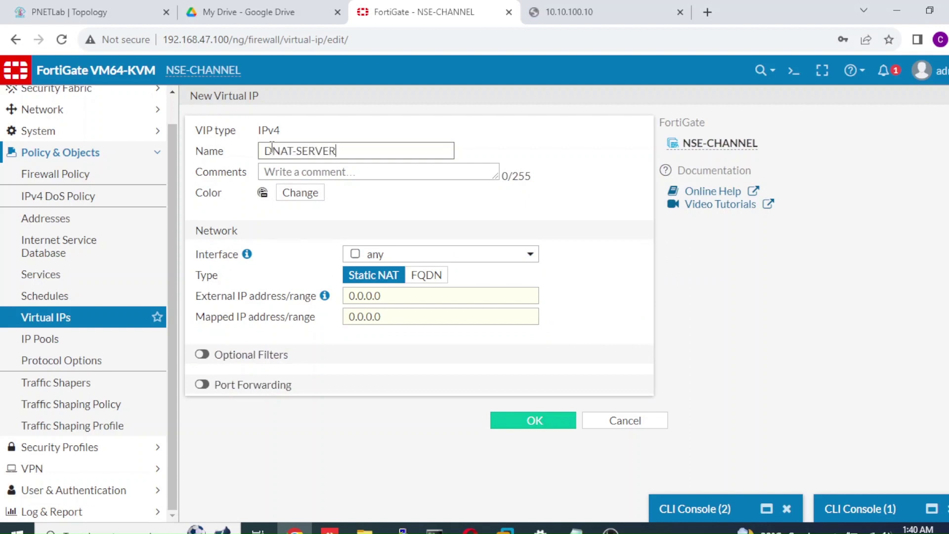
pyautogui.click(446, 255)
pyautogui.moveTo(419, 297)
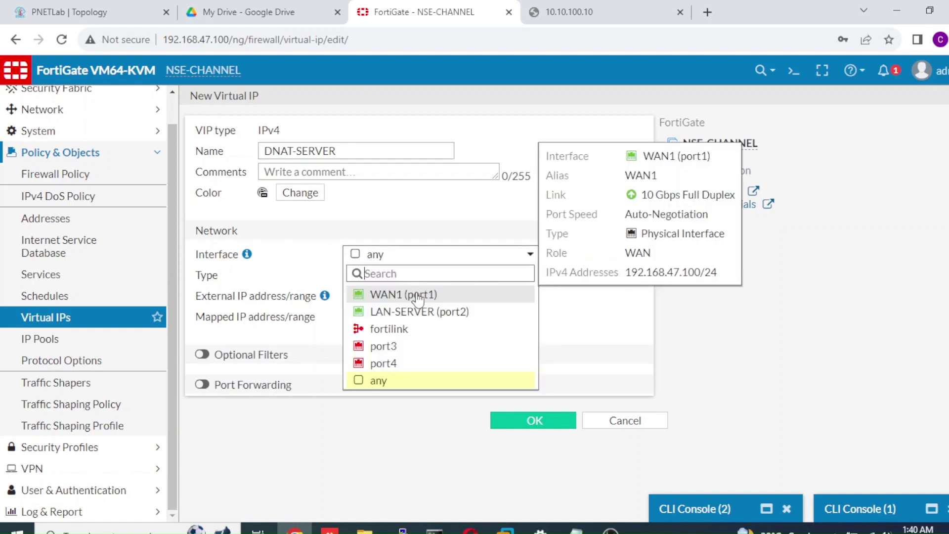
pyautogui.click(419, 296)
pyautogui.click(441, 257)
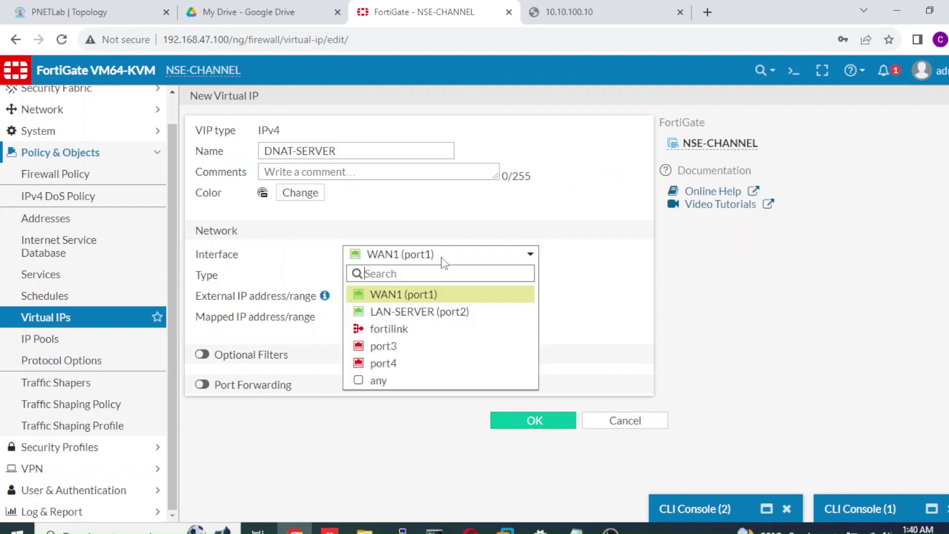
pyautogui.click(388, 382)
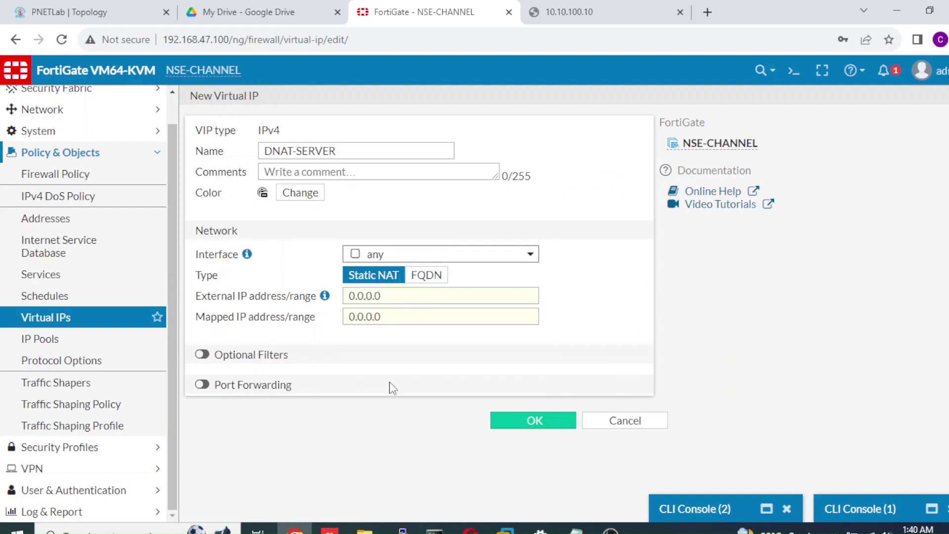
pyautogui.click(404, 298)
pyautogui.moveTo(326, 303)
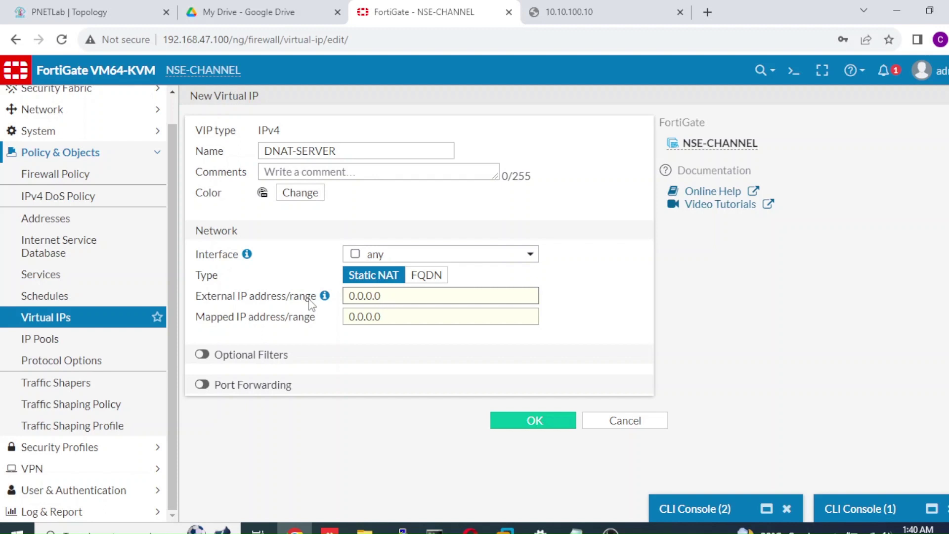
# Move the 192.168.47.105 label beside the Fortinet node, then return to the form
pyautogui.click(124, 17)
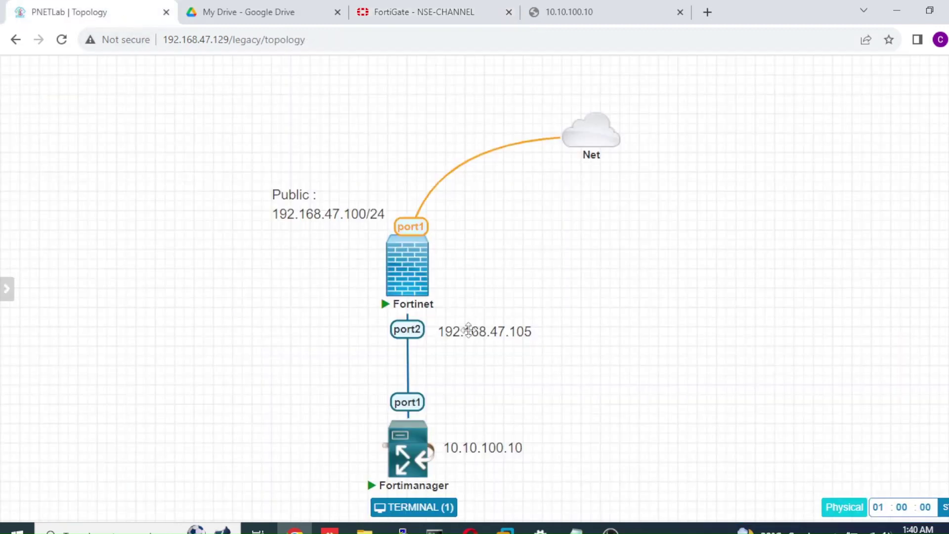
pyautogui.moveTo(473, 332); pyautogui.dragTo(487, 303)
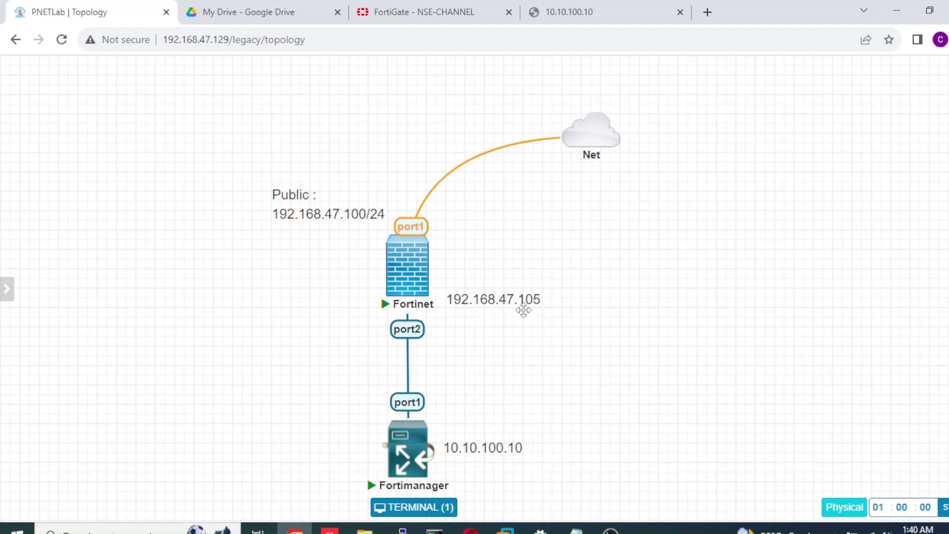
pyautogui.click(464, 14)
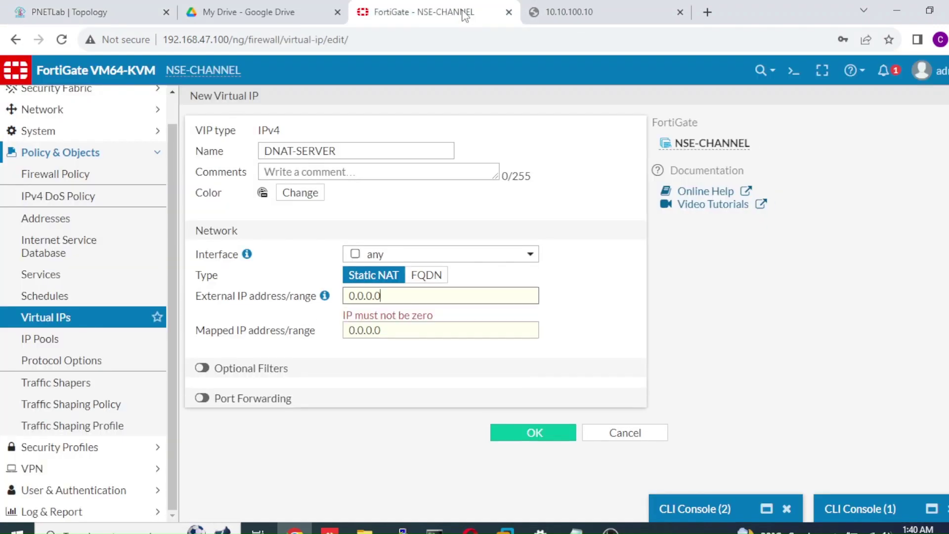
# Set external IP 192.168.47.105 and mapped IP 10.10.100.10, checking them against the topology
pyautogui.press('BackSpace')
pyautogui.press('BackSpace')
pyautogui.press('BackSpace')
pyautogui.press('BackSpace')
pyautogui.press('BackSpace')
pyautogui.press('BackSpace')
pyautogui.press('BackSpace')
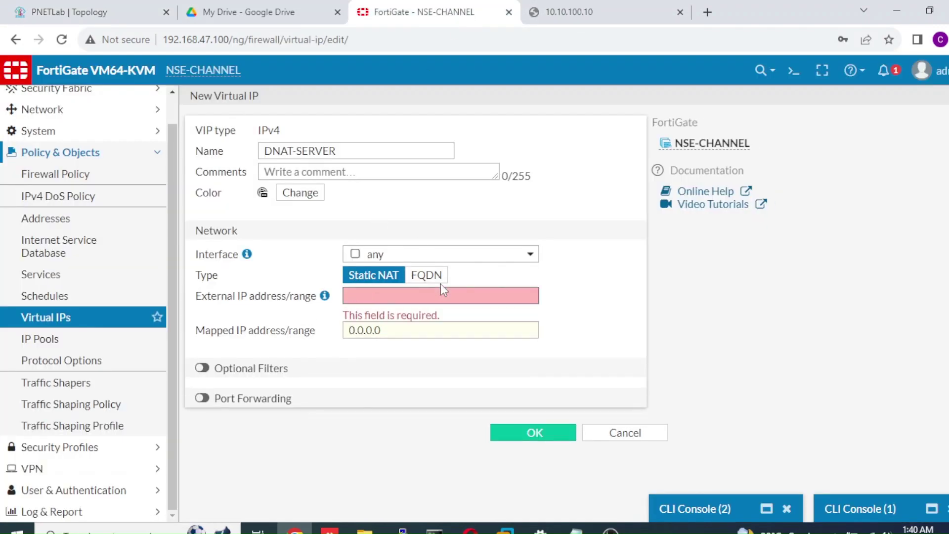
pyautogui.write('192.168')
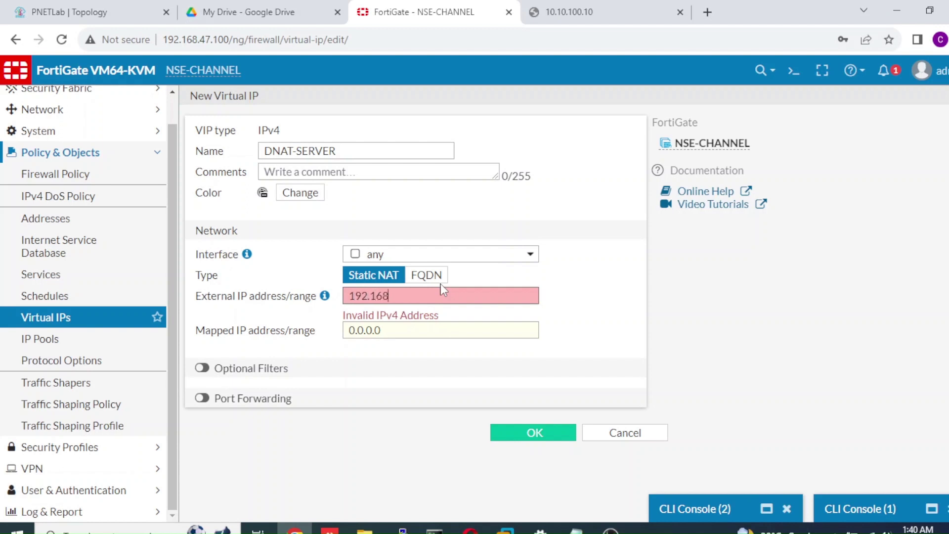
pyautogui.write('.47.105')
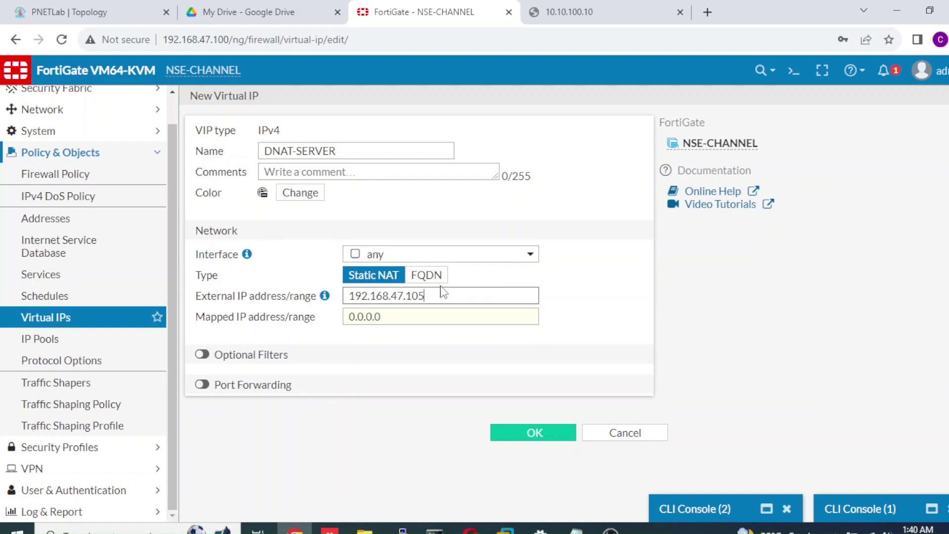
pyautogui.moveTo(440, 291); pyautogui.dragTo(330, 287)
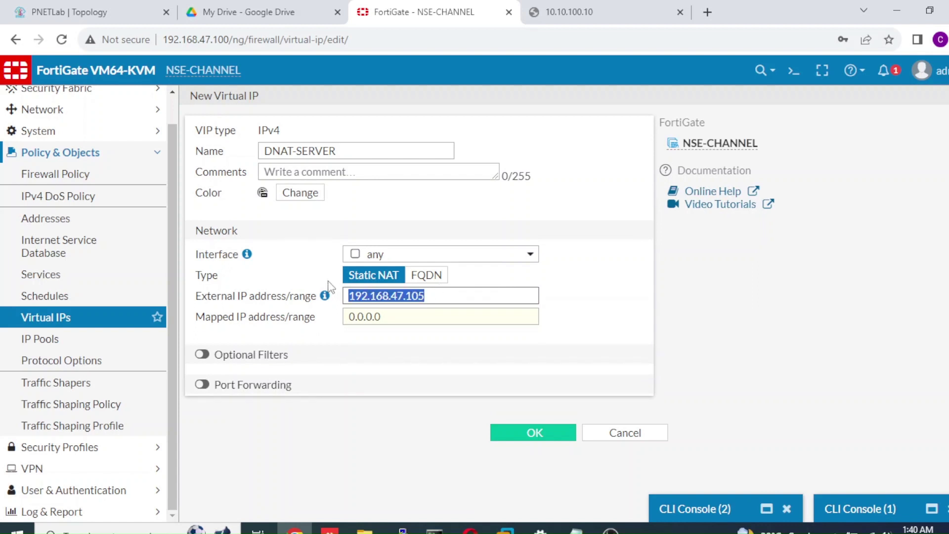
pyautogui.moveTo(389, 317); pyautogui.dragTo(322, 321)
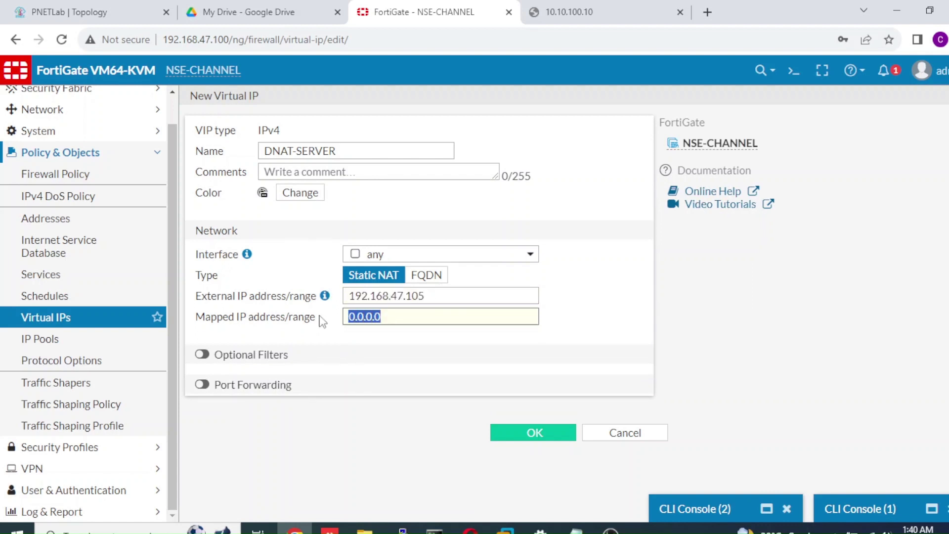
pyautogui.write('10.1')
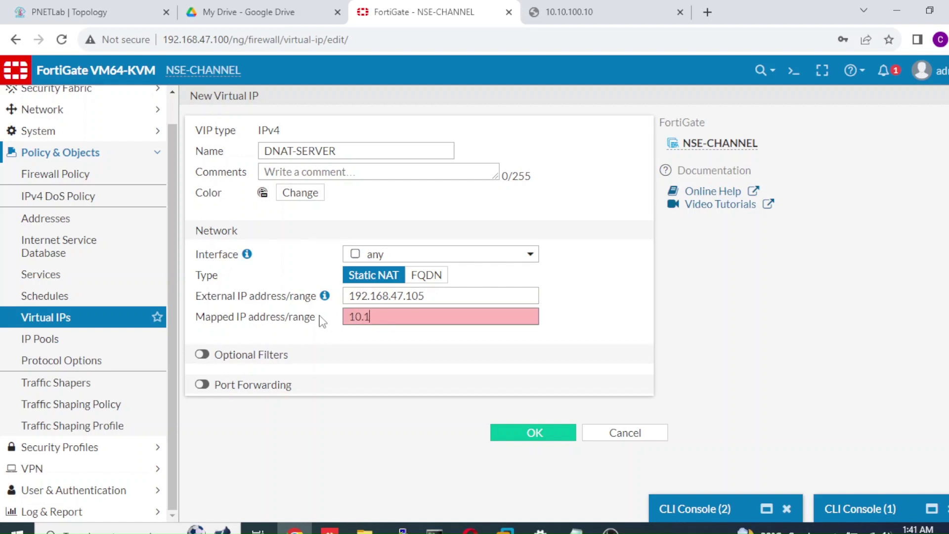
pyautogui.write('0.100.10')
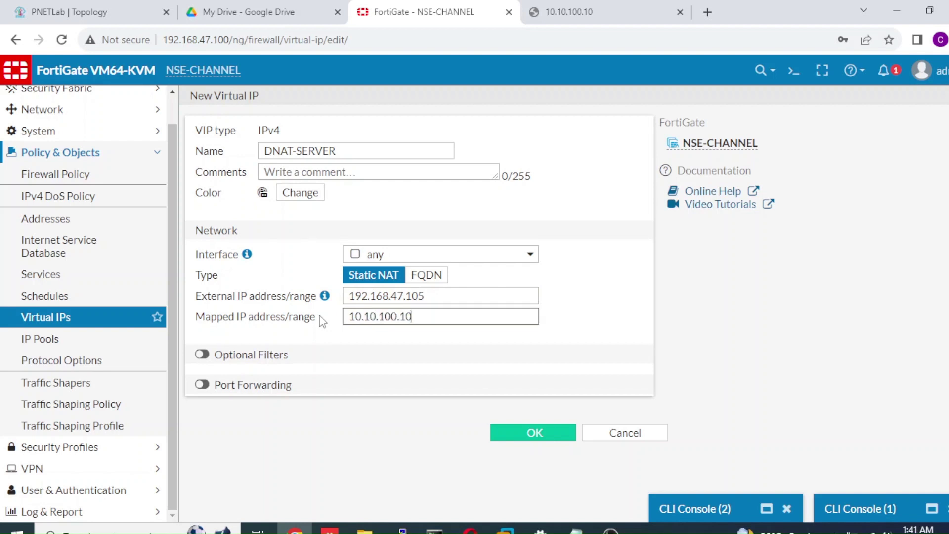
pyautogui.click(126, 10)
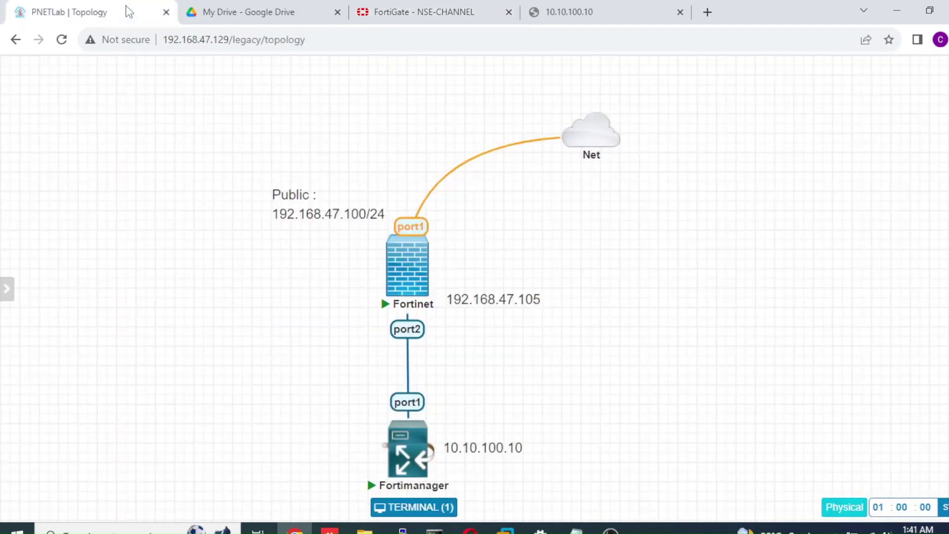
pyautogui.click(395, 13)
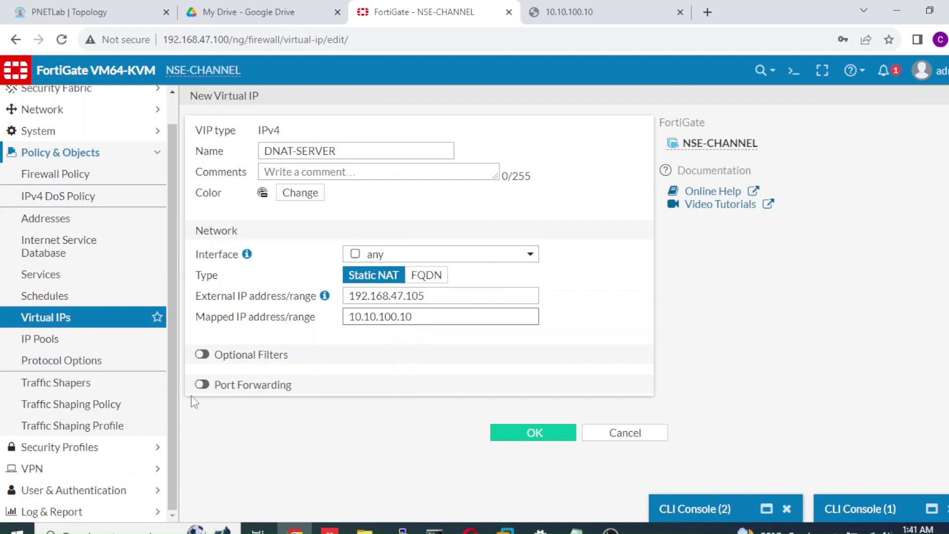
# Try port forwarding with ports 50000/5000, then clear and disable it and save DNAT-SERVER
pyautogui.click(202, 387)
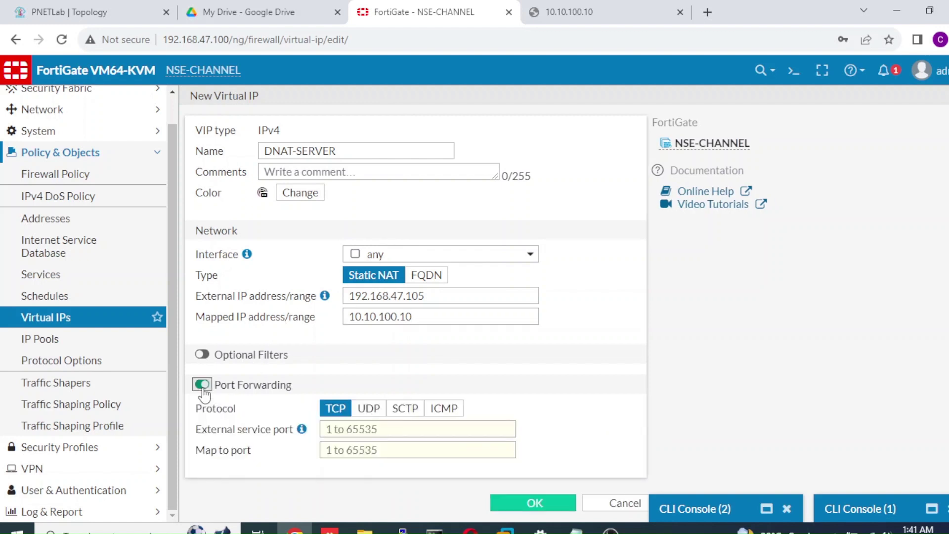
pyautogui.click(341, 429)
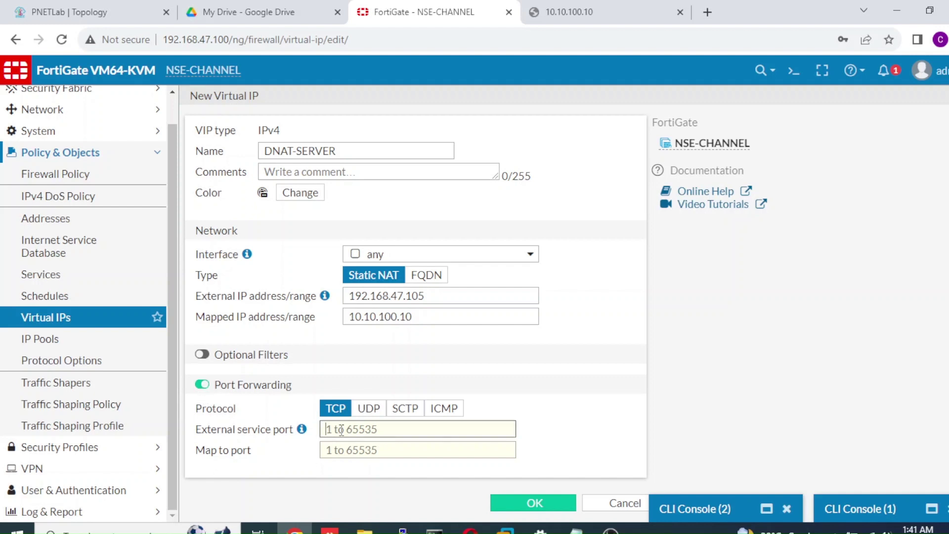
pyautogui.write('50000')
pyautogui.press('Tab')
pyautogui.write('5000')
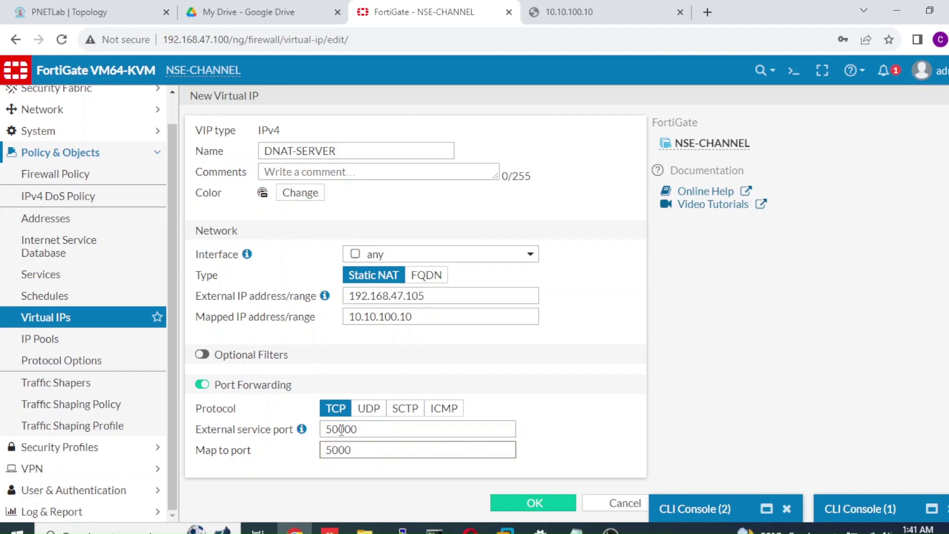
pyautogui.press('BackSpace')
pyautogui.doubleClick(370, 430)
pyautogui.press('BackSpace')
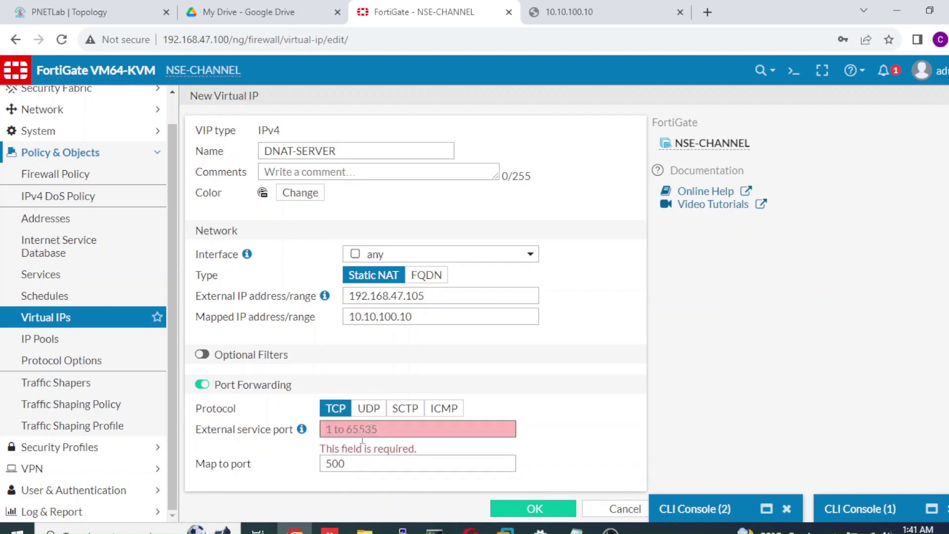
pyautogui.click(201, 385)
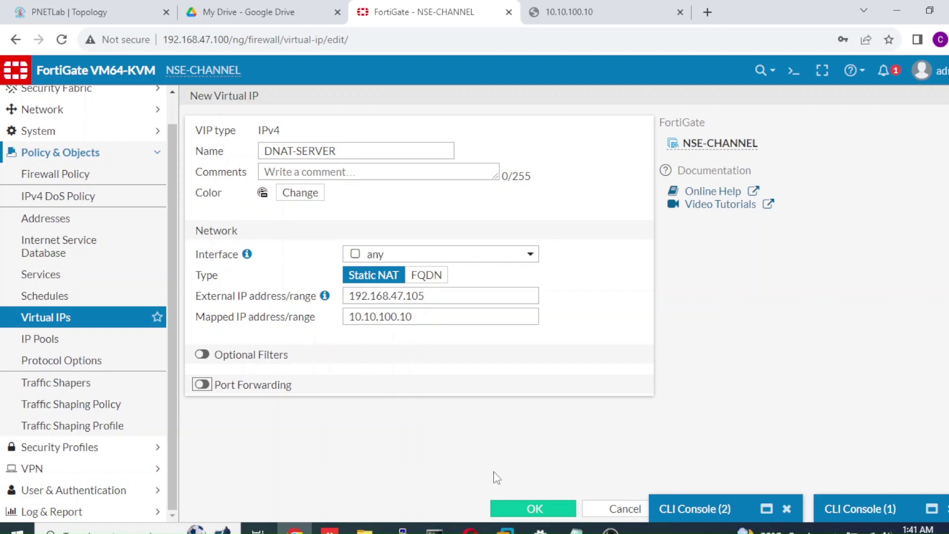
pyautogui.click(518, 510)
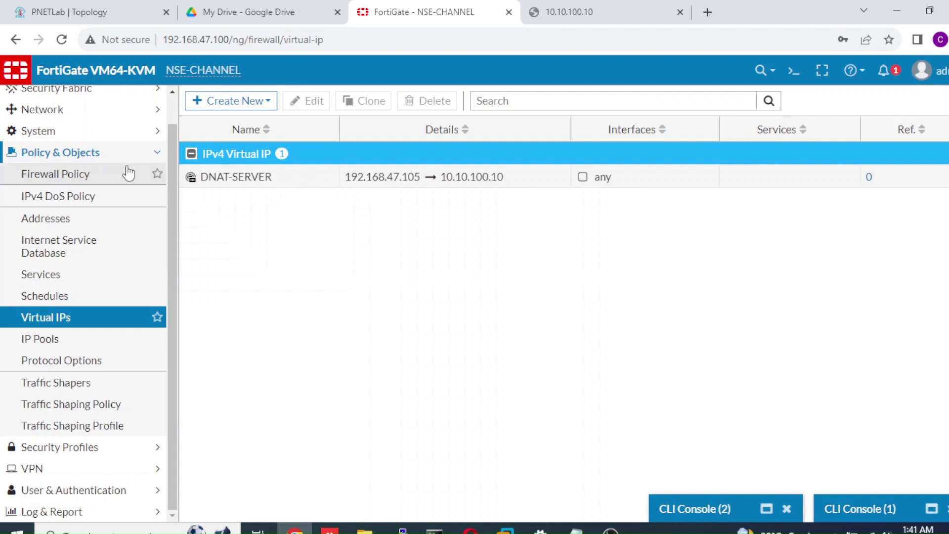
# Open the Firewall Policy list and start creating a new policy
pyautogui.click(92, 175)
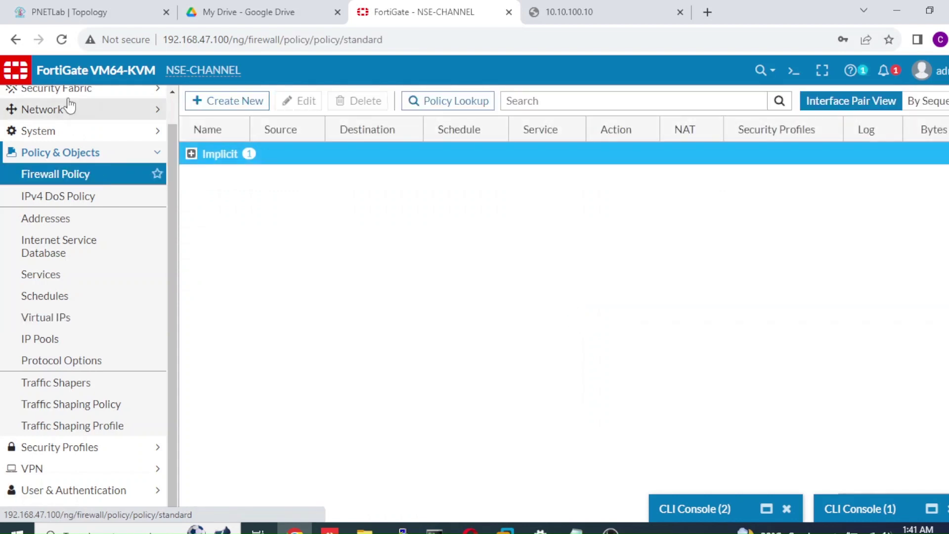
pyautogui.click(259, 106)
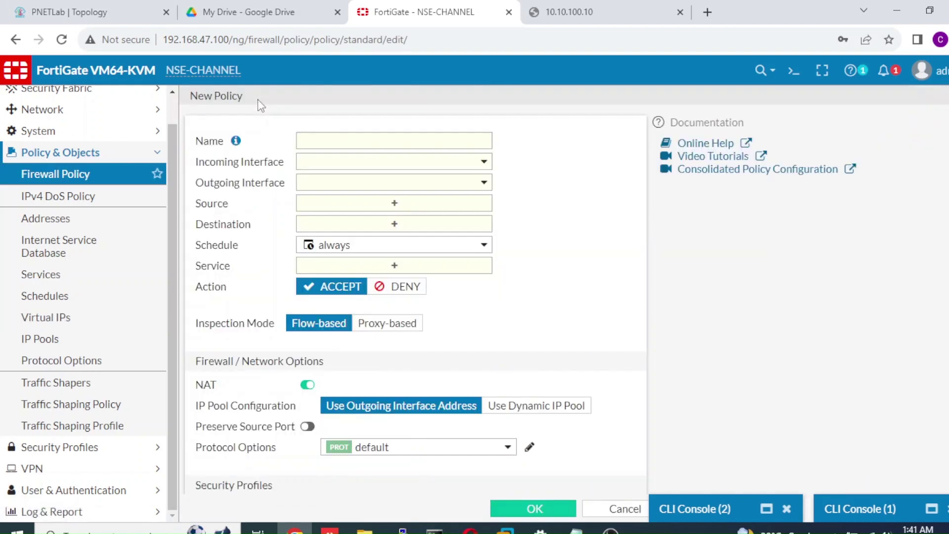
# Correct the mistyped 'Con' and enter Acces_Fortimanager as the new policy's name
pyautogui.click(307, 141)
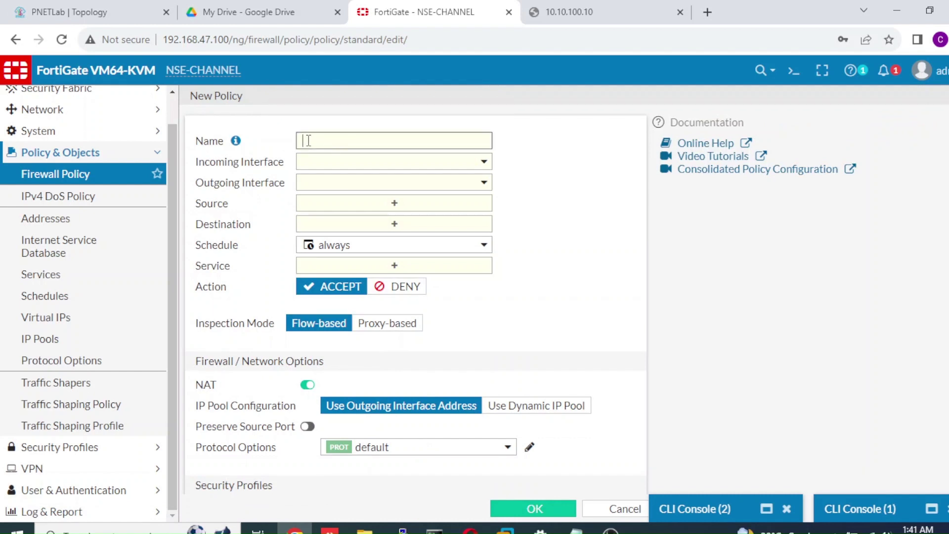
pyautogui.write('Con')
pyautogui.press('BackSpace')
pyautogui.press('BackSpace')
pyautogui.press('BackSpace')
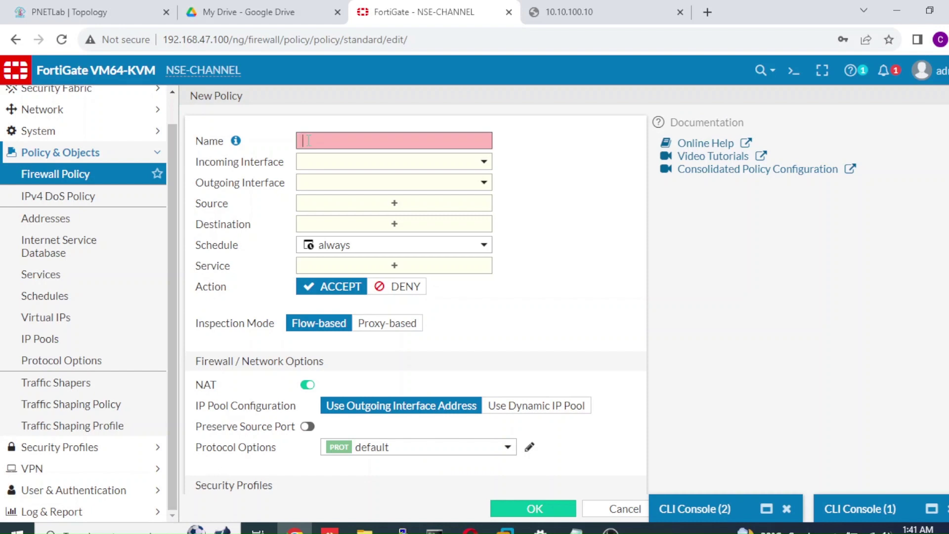
pyautogui.write('Acces_')
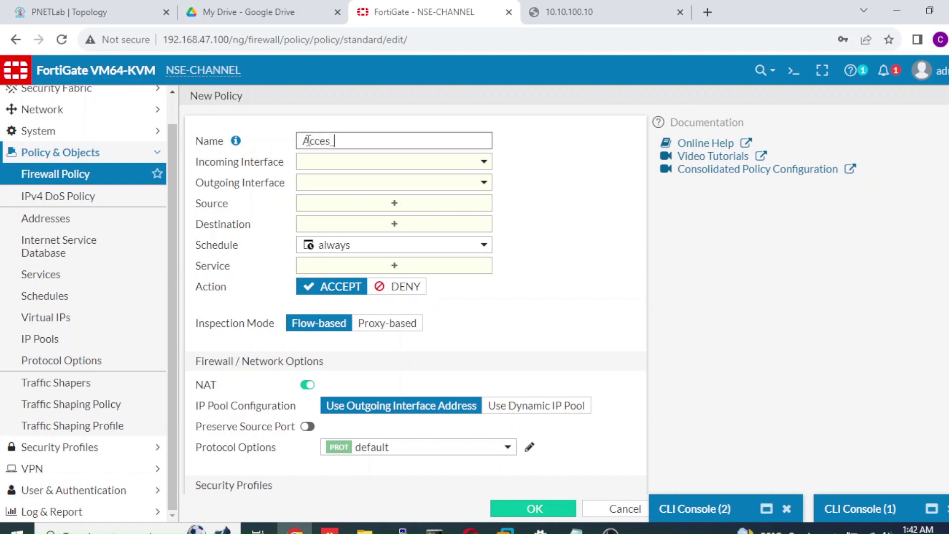
pyautogui.write('Fortimanager')
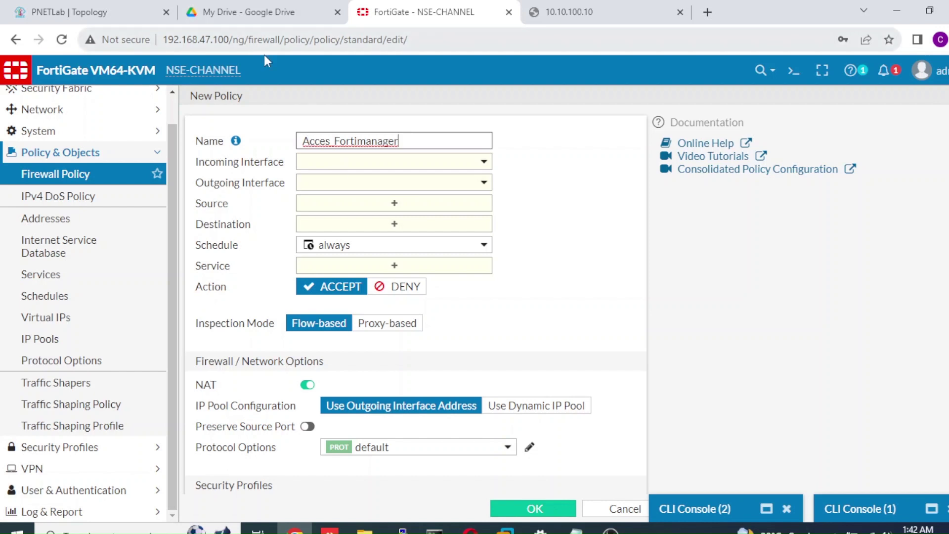
# Check the PNETLab diagram: Fortinet port1 faces Net and port2 faces the Fortimanager
pyautogui.click(142, 15)
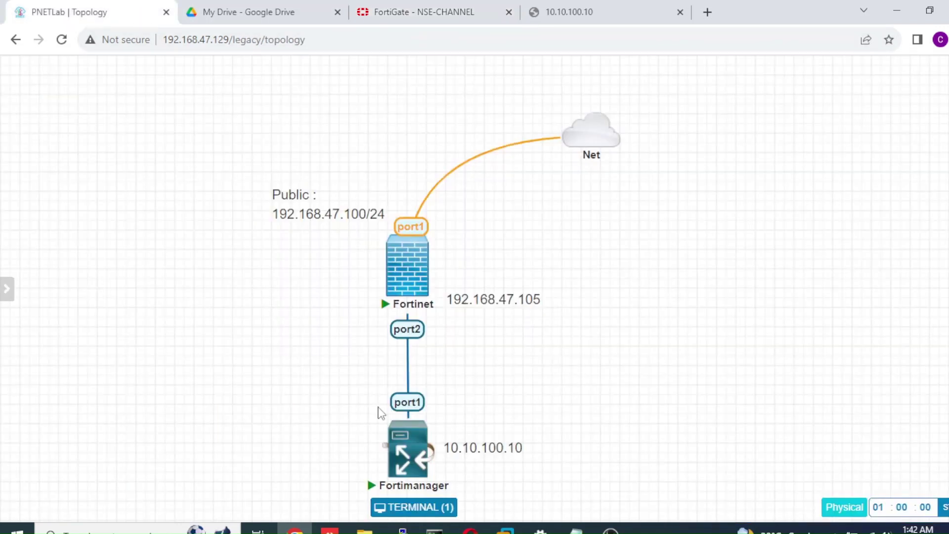
pyautogui.moveTo(414, 445)
pyautogui.click(458, 14)
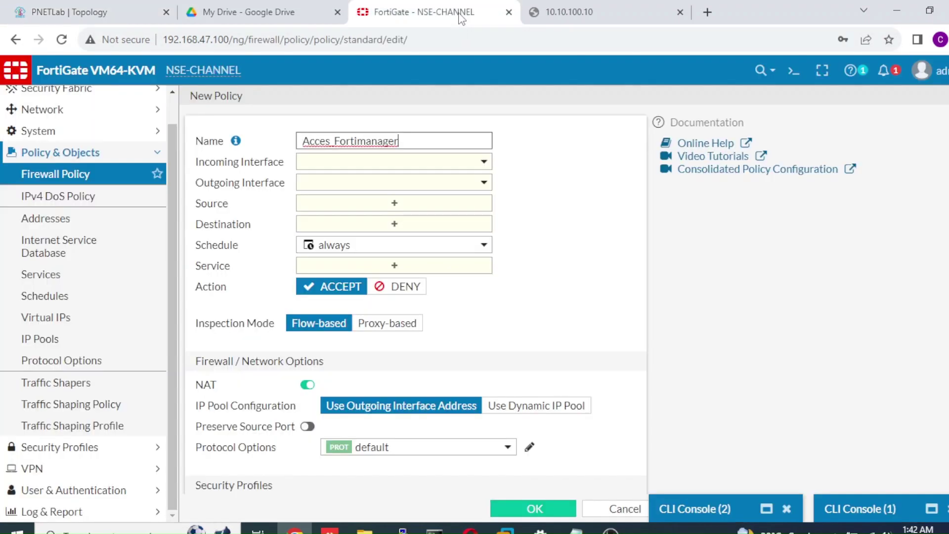
# Set incoming interface WAN1 (port1), outgoing interface LAN-SERVER (port2), and source all
pyautogui.click(403, 177)
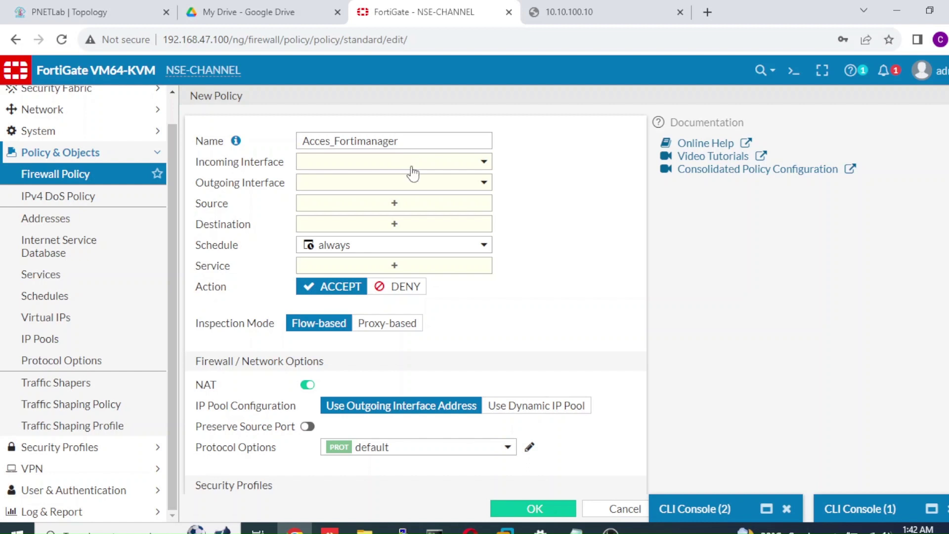
pyautogui.click(415, 167)
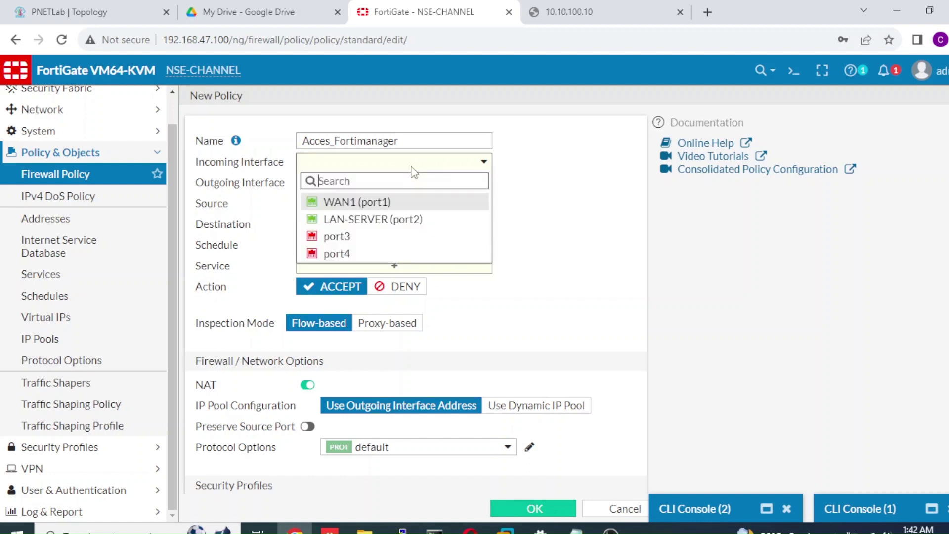
pyautogui.click(401, 210)
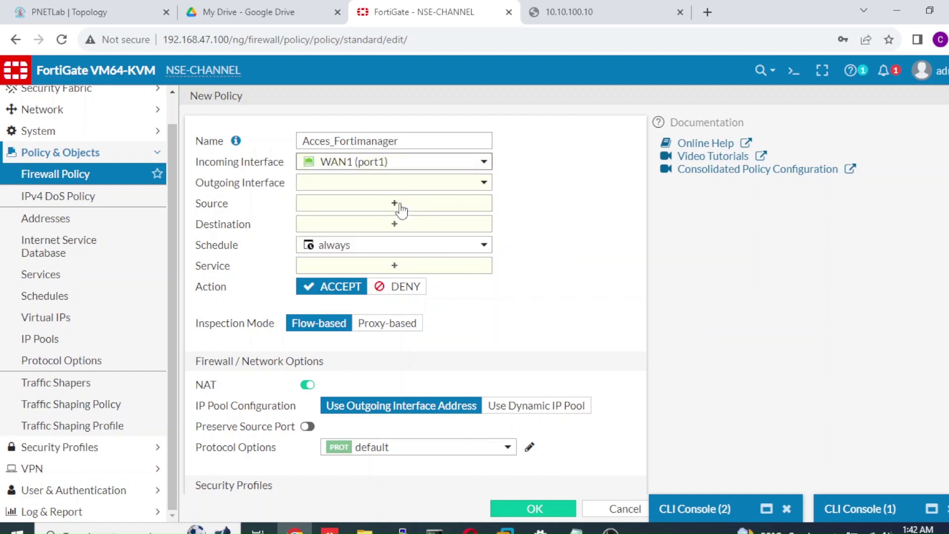
pyautogui.click(414, 187)
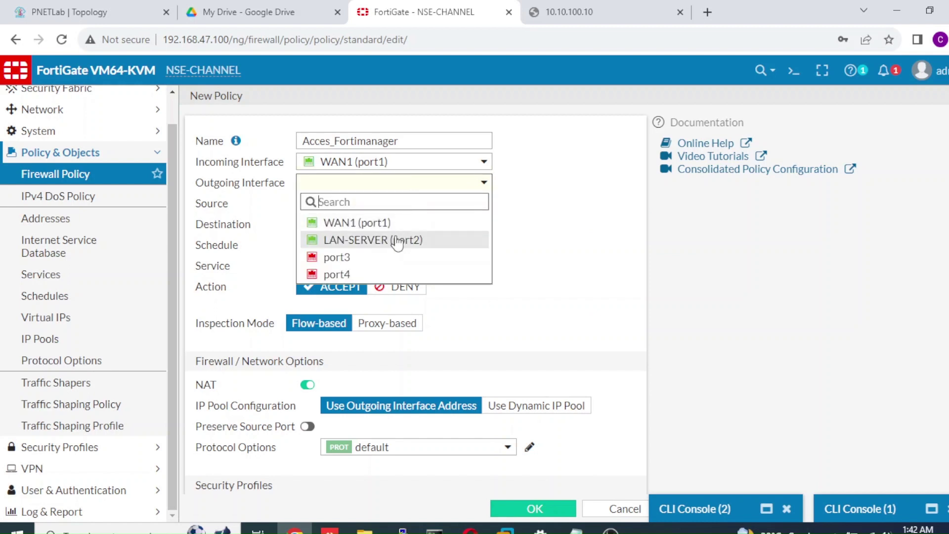
pyautogui.click(395, 240)
pyautogui.moveTo(397, 245)
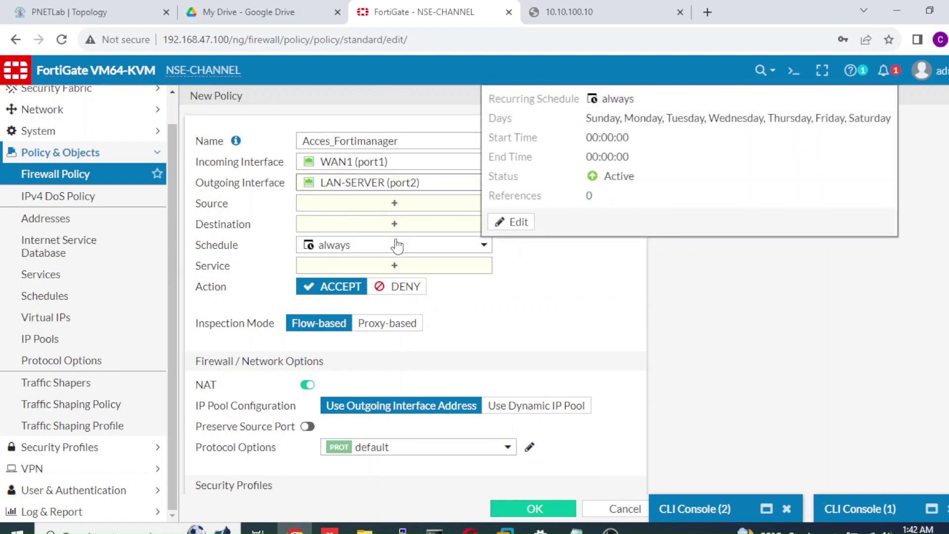
pyautogui.click(403, 205)
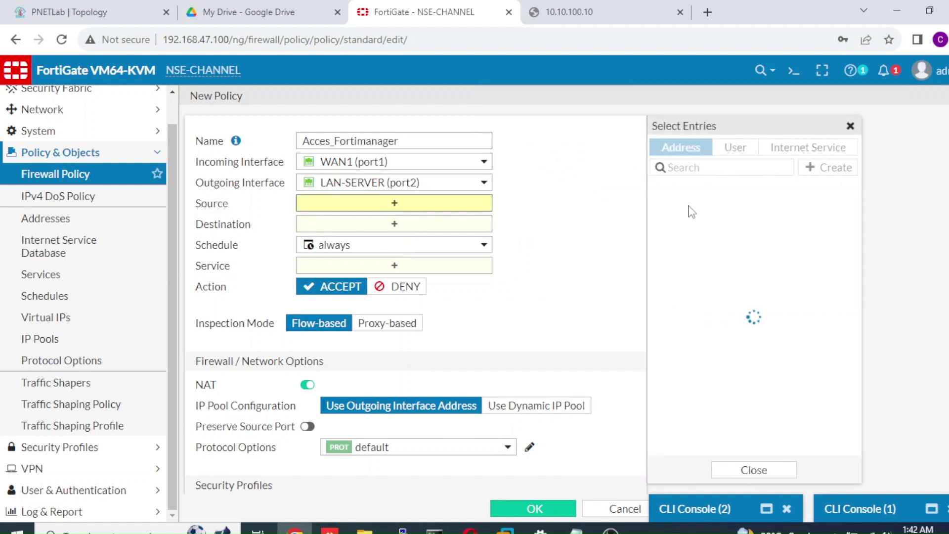
pyautogui.click(692, 214)
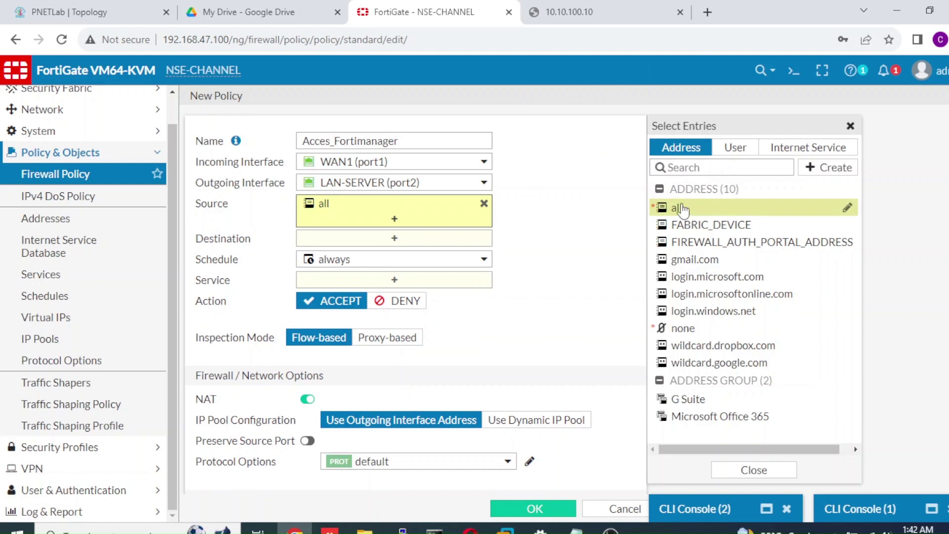
# Make DNAT-SERVER the policy destination and allow all services
pyautogui.click(461, 243)
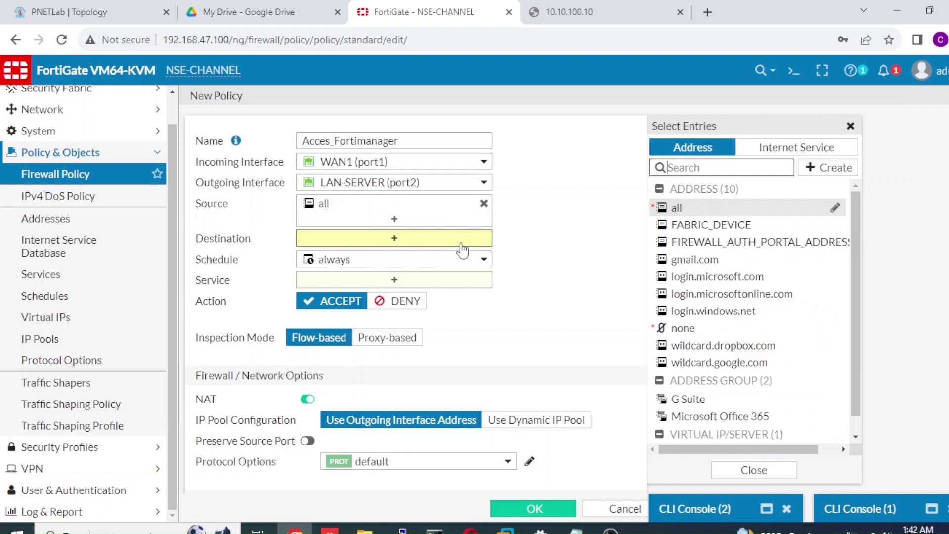
pyautogui.moveTo(684, 214)
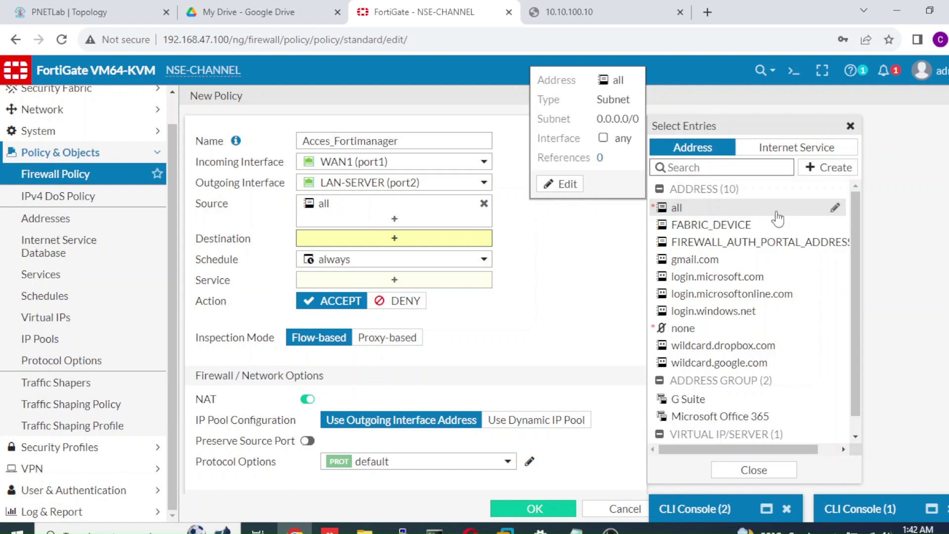
pyautogui.moveTo(855, 238); pyautogui.dragTo(853, 315)
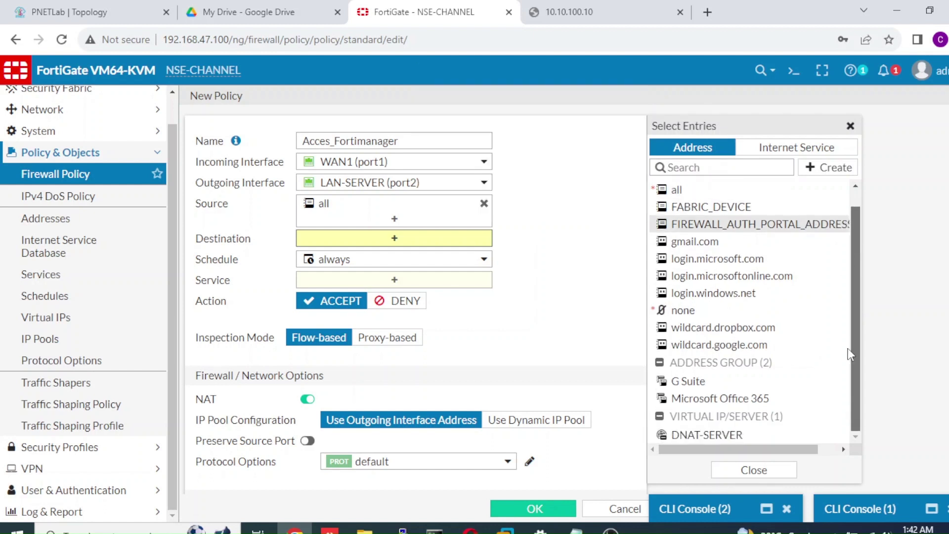
pyautogui.moveTo(730, 442)
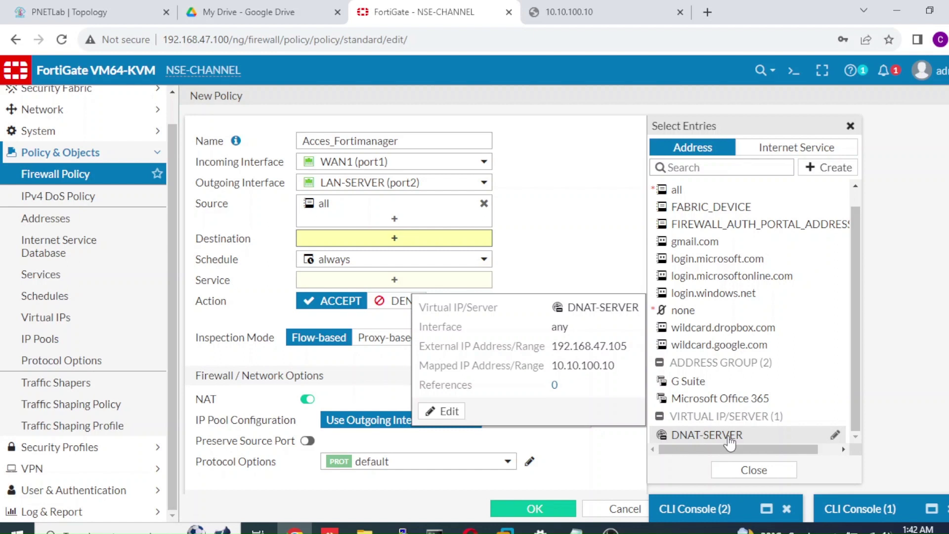
pyautogui.click(730, 441)
pyautogui.click(429, 310)
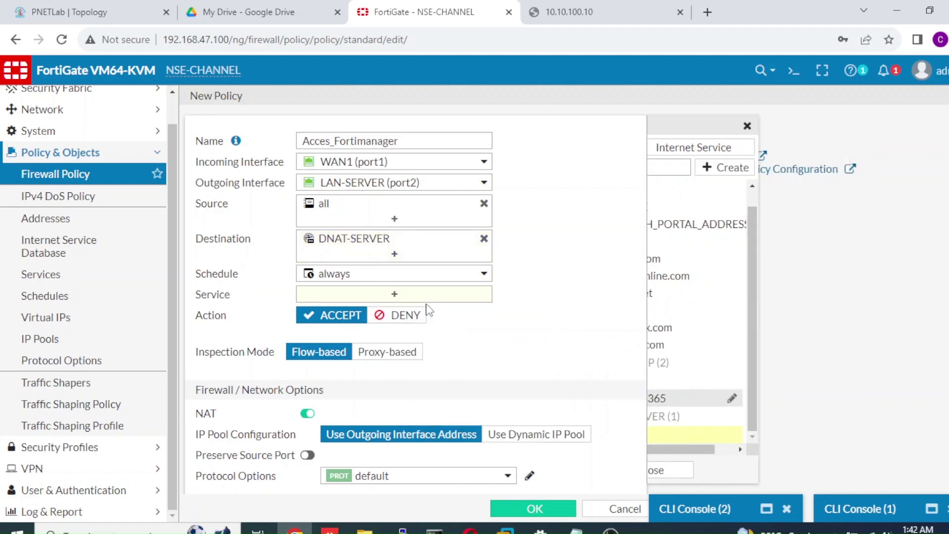
pyautogui.click(426, 296)
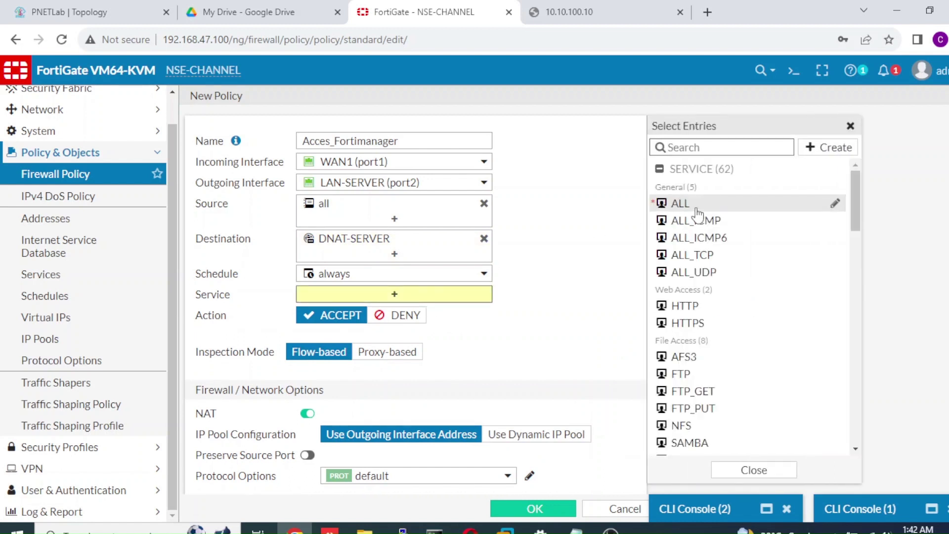
pyautogui.click(696, 212)
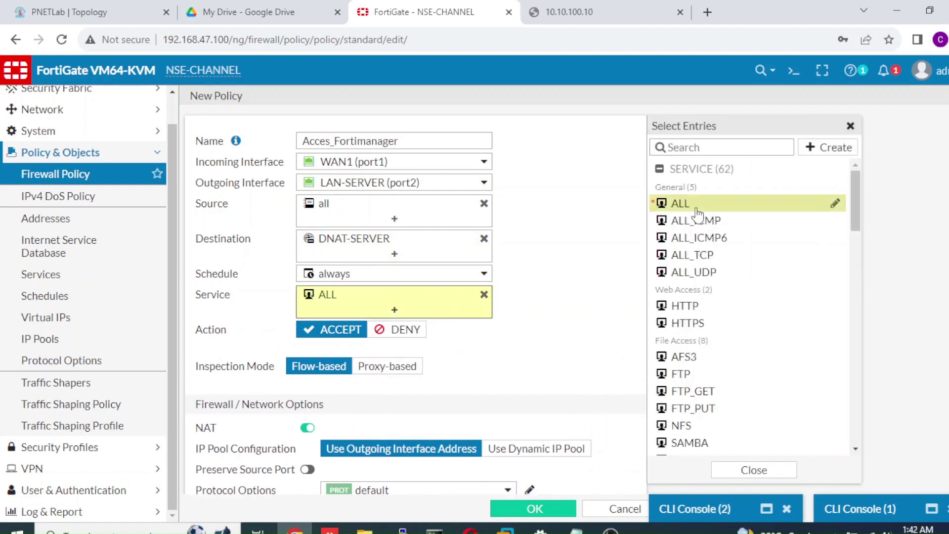
# Disable NAT, log all sessions, and save the Acces_Fortimanager policy
pyautogui.click(307, 429)
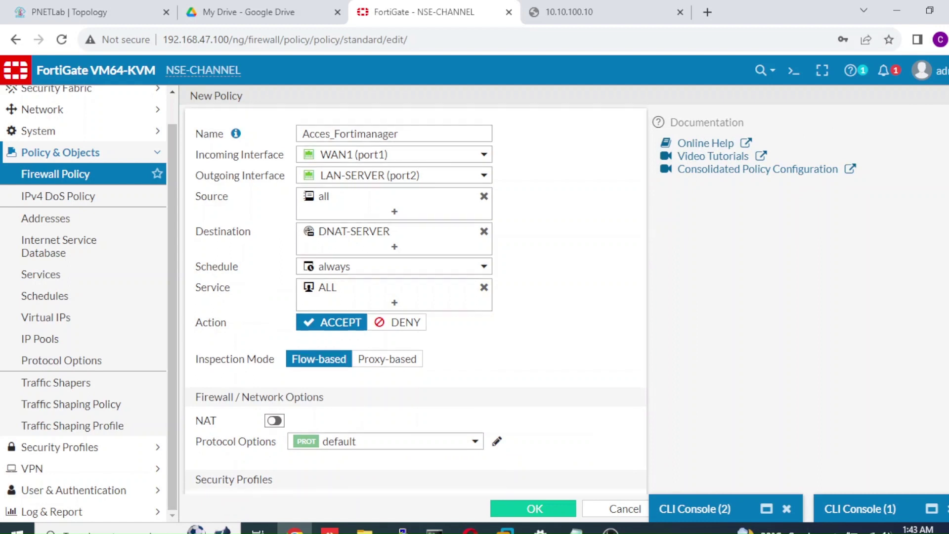
pyautogui.scroll(-5, 555, 409)
pyautogui.click(518, 361)
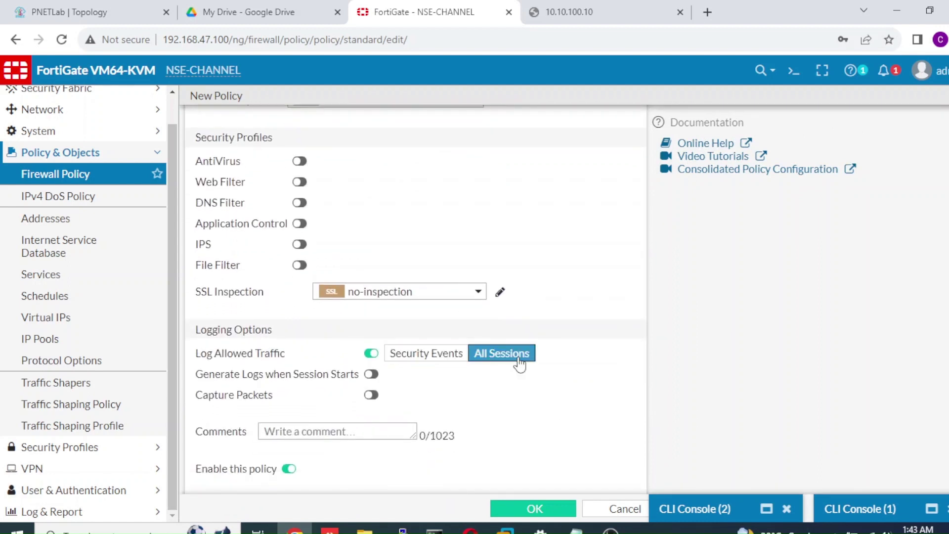
pyautogui.click(531, 509)
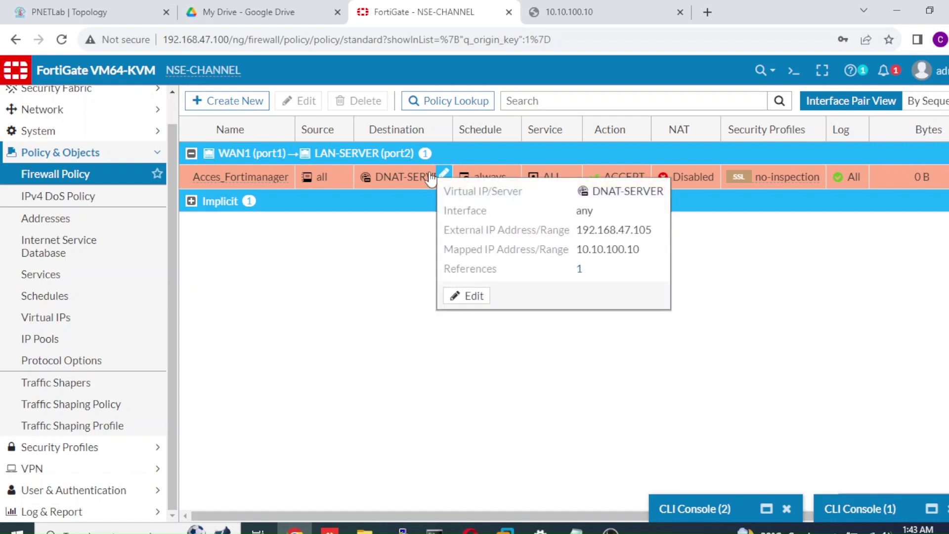
pyautogui.click(434, 532)
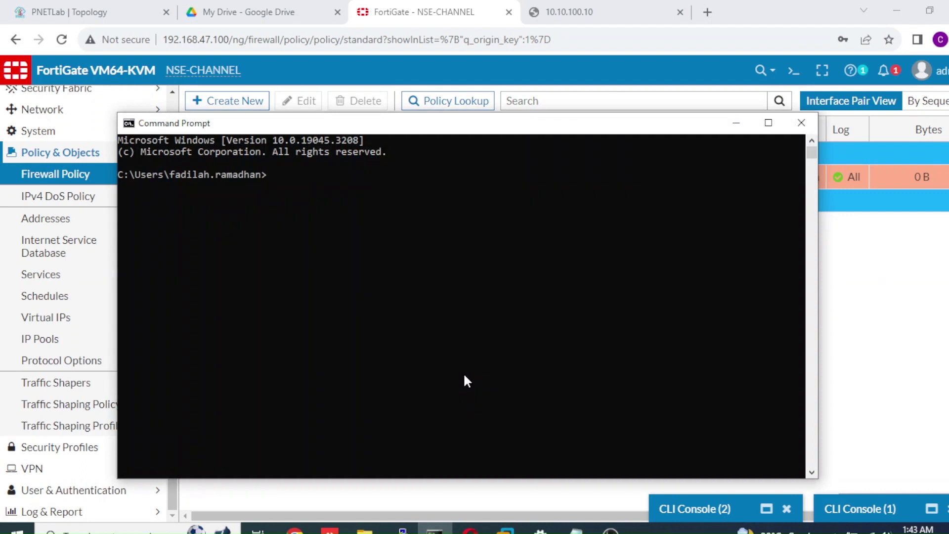
# Ping 192.168.47.105 twice from Command Prompt and confirm 0% loss
pyautogui.write('ping 192.168')
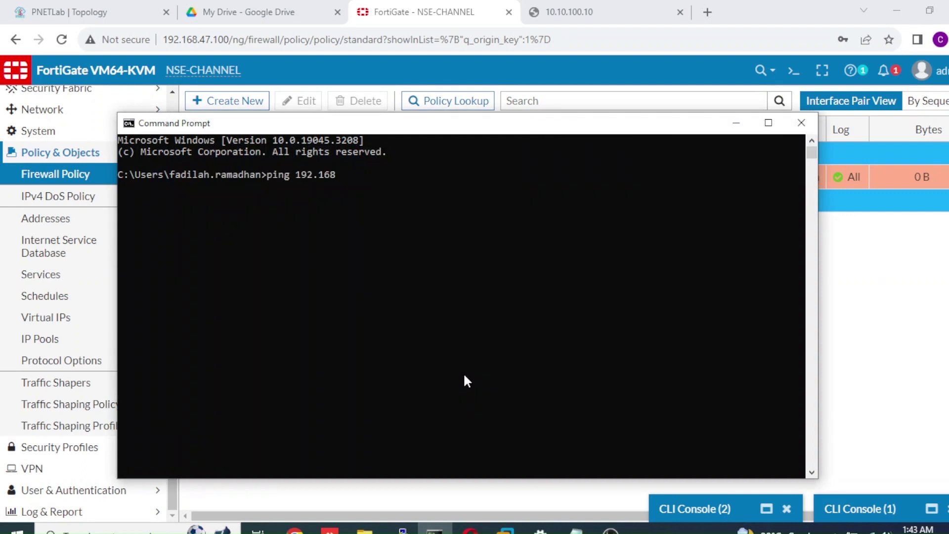
pyautogui.write('.47.105')
pyautogui.press('Return')
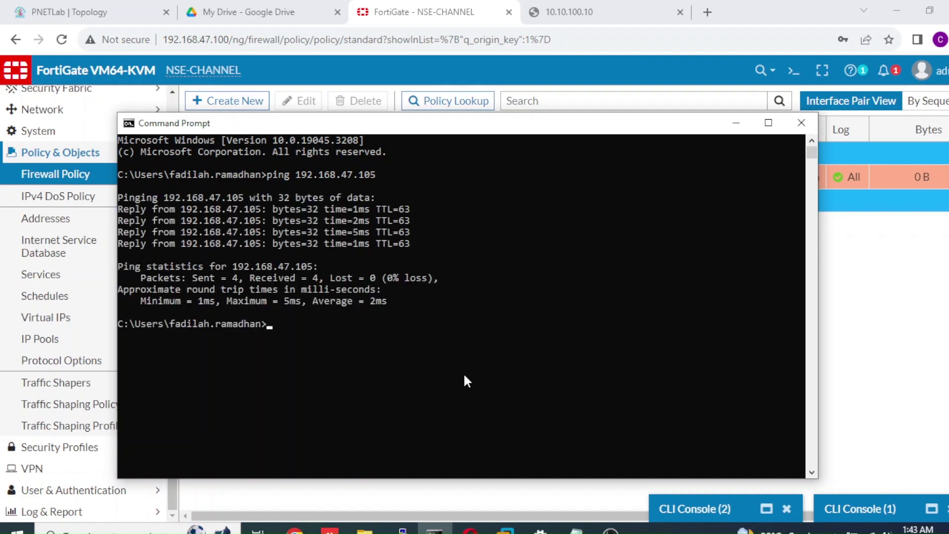
pyautogui.press('Up')
pyautogui.press('Return')
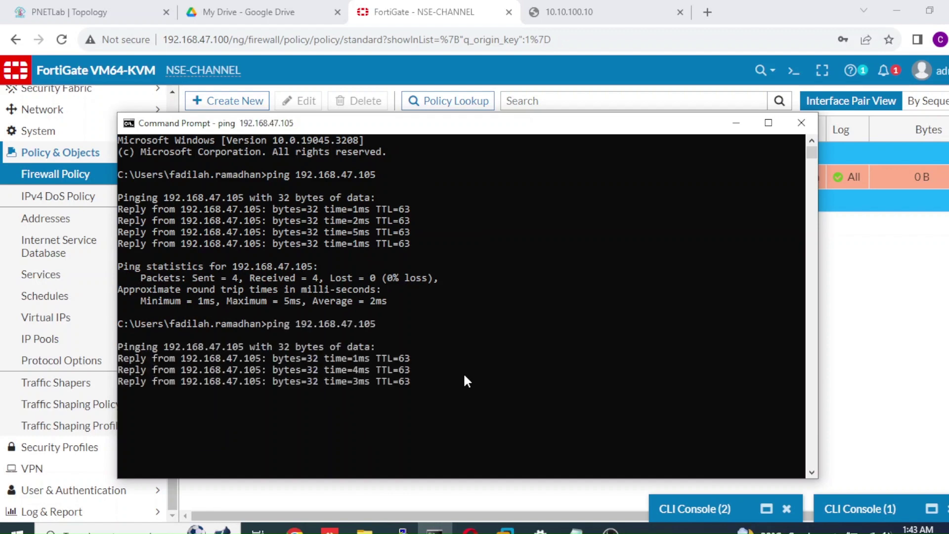
# Ping 192.168.47.100 and confirm it replies
pyautogui.press('Up')
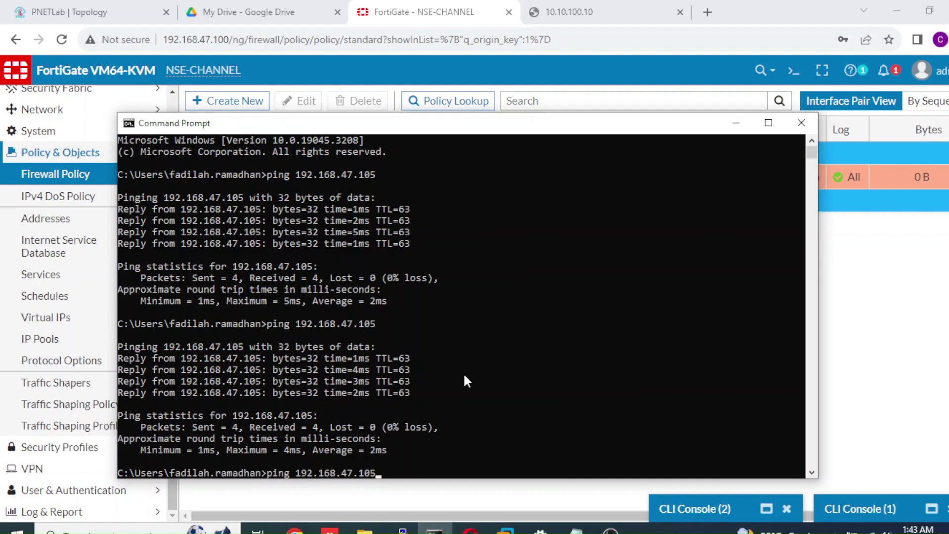
pyautogui.press('BackSpace')
pyautogui.write('0')
pyautogui.press('Return')
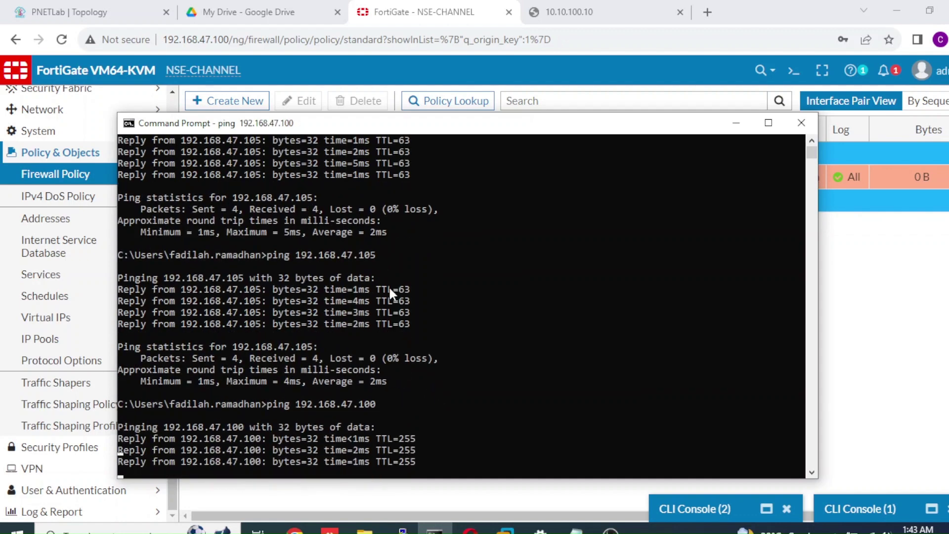
pyautogui.click(869, 330)
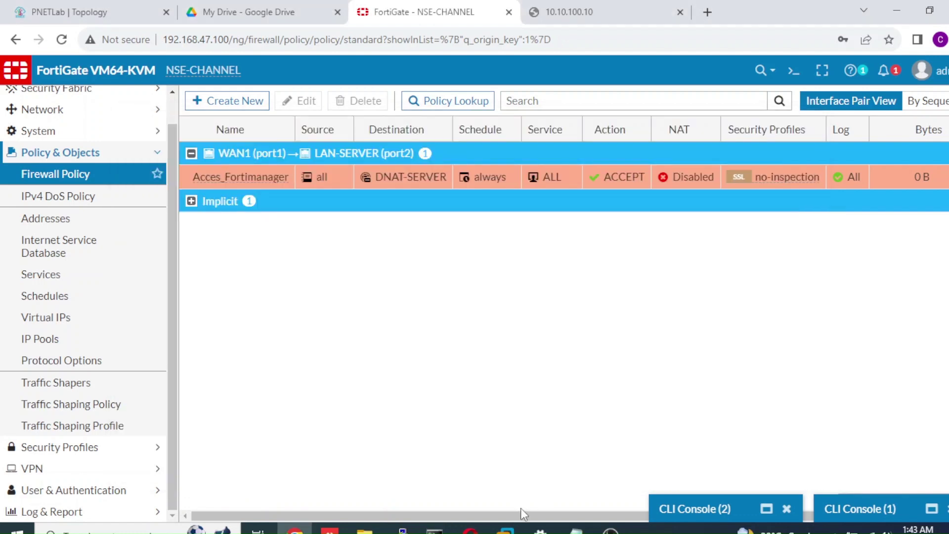
# Browse to 192.168.47.105 and proceed past the unsafe-certificate warning to the FortiManager login
pyautogui.click(614, 12)
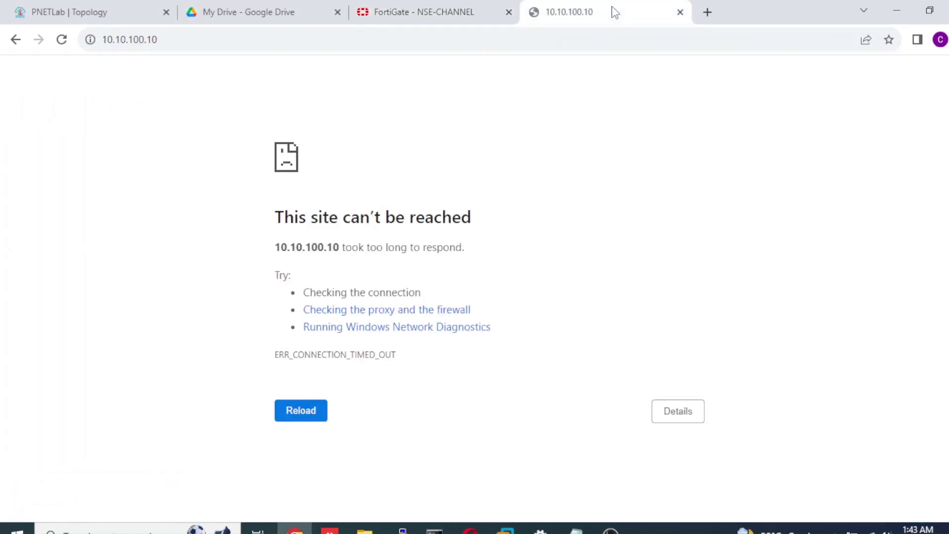
pyautogui.click(571, 42)
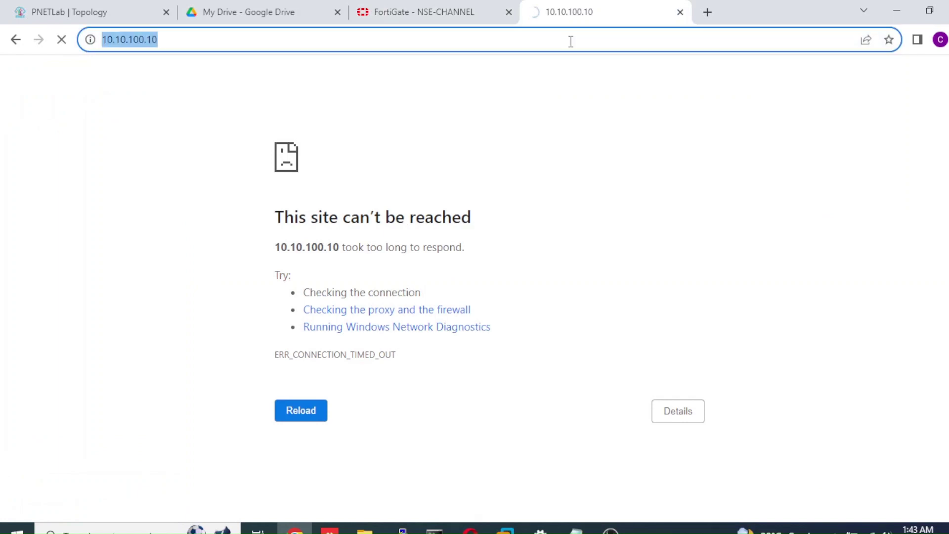
pyautogui.write('192.168.47')
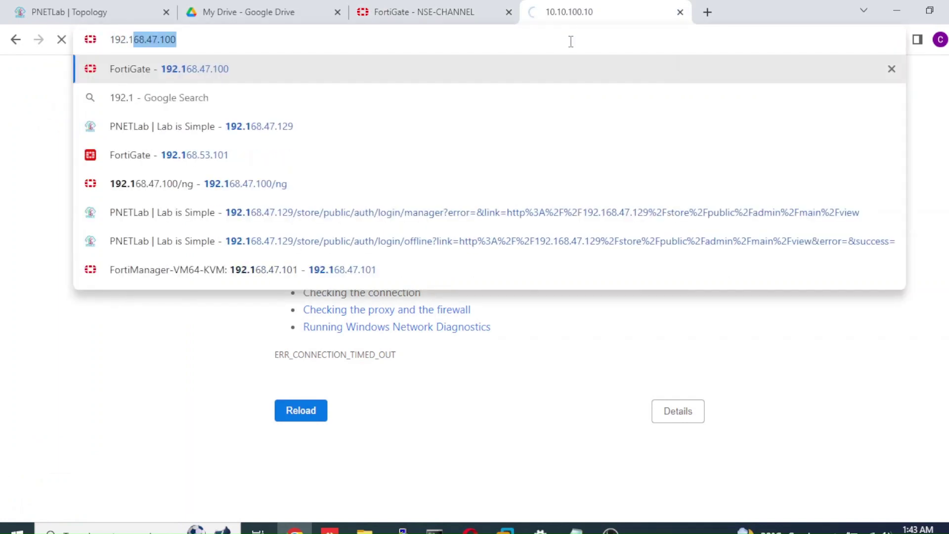
pyautogui.write('.105')
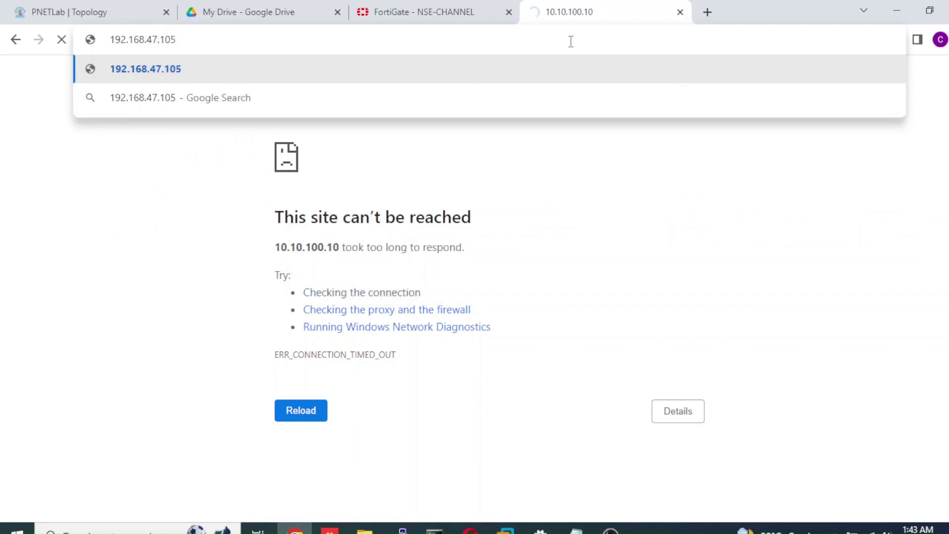
pyautogui.press('Return')
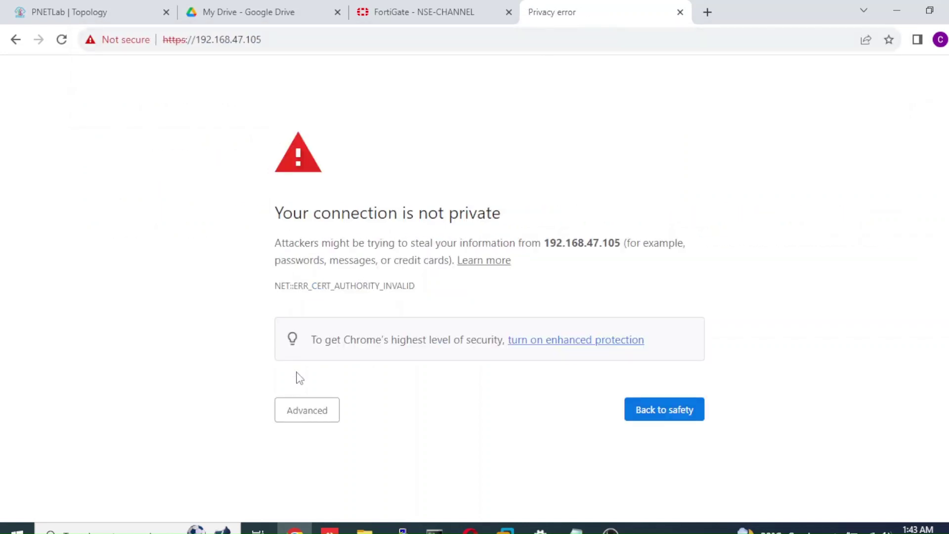
pyautogui.click(311, 422)
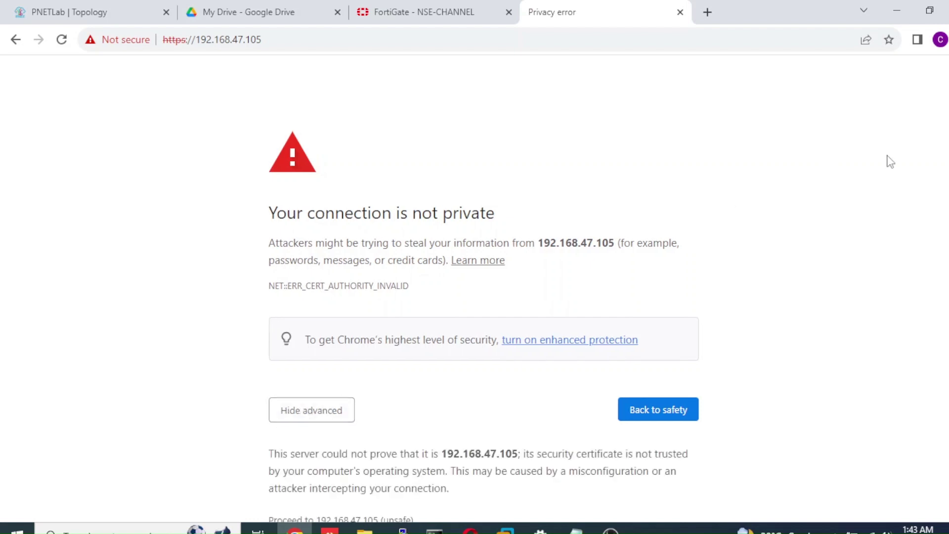
pyautogui.scroll(-1, 484, 306)
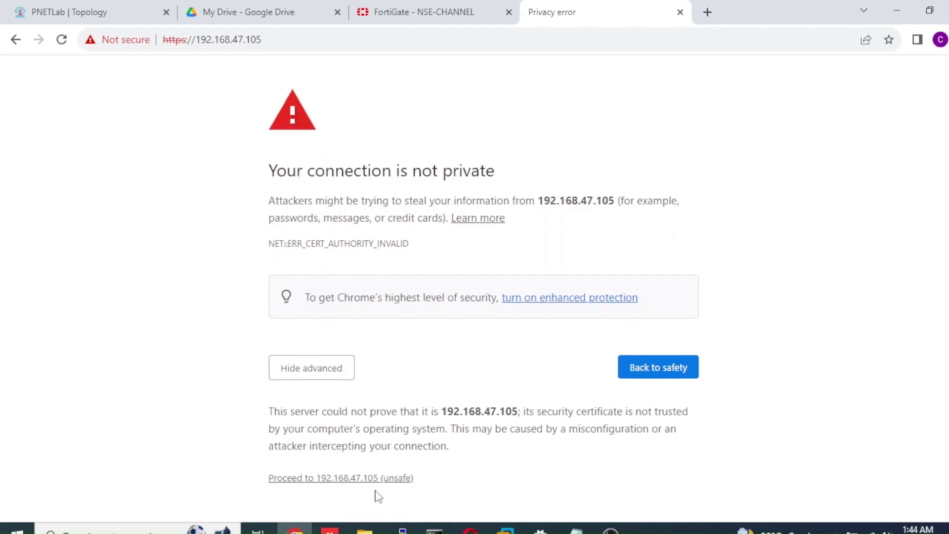
pyautogui.click(389, 478)
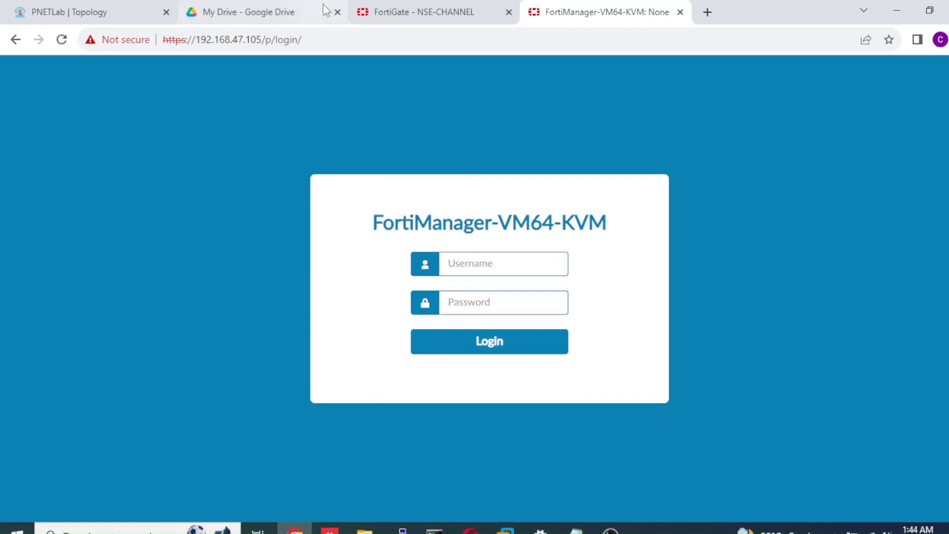
pyautogui.click(400, 18)
pyautogui.click(139, 13)
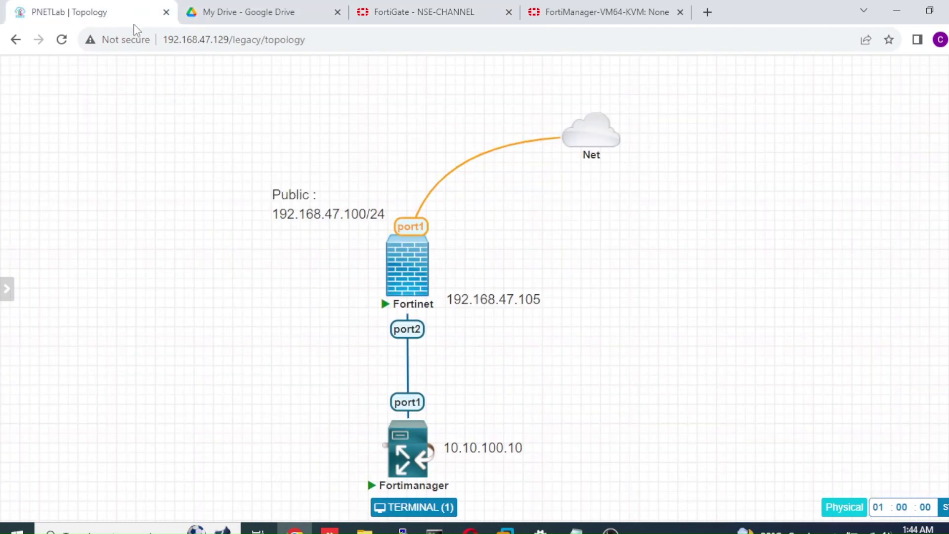
pyautogui.click(446, 472)
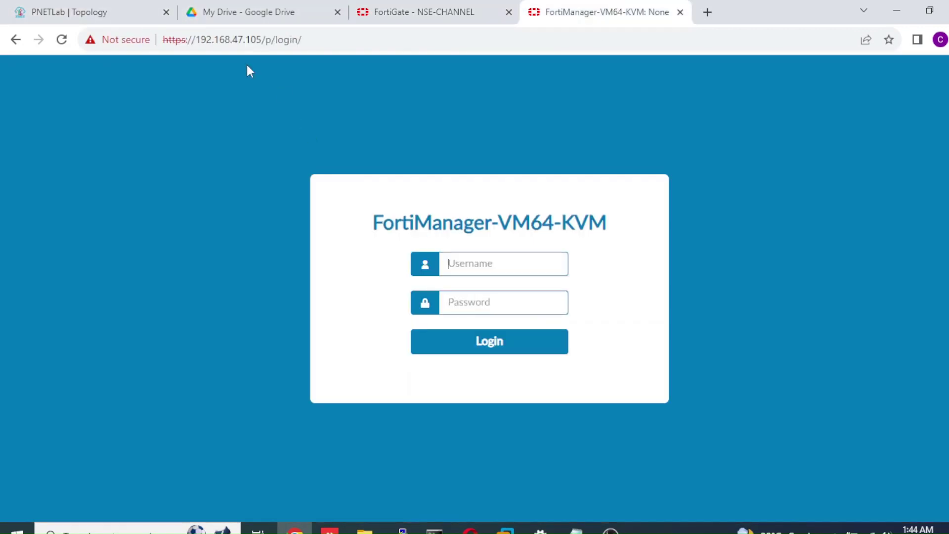
pyautogui.moveTo(264, 40); pyautogui.dragTo(196, 41)
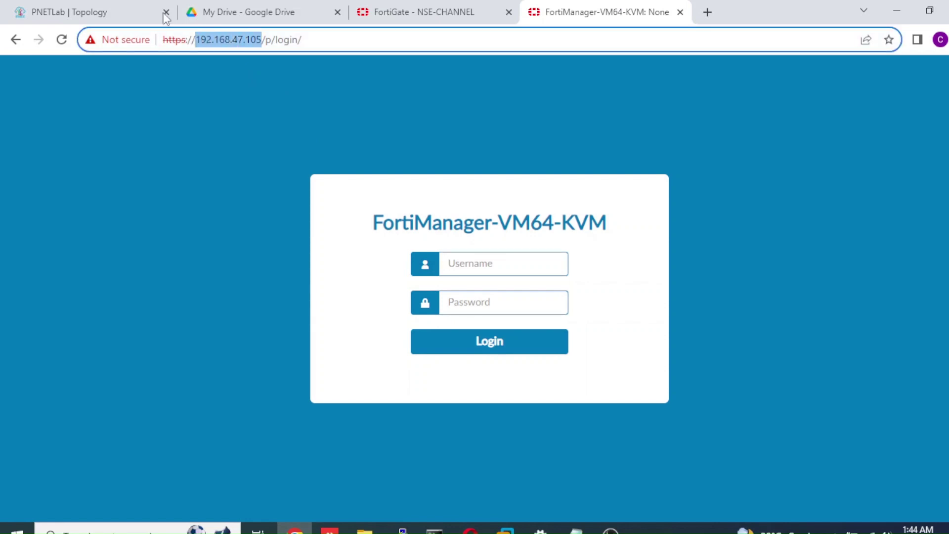
pyautogui.click(113, 9)
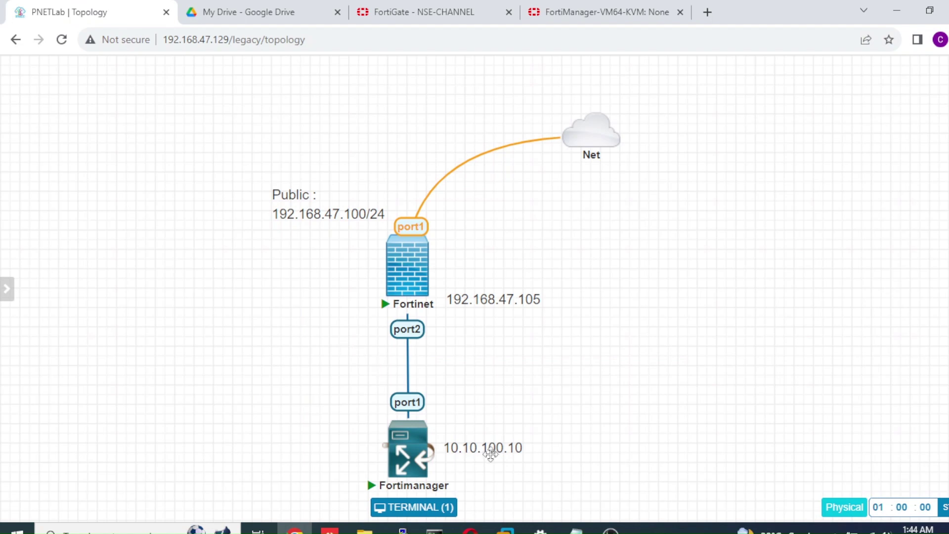
pyautogui.click(707, 11)
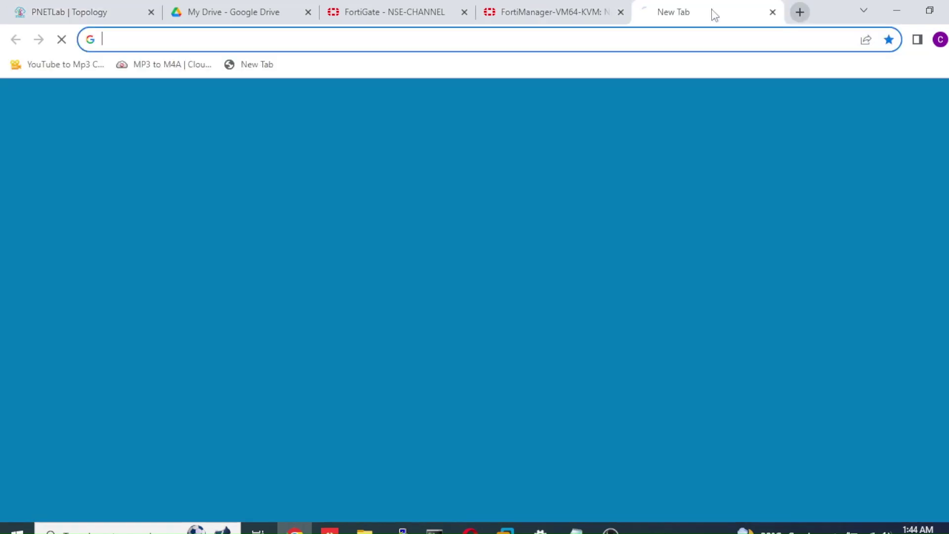
pyautogui.write('10.100.')
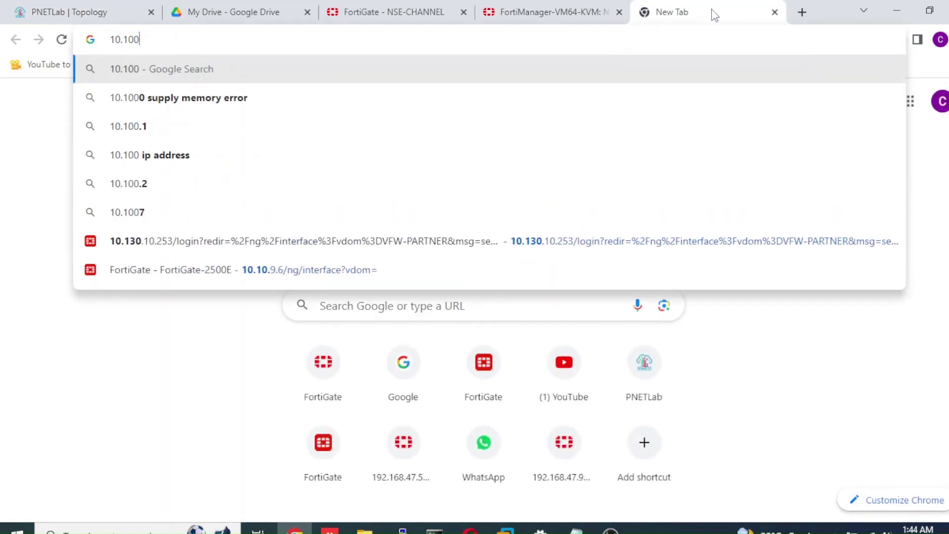
pyautogui.press('BackSpace')
pyautogui.press('BackSpace')
pyautogui.press('BackSpace')
pyautogui.write('.')
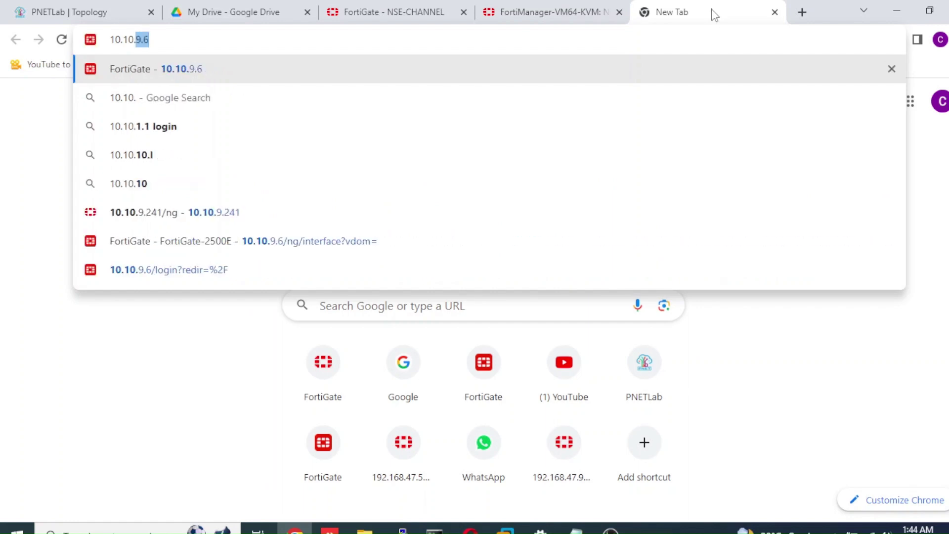
pyautogui.write('100.10')
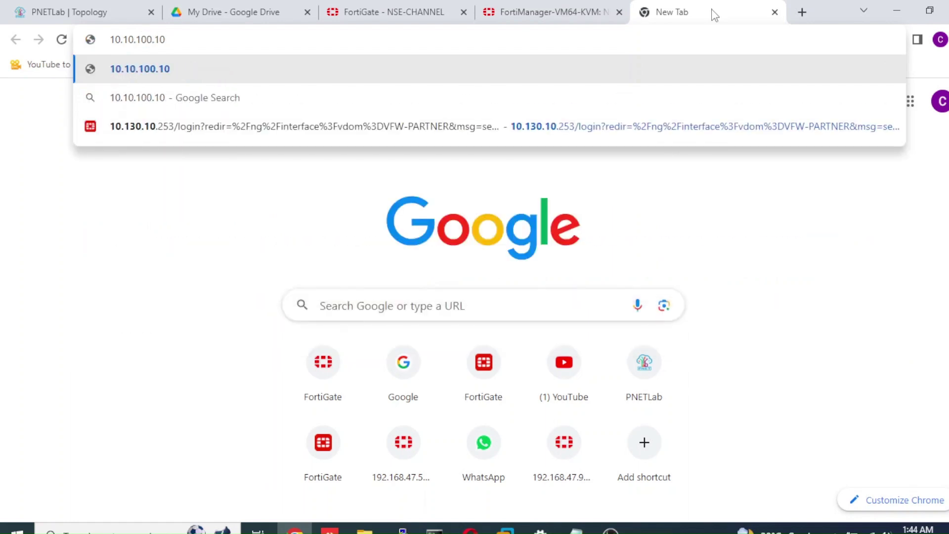
pyautogui.press('Return')
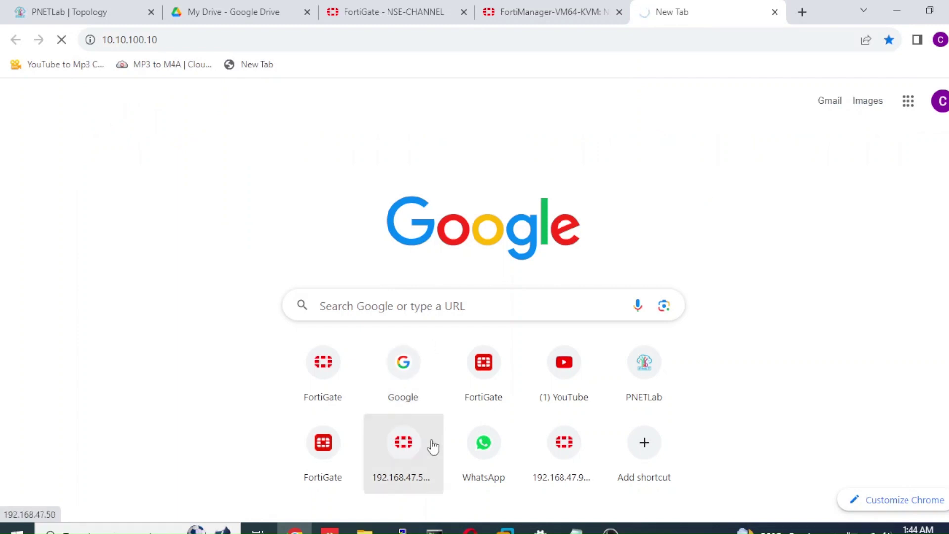
pyautogui.click(556, 13)
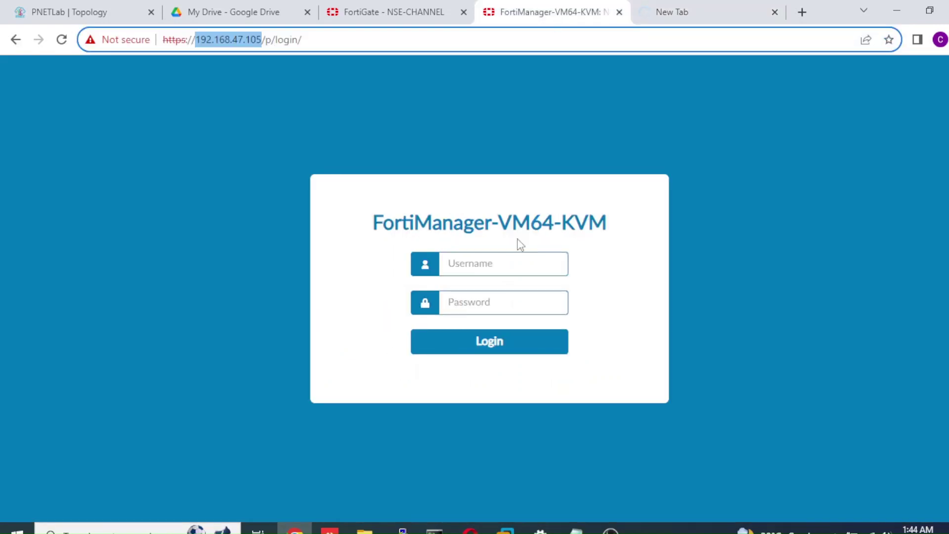
# Sign in to FortiManager with the administrator credentials
pyautogui.click(516, 257)
pyautogui.write('adm')
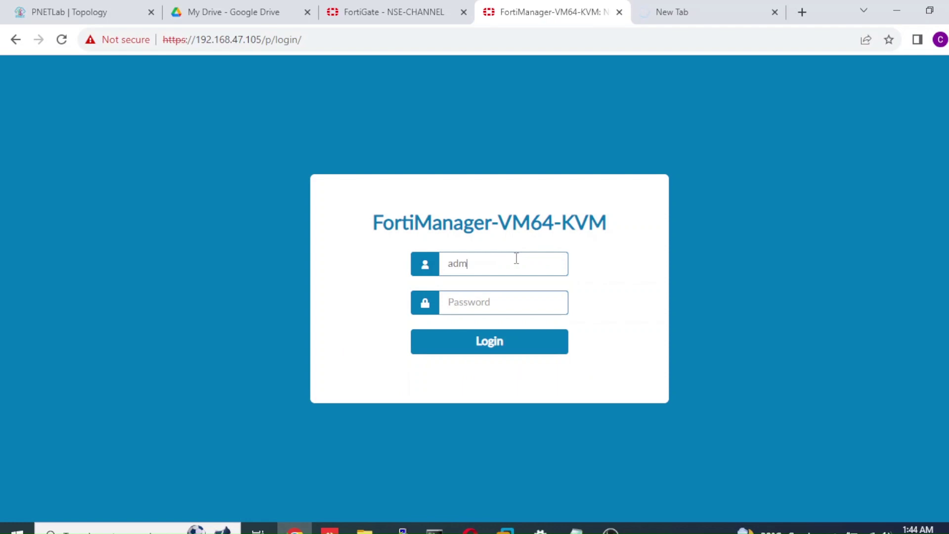
pyautogui.write('admin')
pyautogui.press('Return')
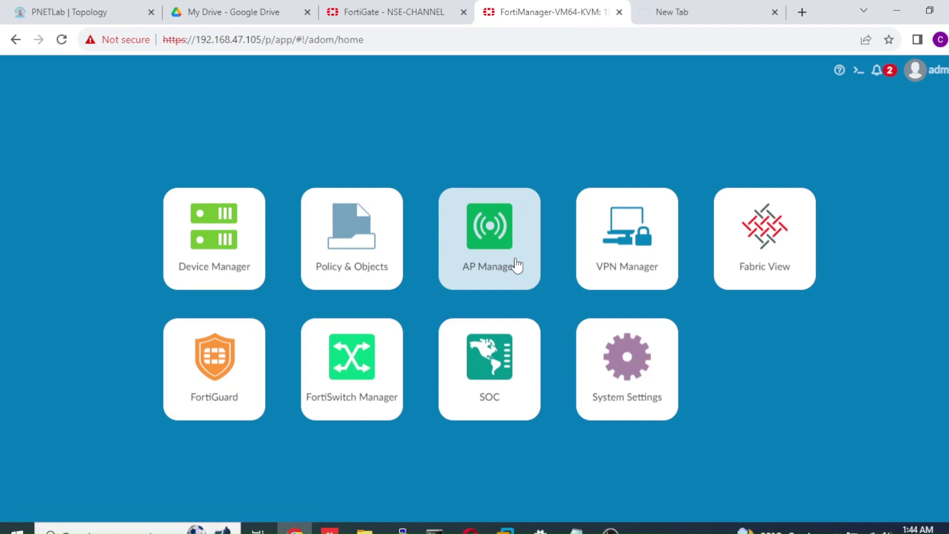
# Review port1's management address and gateway 10.10.100.1 in System Settings, then open the CLI console
pyautogui.click(620, 361)
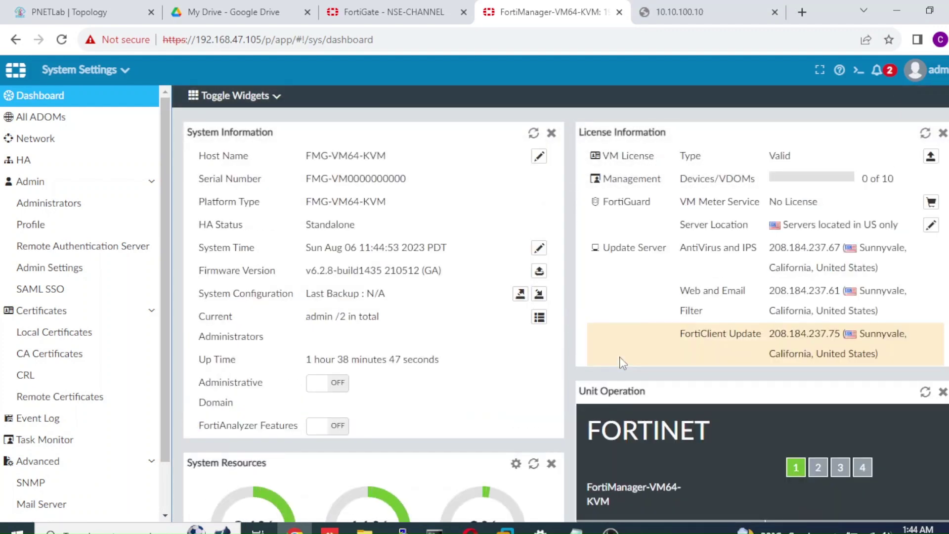
pyautogui.click(86, 143)
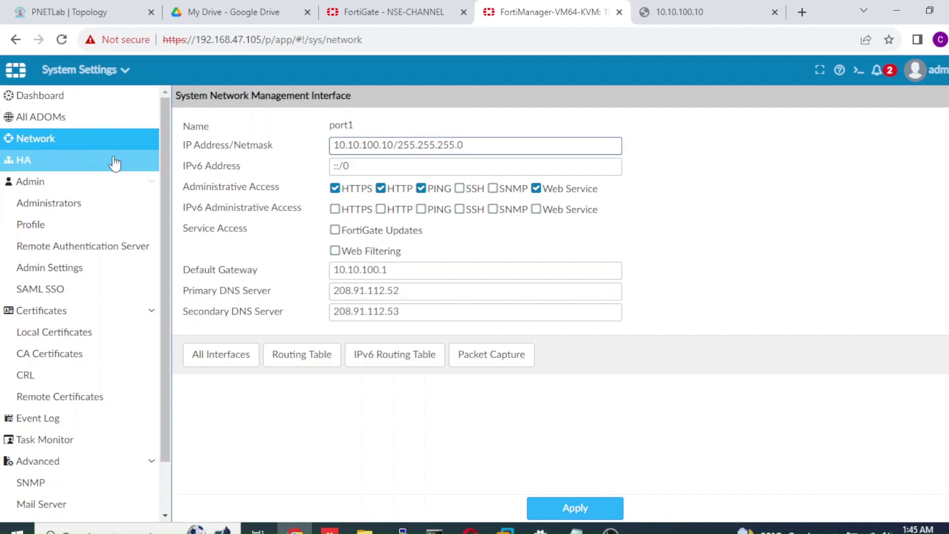
pyautogui.click(116, 104)
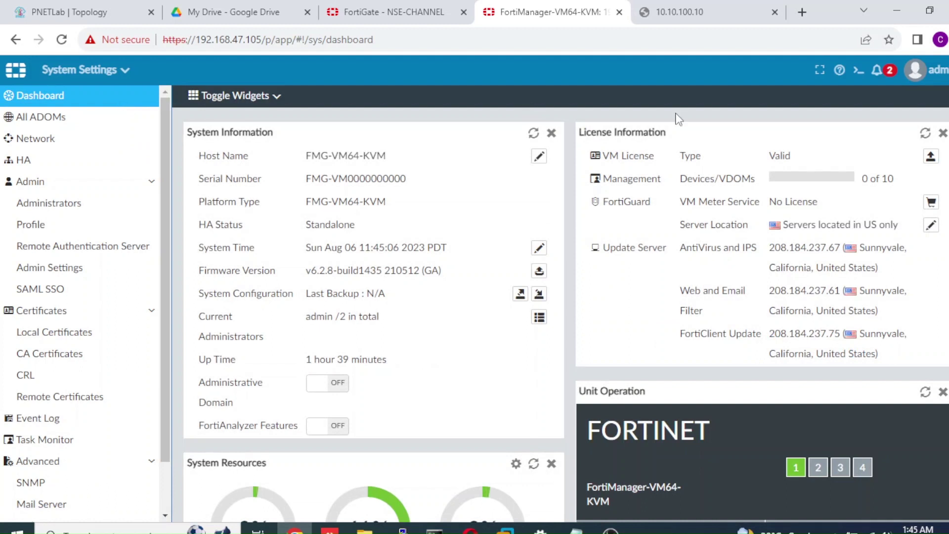
pyautogui.click(859, 71)
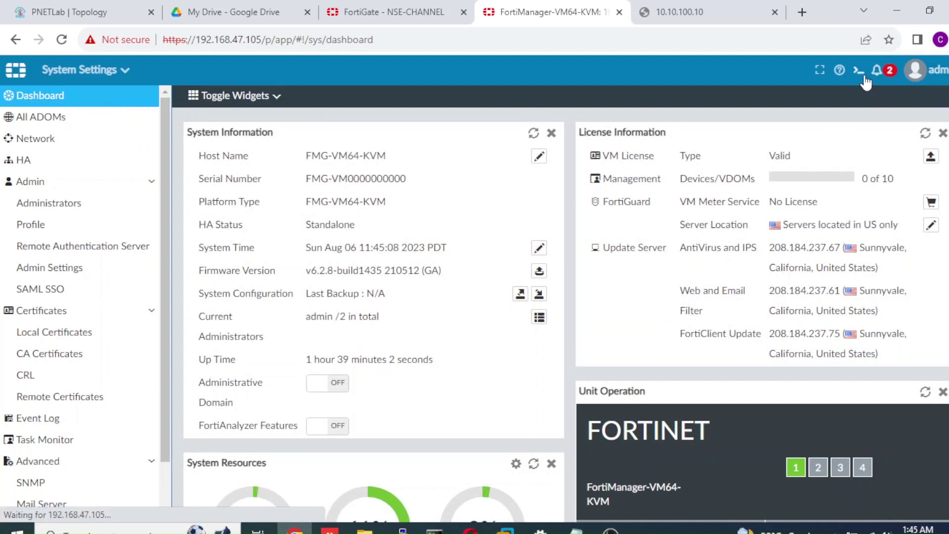
# Run execute ping 8.8.8.8 in lowercase after the uppercase PING attempt fails
pyautogui.write('execute')
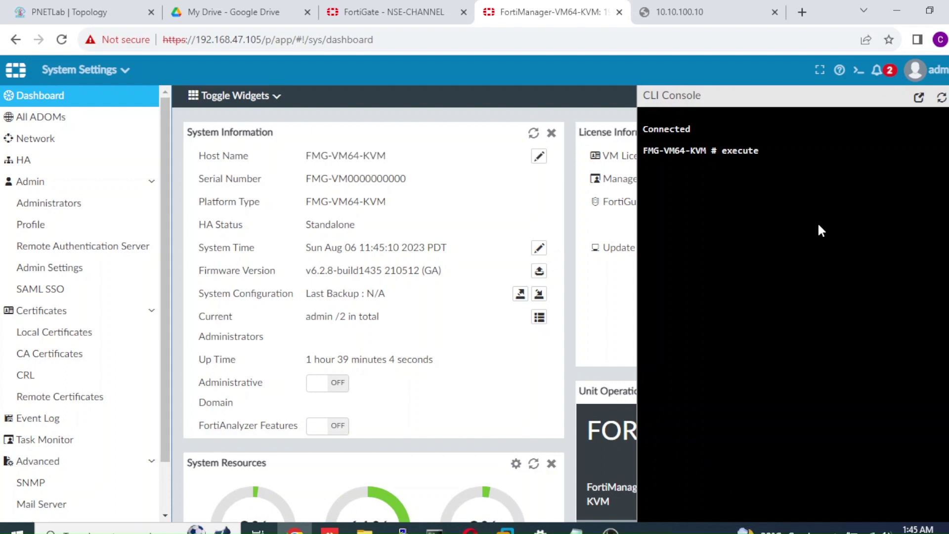
pyautogui.write(' PING 8.8.8.8')
pyautogui.press('Return')
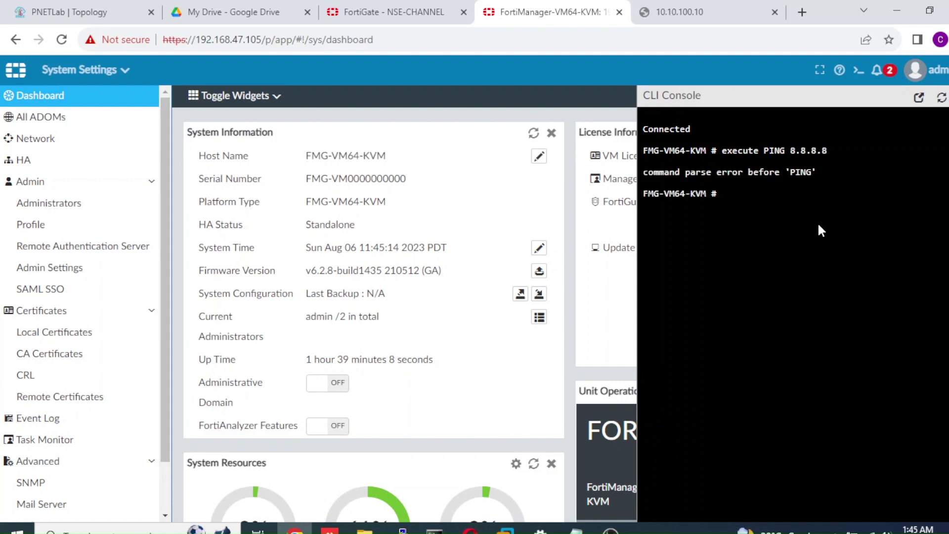
pyautogui.write('execute p')
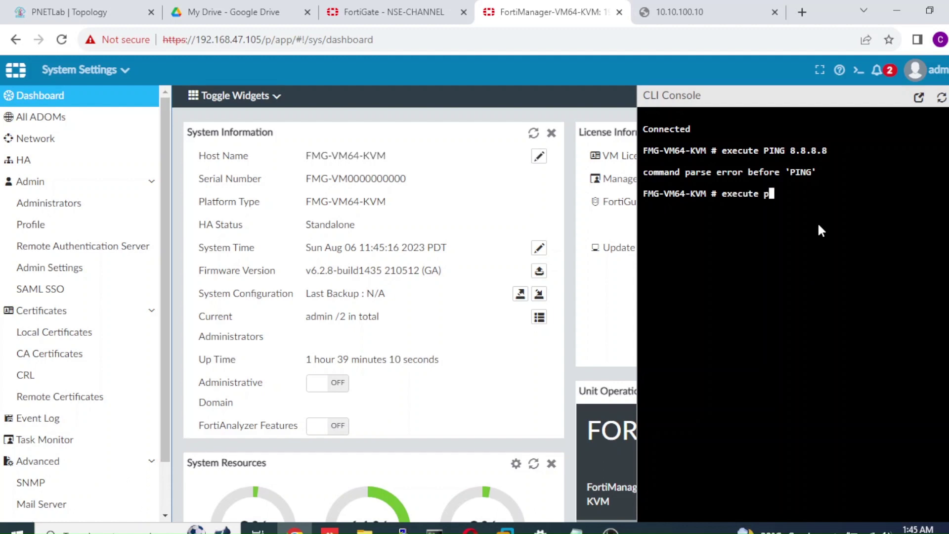
pyautogui.write('ing 8.8.8.8')
pyautogui.press('Return')
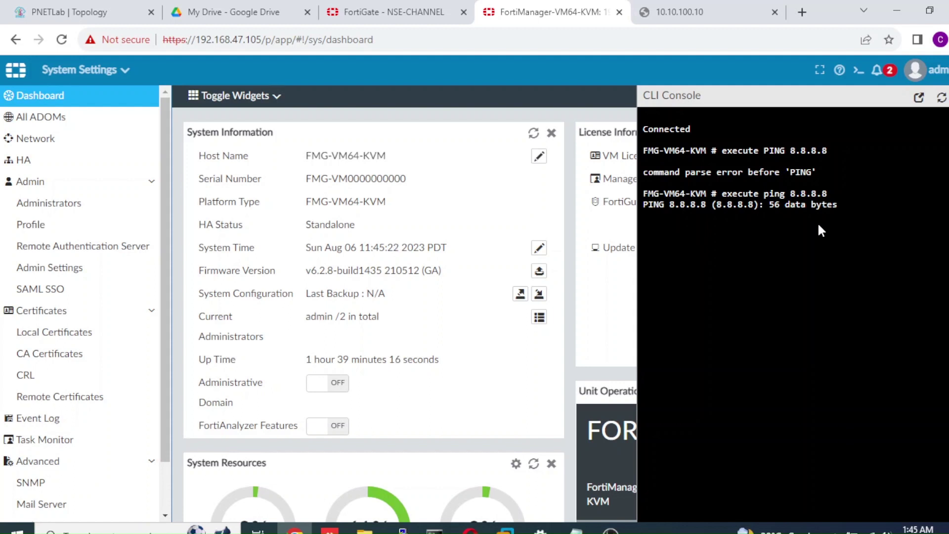
pyautogui.click(419, 12)
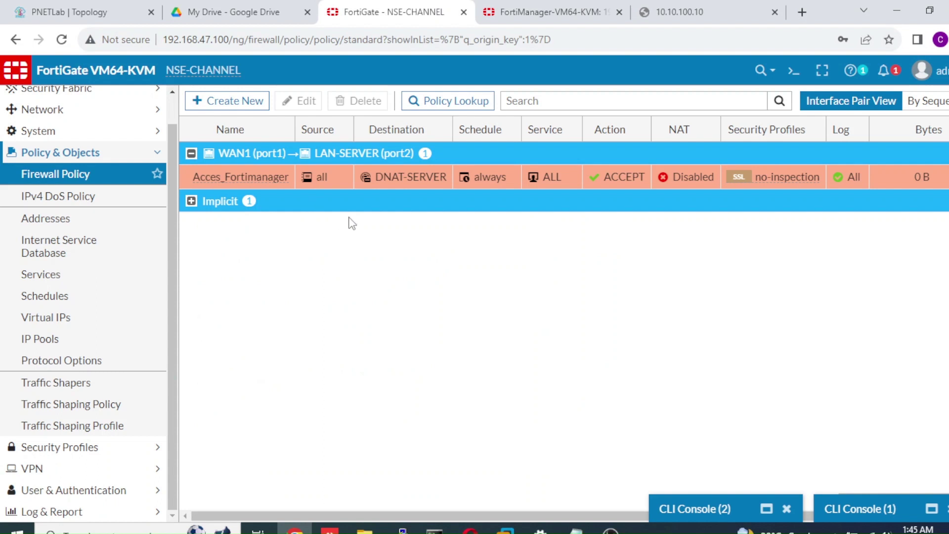
# Disable the Acces_Fortimanager policy and re-ping 192.168.47.105 to see it time out
pyautogui.rightClick(276, 177)
pyautogui.moveTo(393, 206)
pyautogui.click(426, 226)
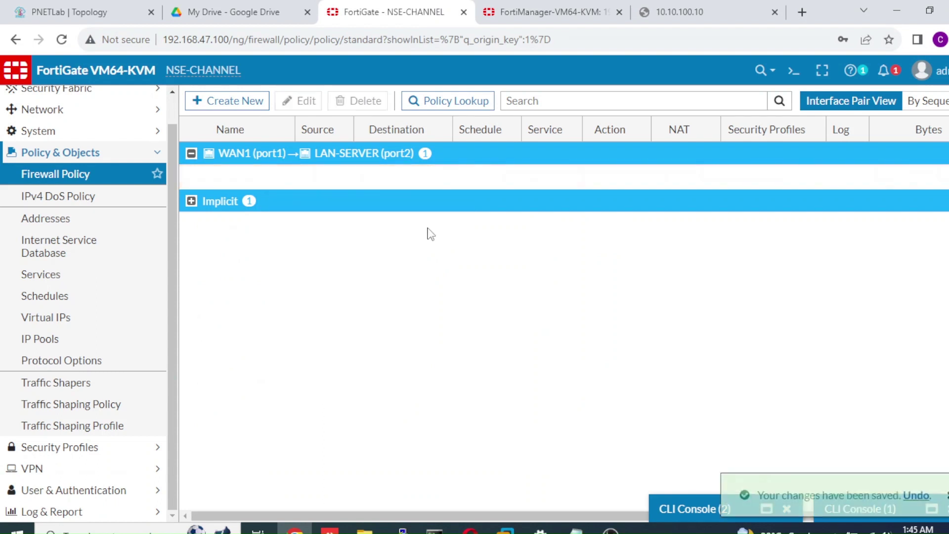
pyautogui.click(434, 529)
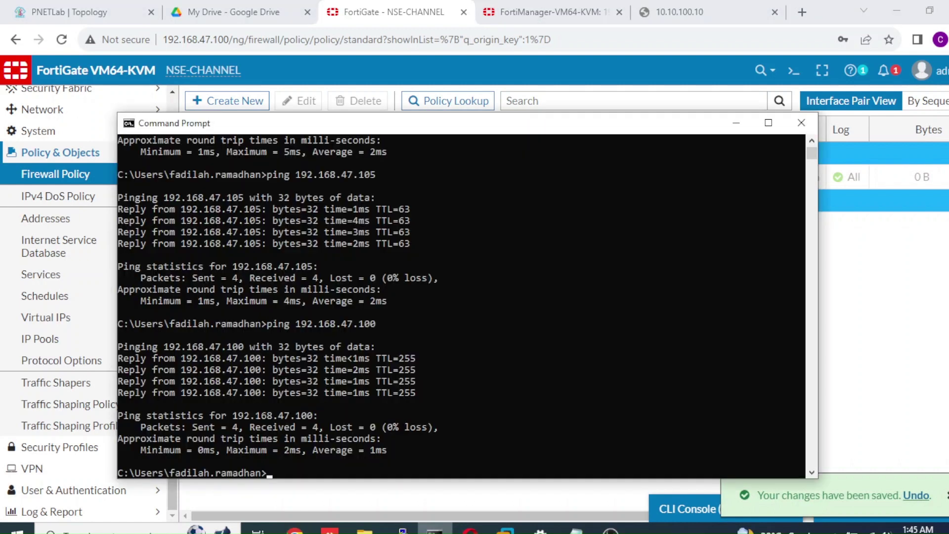
pyautogui.press('Up')
pyautogui.press('Return')
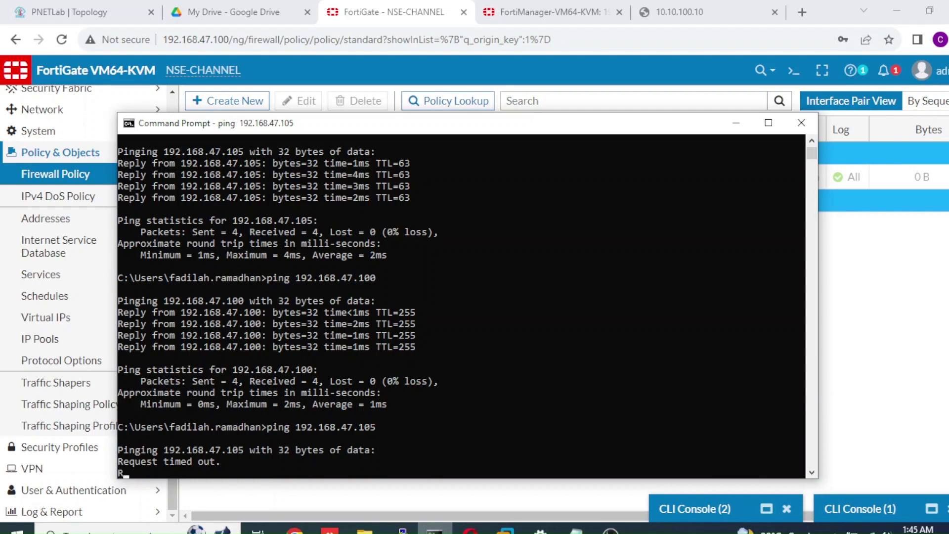
# Reload the FortiManager page and close its CLI console
pyautogui.click(849, 363)
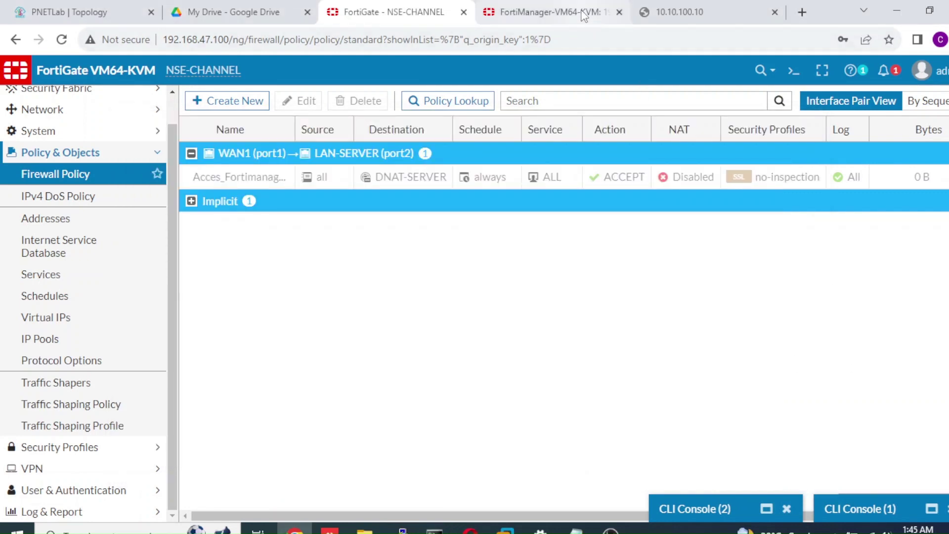
pyautogui.click(586, 14)
pyautogui.click(63, 40)
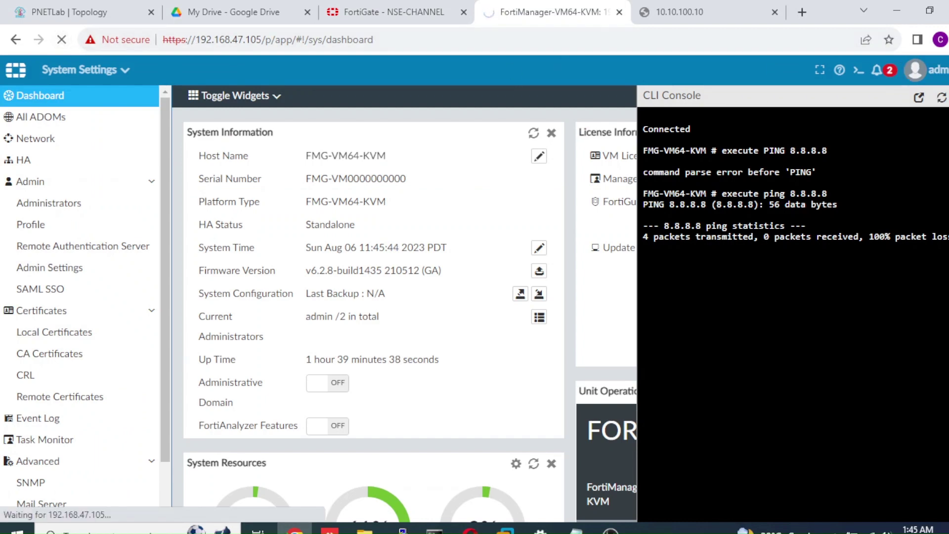
pyautogui.click(940, 99)
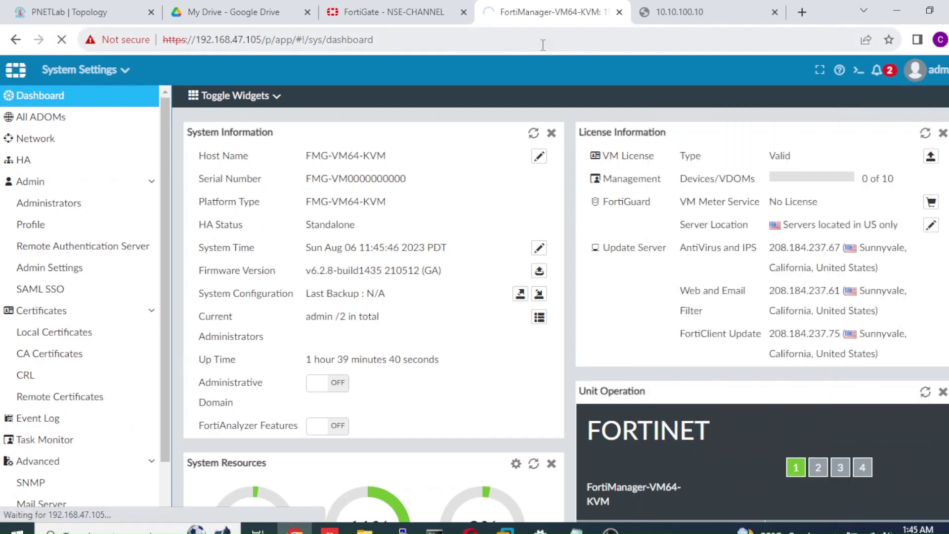
pyautogui.click(390, 12)
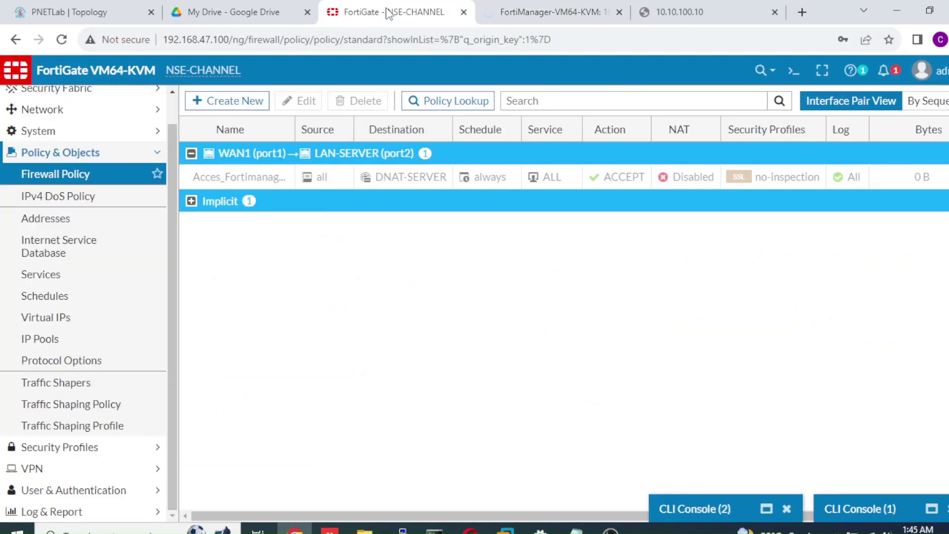
# Set Acces_Fortimanager's status to Enable and confirm 192.168.47.105 answers pings again
pyautogui.rightClick(330, 180)
pyautogui.moveTo(365, 213)
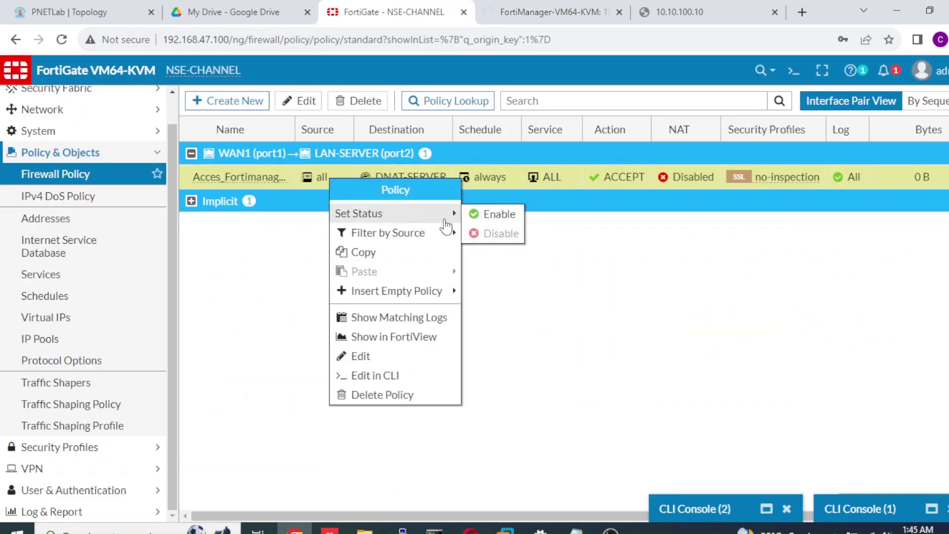
pyautogui.click(491, 214)
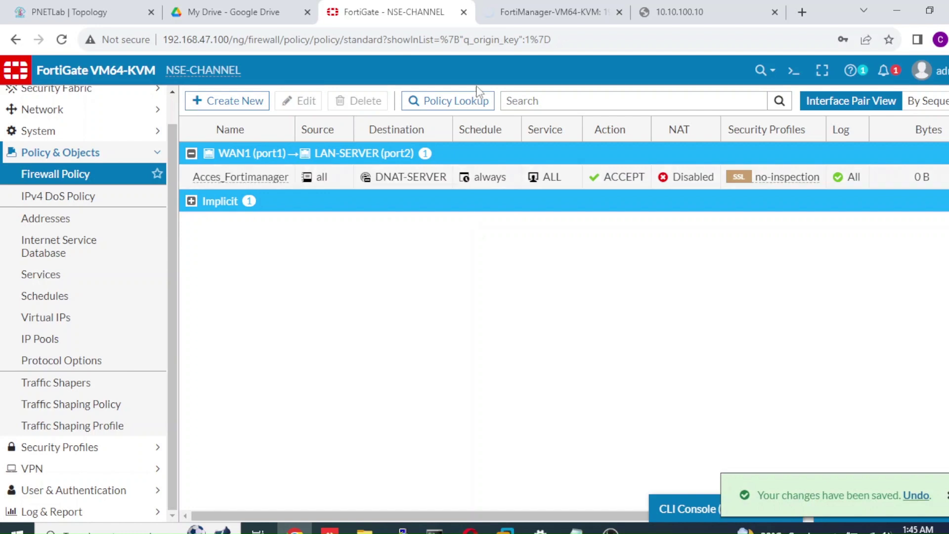
pyautogui.hotkey('alt', 'Tab')
pyautogui.press('Up')
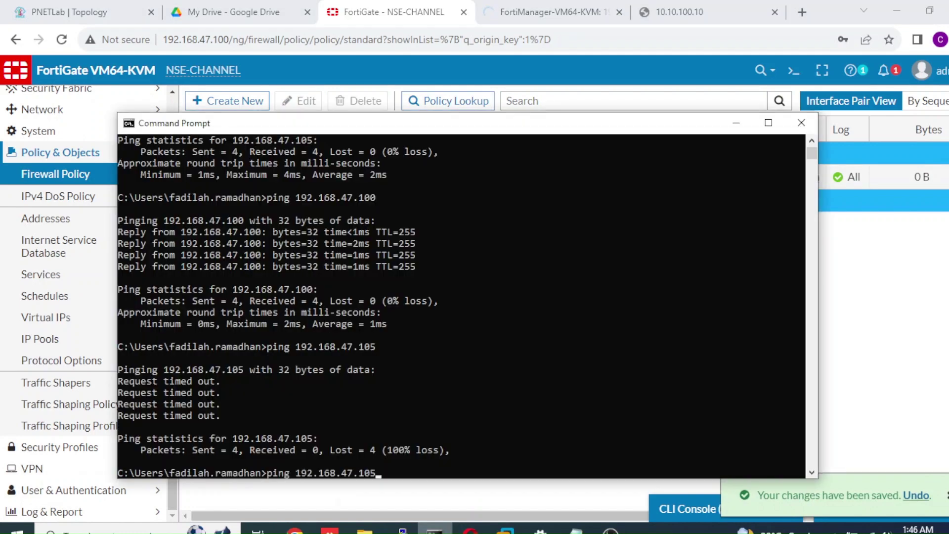
pyautogui.press('Return')
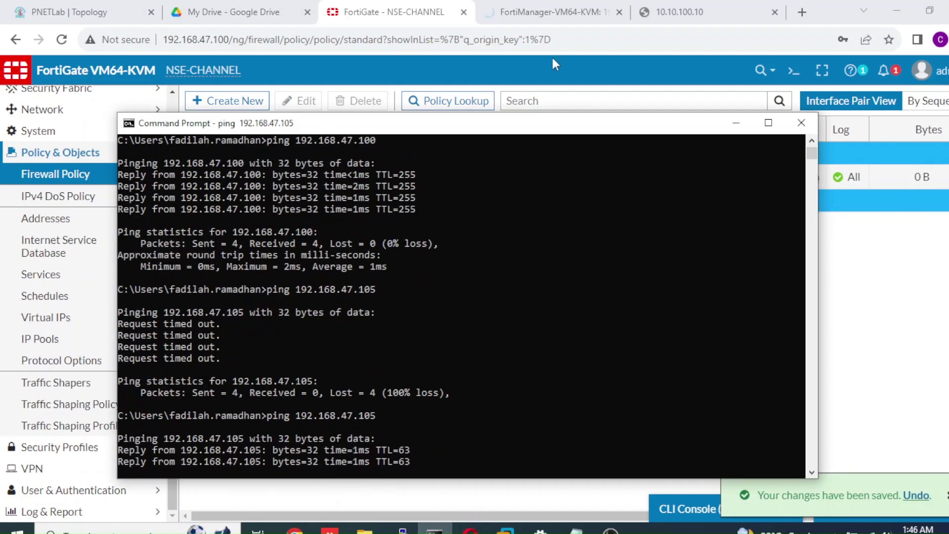
pyautogui.click(554, 13)
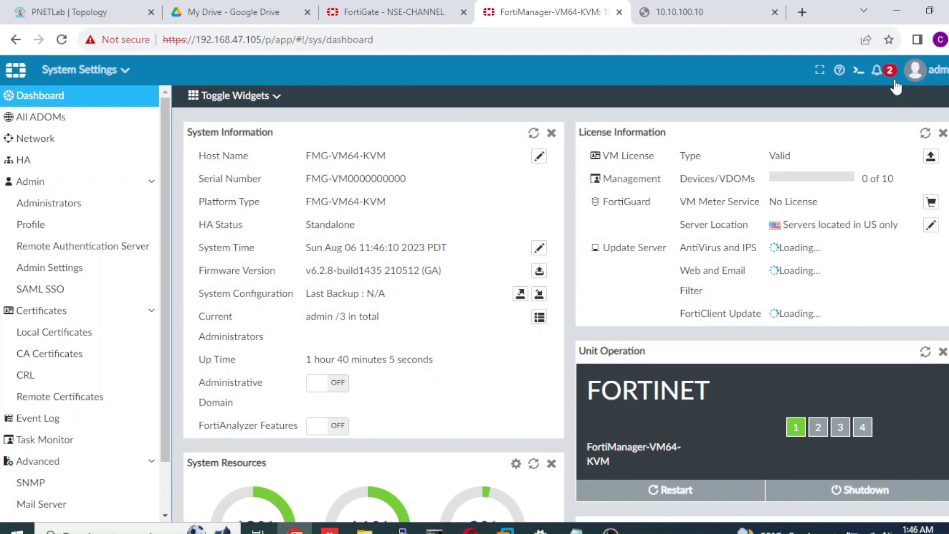
# Check the two system notifications, then rerun execute ping 8.8.8.8 in FortiManager's CLI console
pyautogui.click(894, 79)
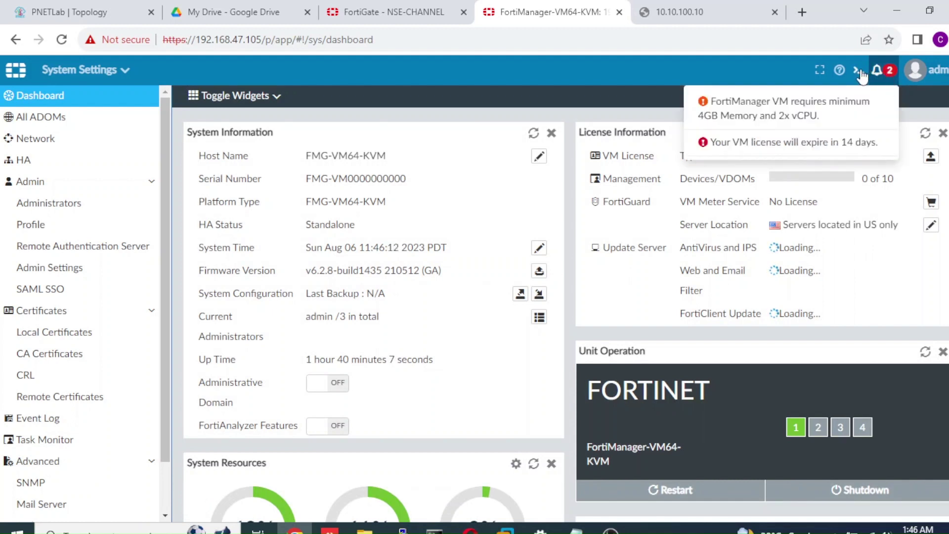
pyautogui.click(859, 72)
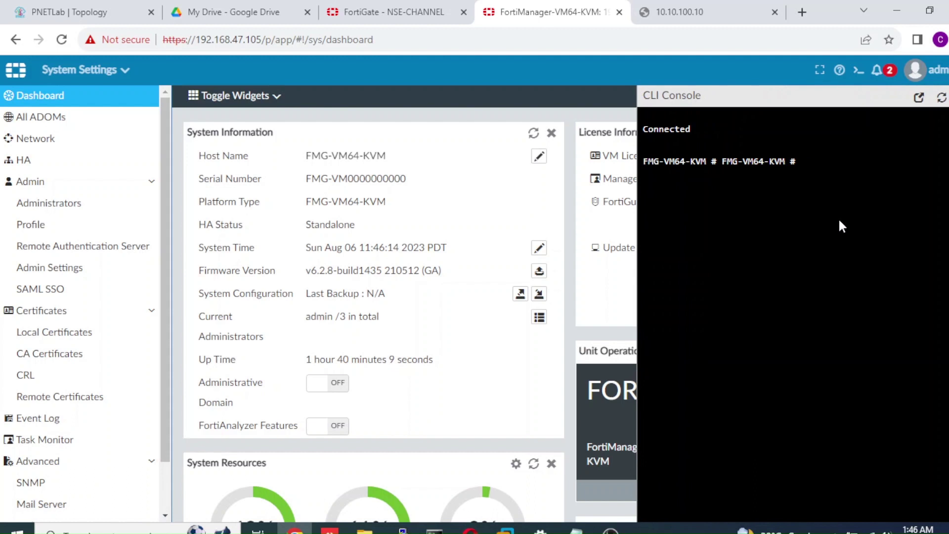
pyautogui.press('Return')
pyautogui.press('Return')
pyautogui.write('execute ping 8.8.8.8')
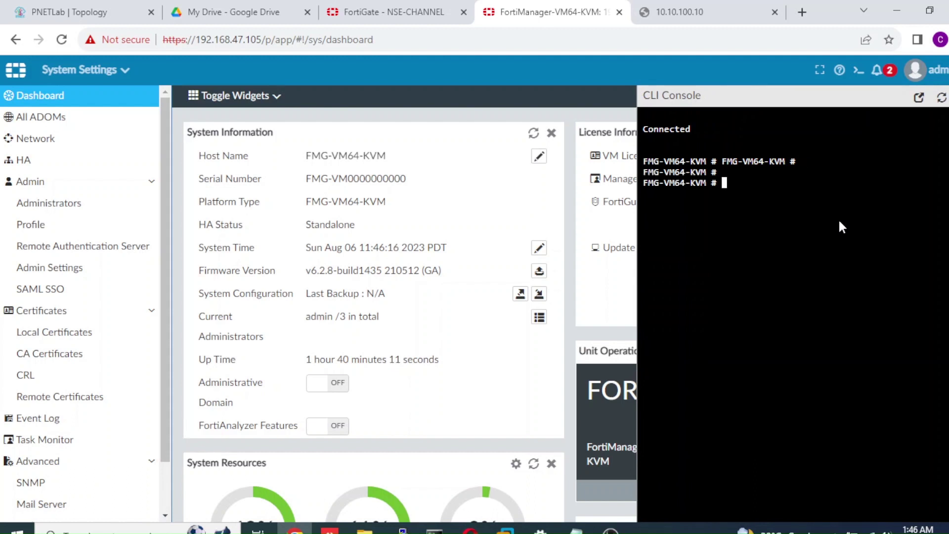
pyautogui.press('Return')
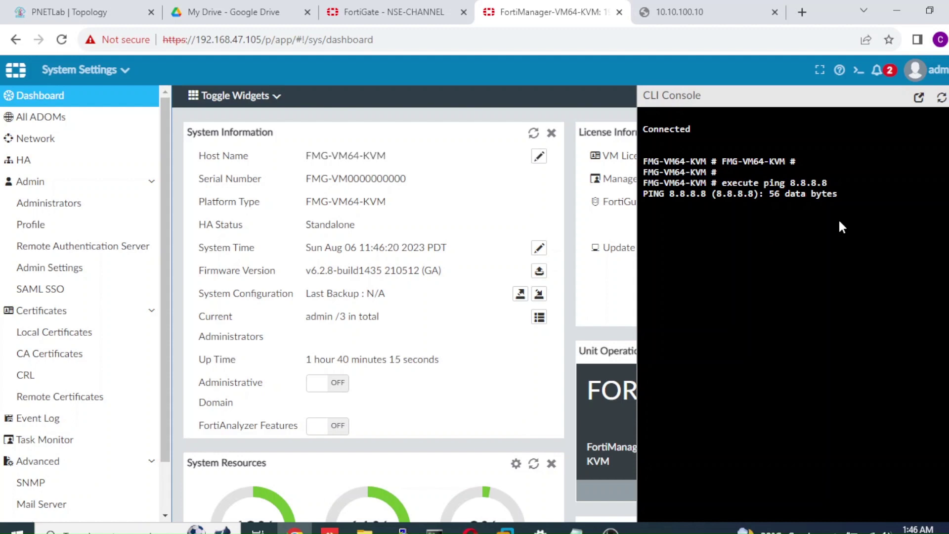
pyautogui.click(408, 13)
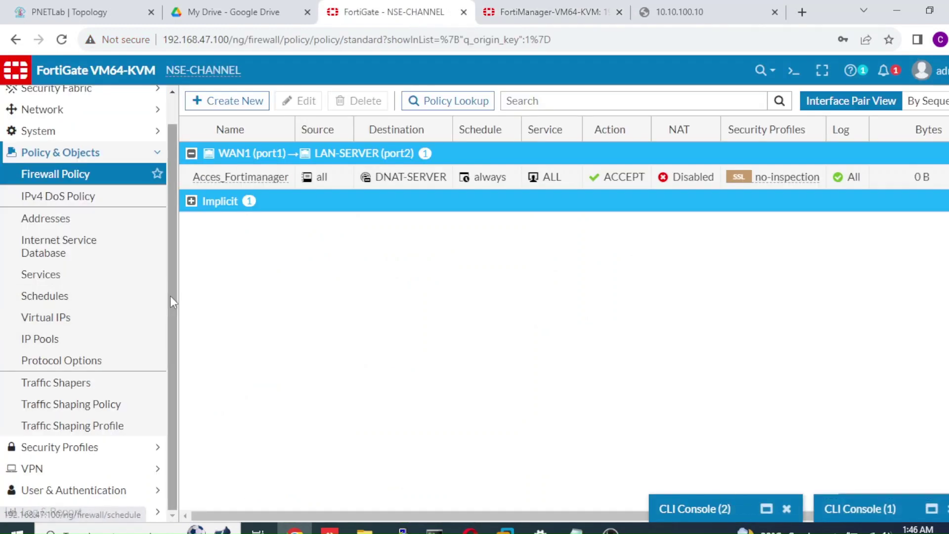
# Create a new policy named SERVER-TO-INET with incoming interface LAN-SERVER (port2)
pyautogui.click(244, 106)
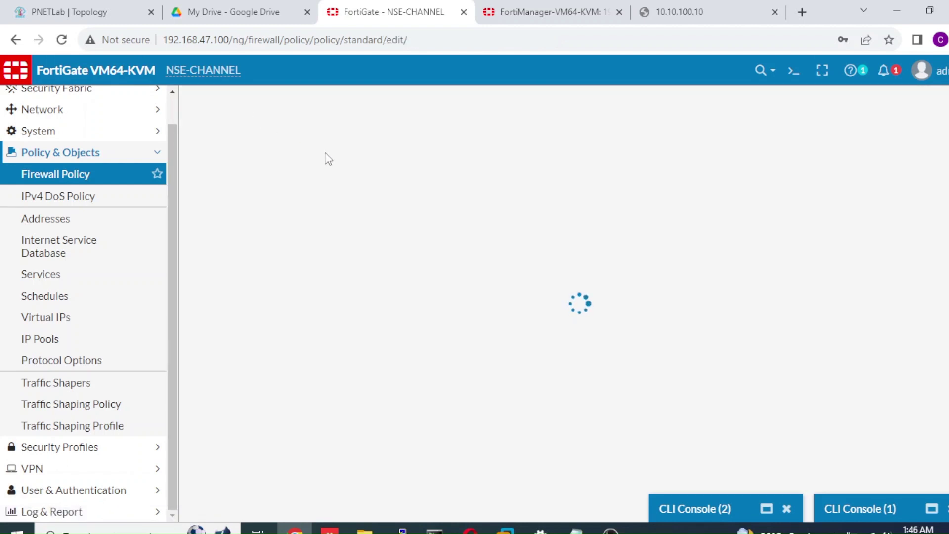
pyautogui.click(353, 141)
pyautogui.write('To Inewtr')
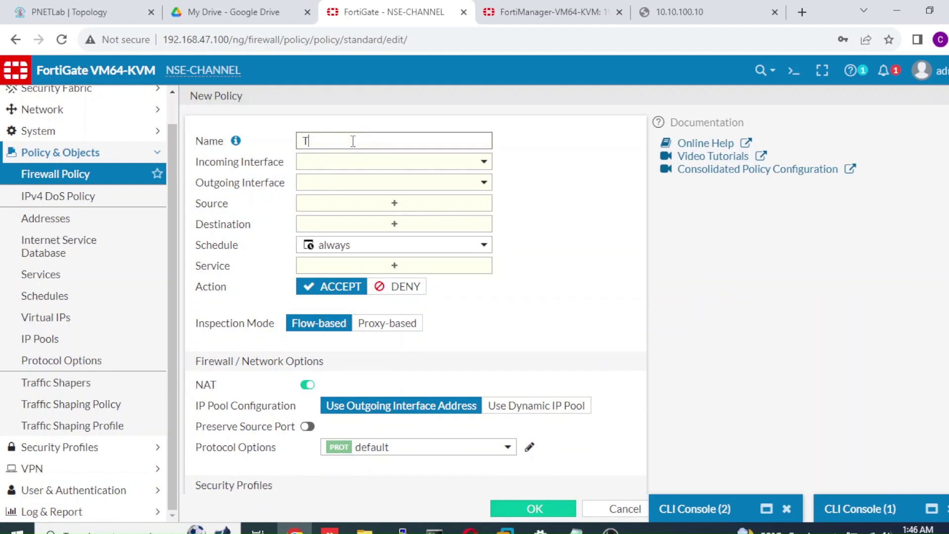
pyautogui.press('BackSpace')
pyautogui.press('BackSpace')
pyautogui.write('e')
pyautogui.press('BackSpace')
pyautogui.press('BackSpace')
pyautogui.press('BackSpace')
pyautogui.press('BackSpace')
pyautogui.press('BackSpace')
pyautogui.press('BackSpace')
pyautogui.write('SERVER-TO-INET')
pyautogui.click(358, 166)
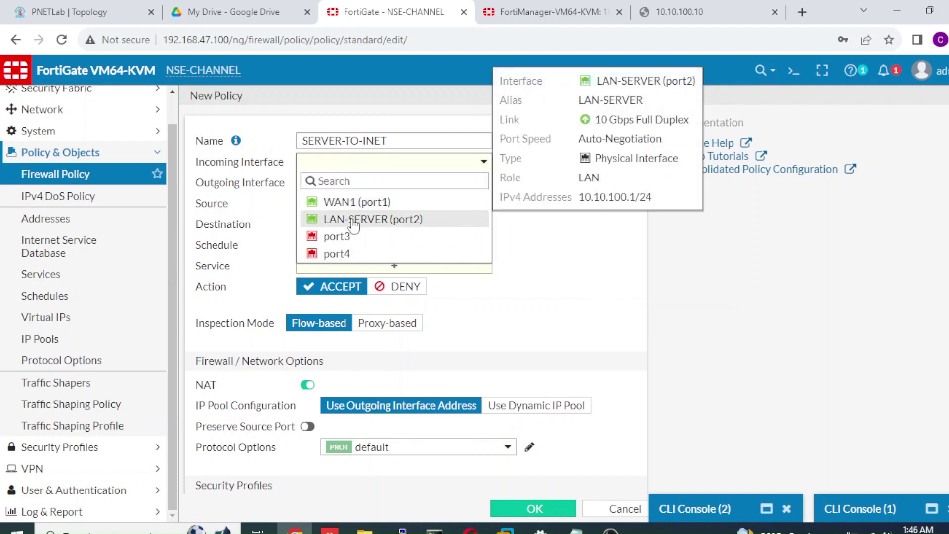
pyautogui.click(353, 223)
# Set outgoing interface WAN1 (port1), source all, destination all and service ALL
pyautogui.click(380, 184)
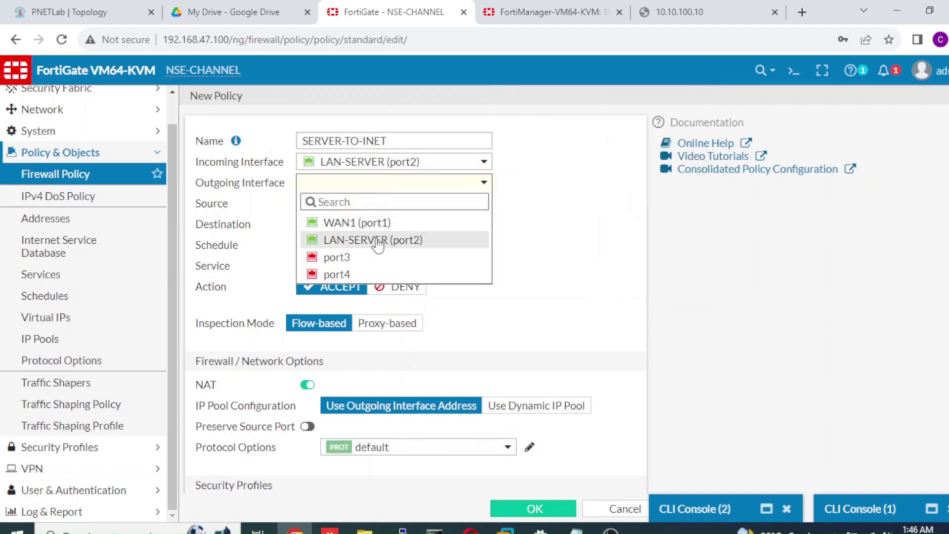
pyautogui.click(384, 226)
pyautogui.click(394, 209)
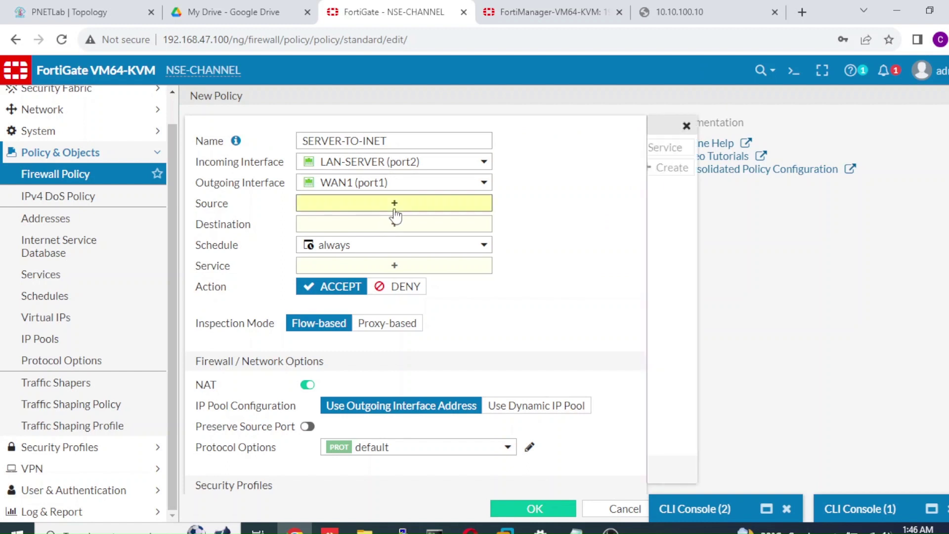
pyautogui.click(674, 210)
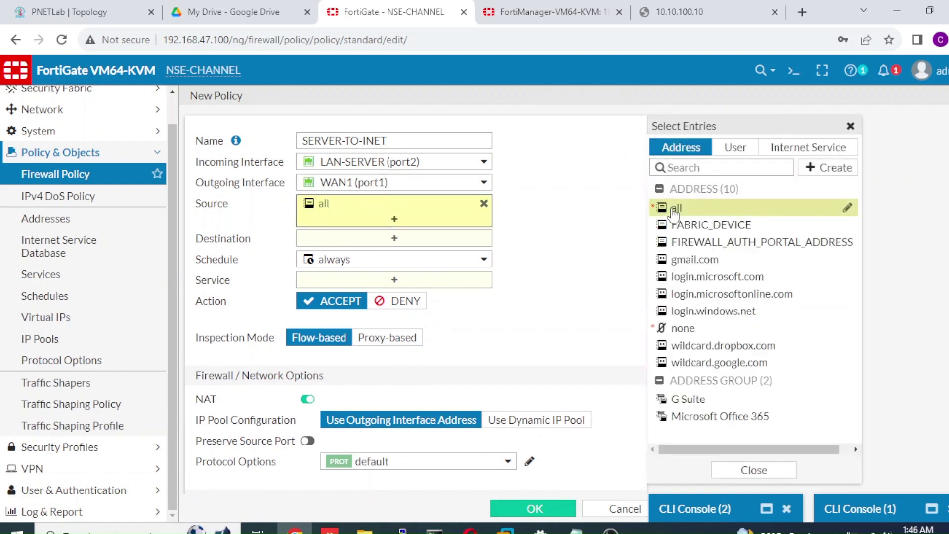
pyautogui.click(476, 244)
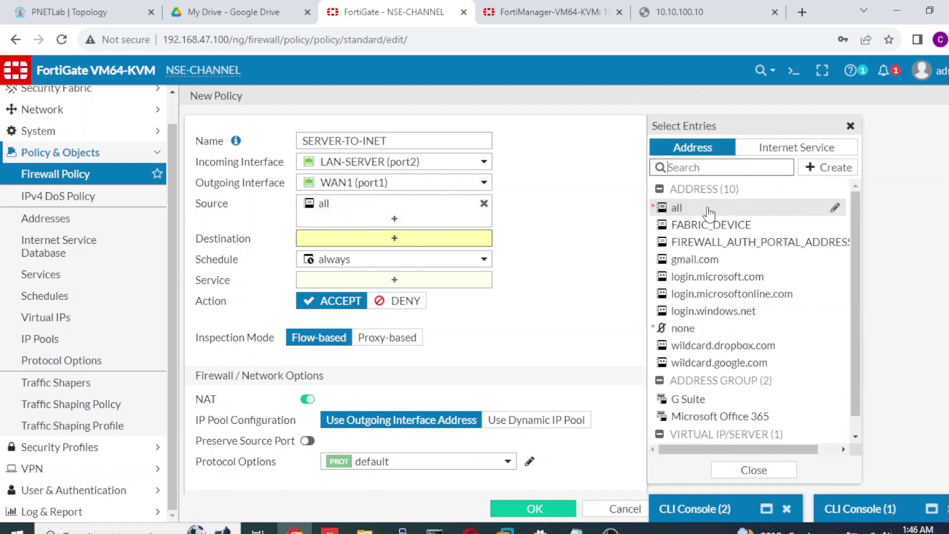
pyautogui.click(710, 211)
pyautogui.click(436, 300)
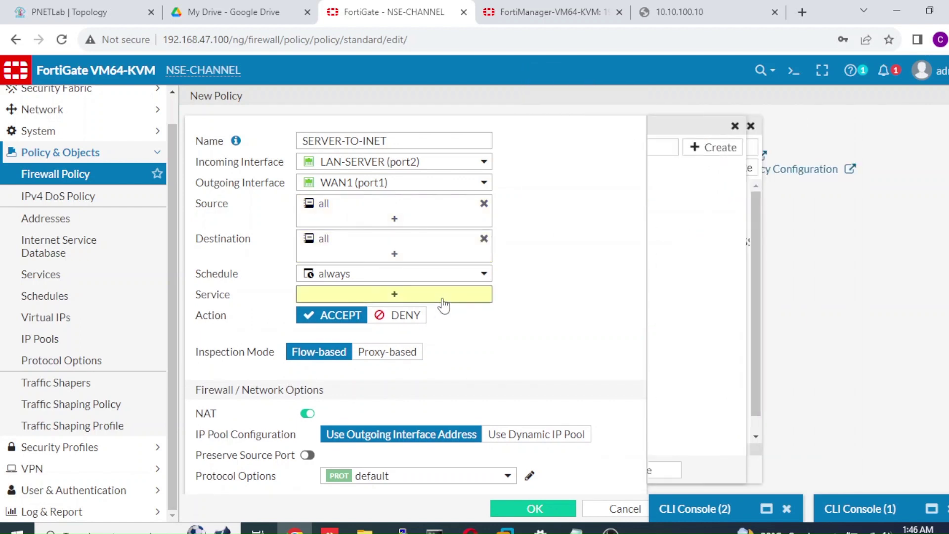
pyautogui.click(680, 209)
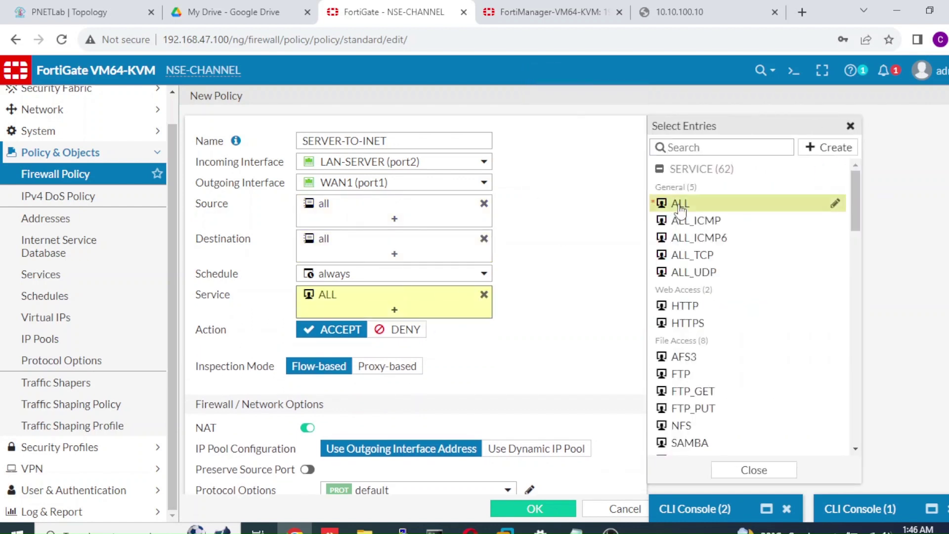
pyautogui.click(564, 278)
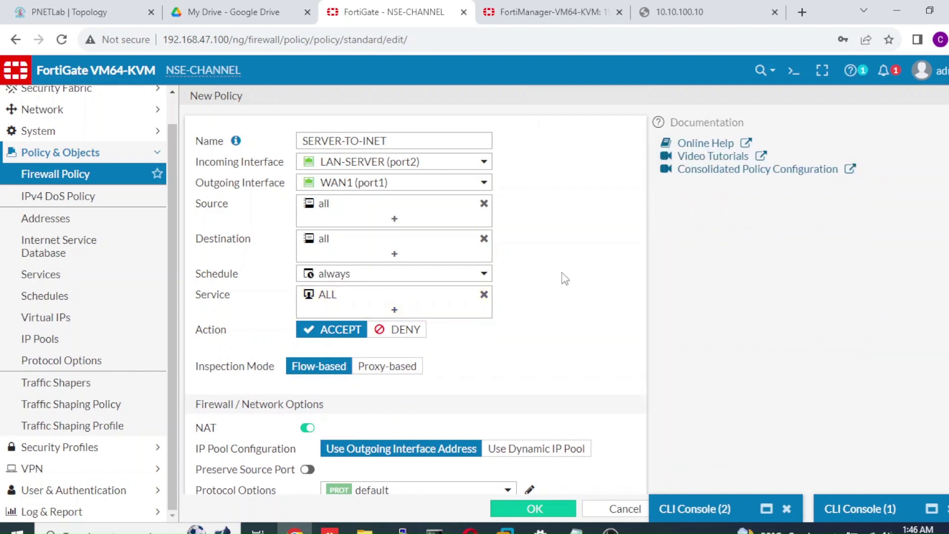
pyautogui.scroll(-3, 541, 280)
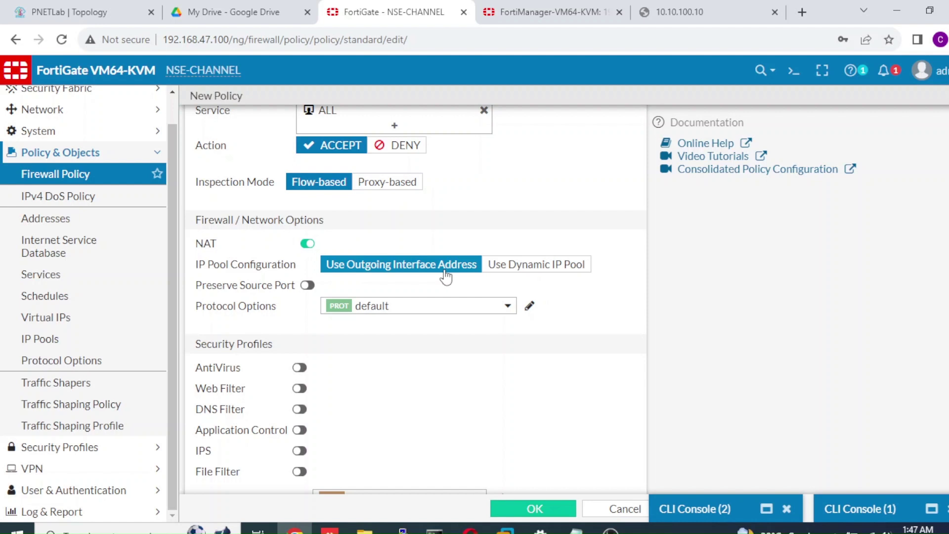
# Switch NAT to a dynamic IP pool and try creating pool snat1 with range 192.167.47.50-192.168.47.50
pyautogui.click(514, 265)
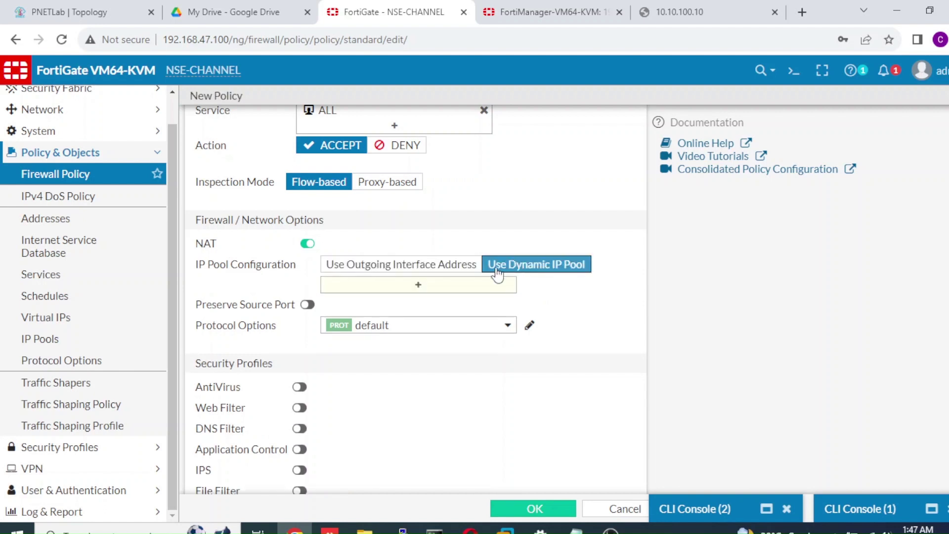
pyautogui.click(475, 286)
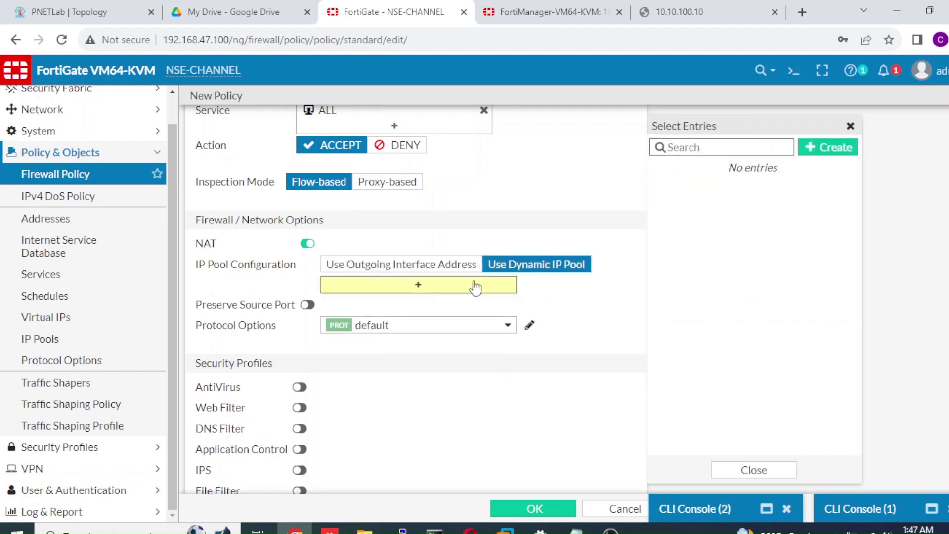
pyautogui.click(827, 147)
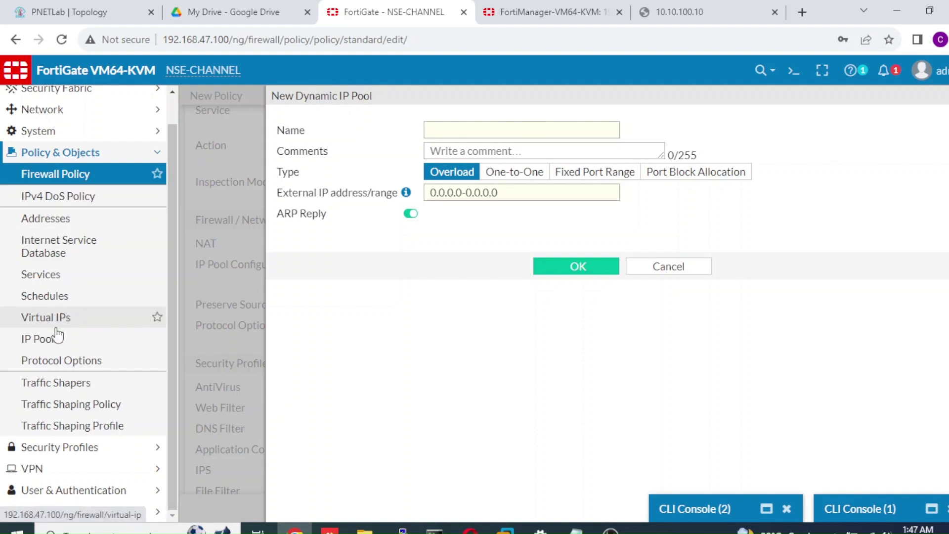
pyautogui.click(482, 129)
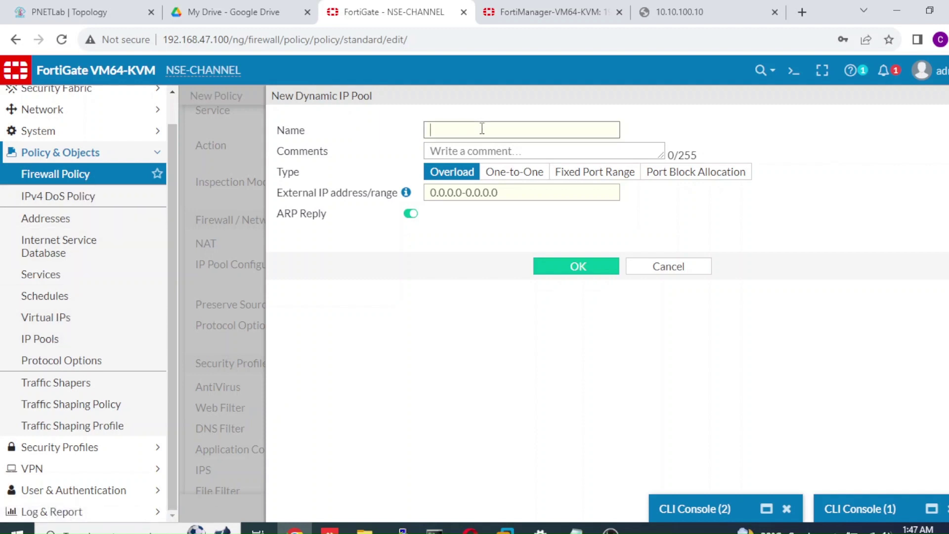
pyautogui.write('snat1')
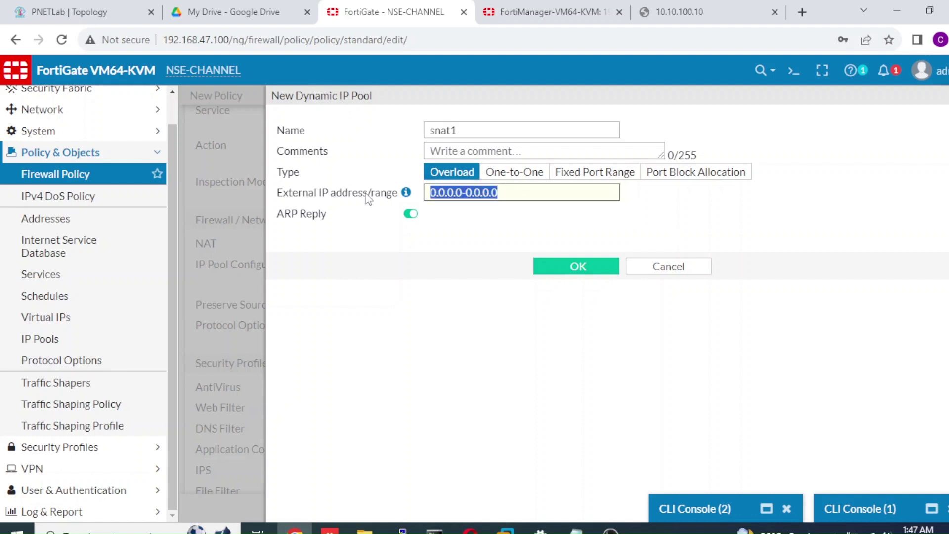
pyautogui.moveTo(511, 191); pyautogui.dragTo(324, 193)
pyautogui.write('192.167.47')
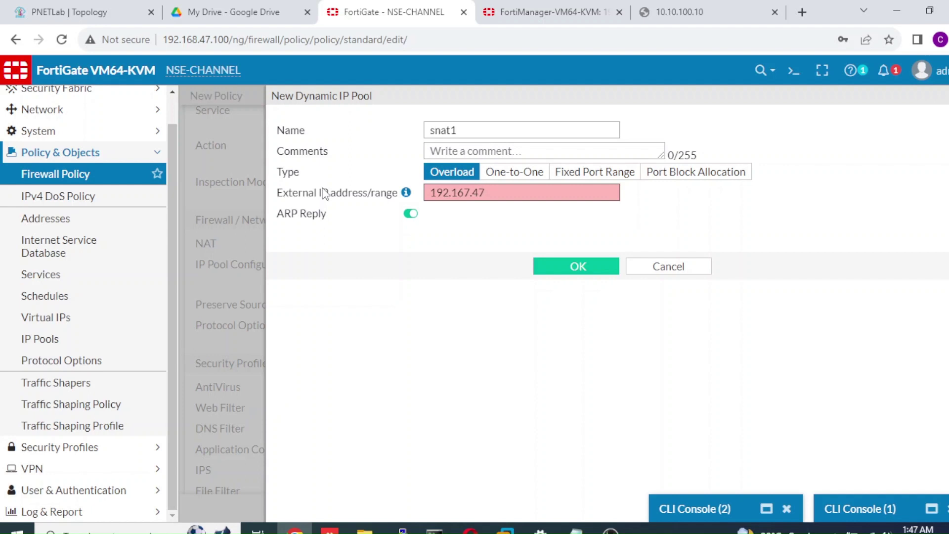
pyautogui.write('.50-192.168.47.50')
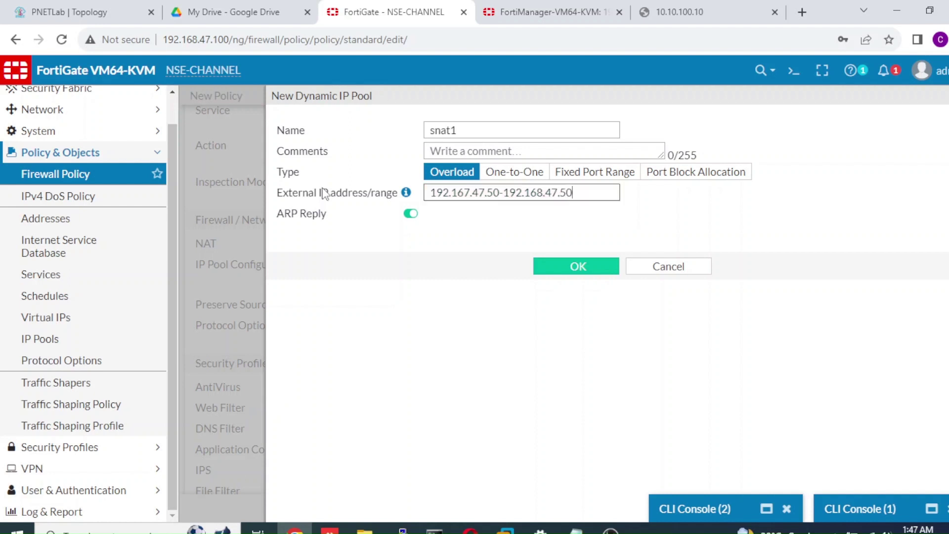
pyautogui.click(577, 271)
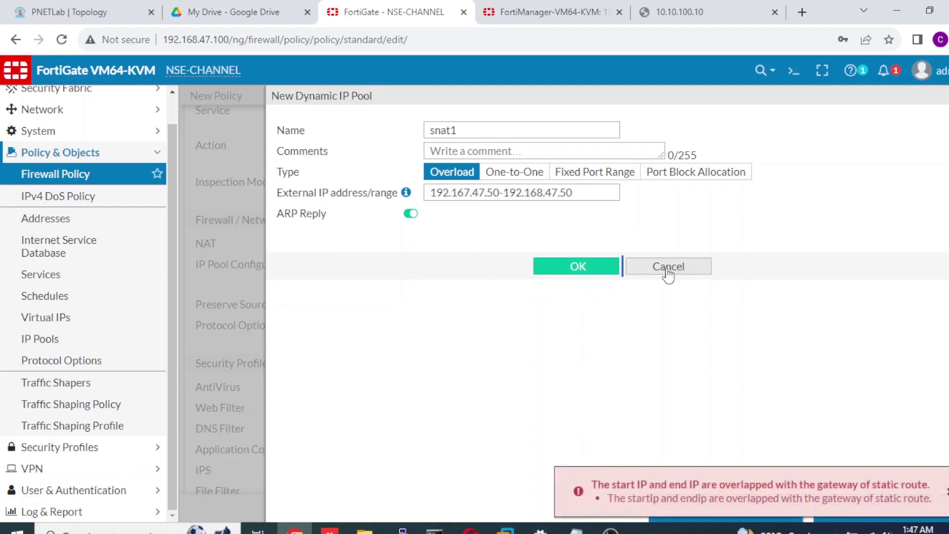
# Edit the snat1 range end and retry saving, then abandon it and open the IP Pools list
pyautogui.click(587, 193)
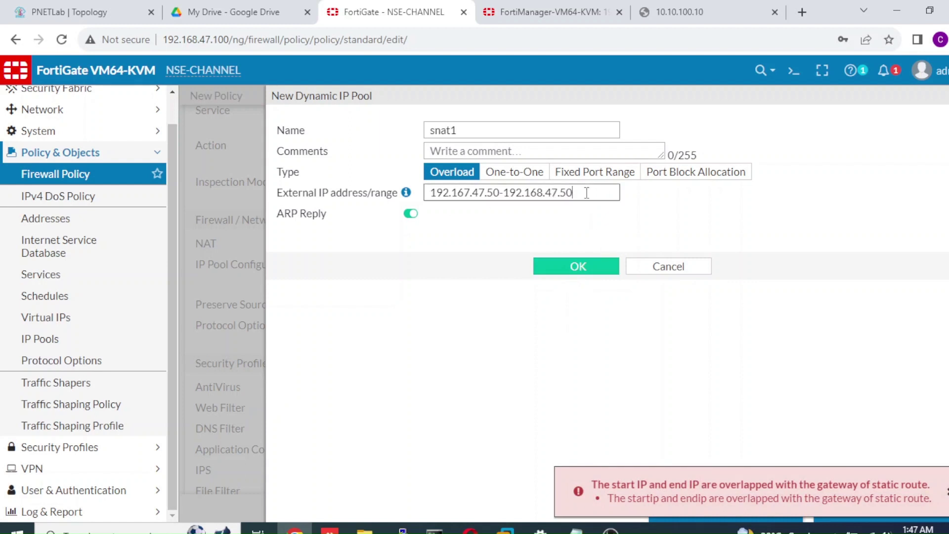
pyautogui.press('BackSpace')
pyautogui.press('BackSpace')
pyautogui.write('120')
pyautogui.click(501, 193)
pyautogui.press('BackSpace')
pyautogui.press('BackSpace')
pyautogui.write('120')
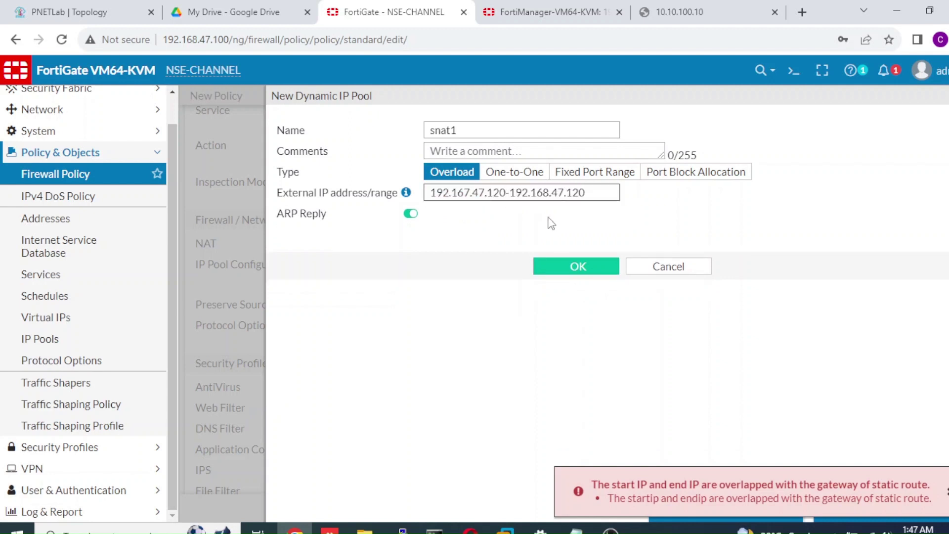
pyautogui.click(564, 270)
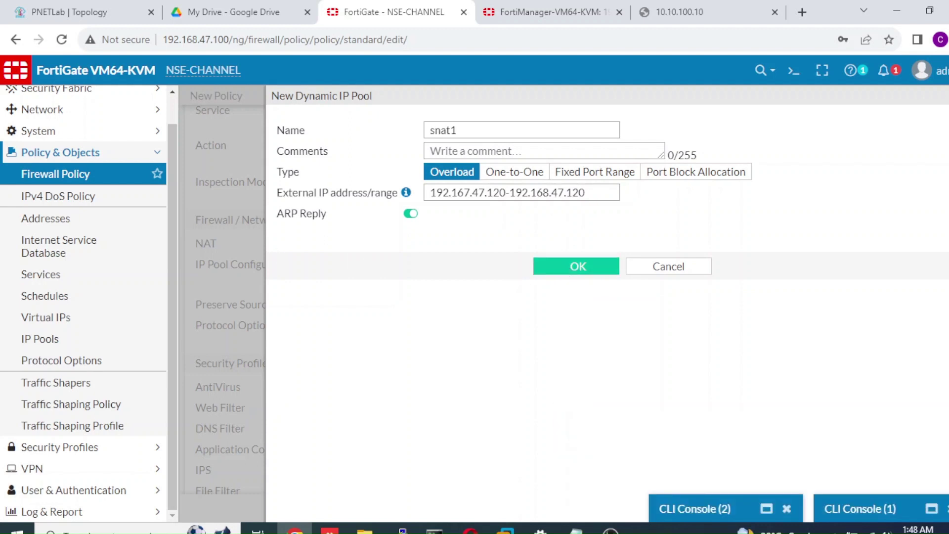
pyautogui.press('Escape')
pyautogui.click(65, 344)
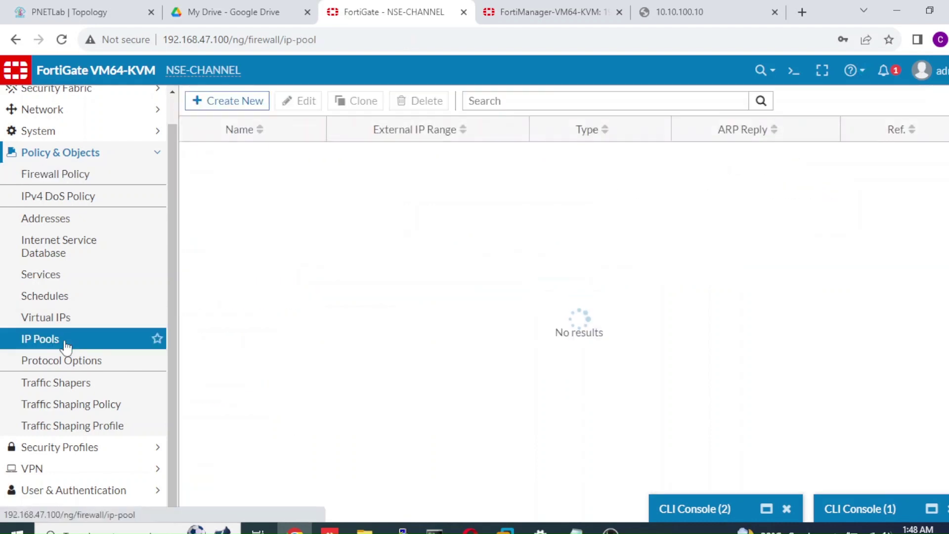
# Create IP pool SNAT-SERVER with range 192.168.47.120-192.168.47.120, then return to the policy list
pyautogui.click(239, 103)
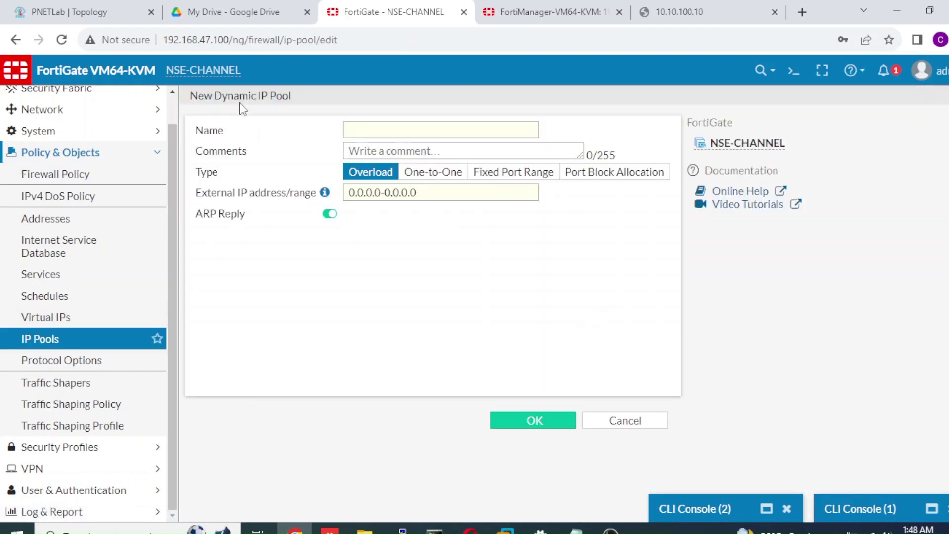
pyautogui.click(372, 130)
pyautogui.write('S')
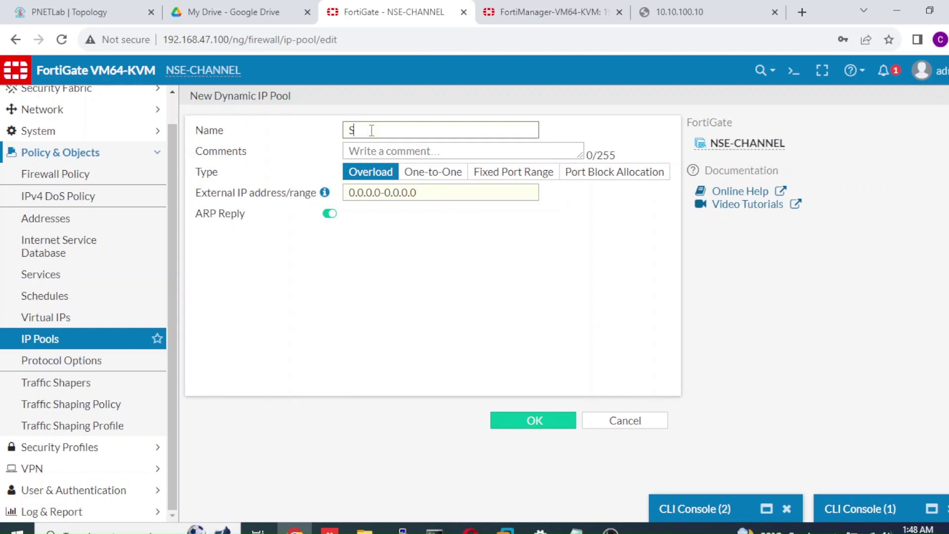
pyautogui.write('NAT-SERVER')
pyautogui.click(418, 193)
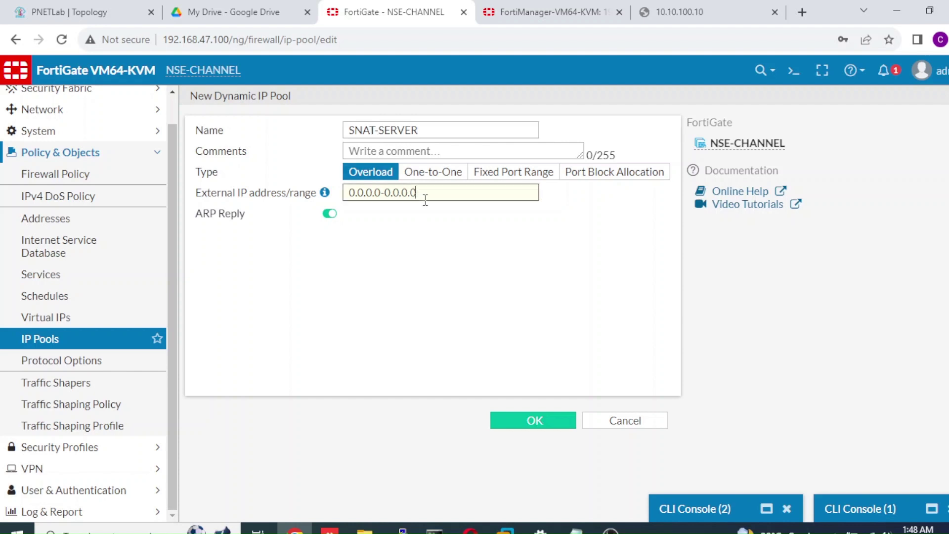
pyautogui.hotkey('ctrl', 'a')
pyautogui.write('19')
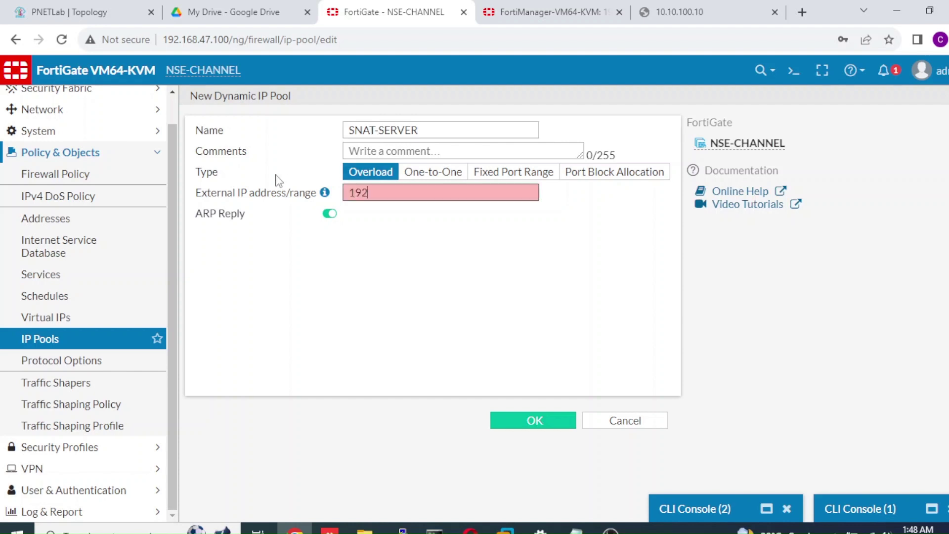
pyautogui.write('2.168.47.120-192.167.')
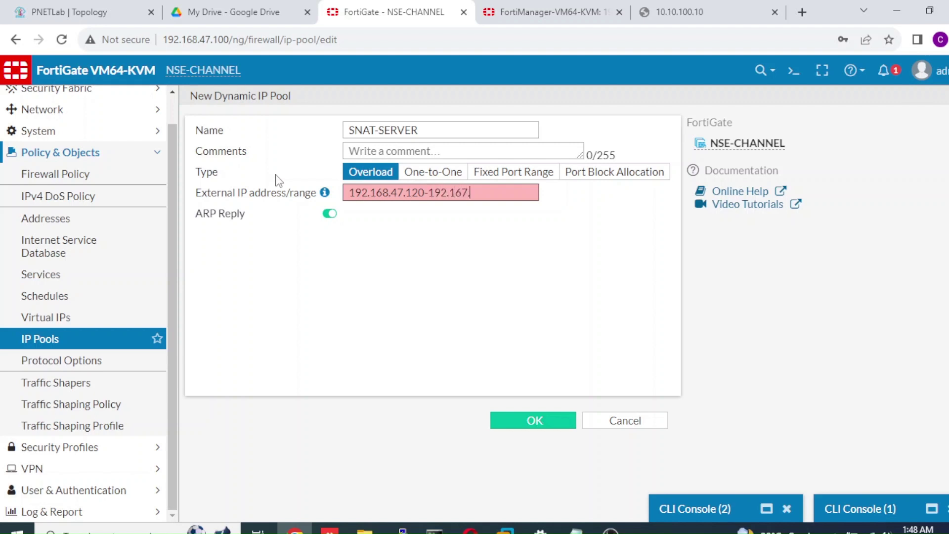
pyautogui.write('47.120')
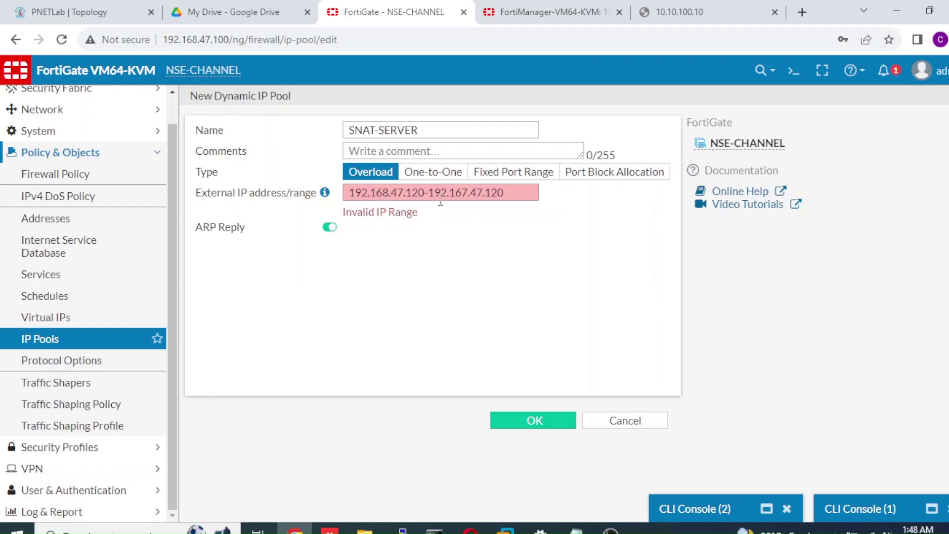
pyautogui.click(467, 193)
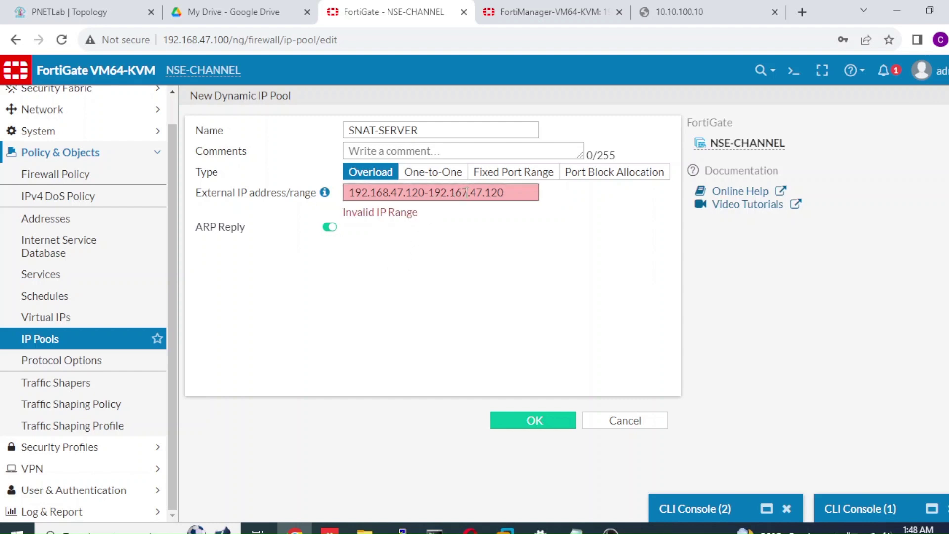
pyautogui.press('BackSpace')
pyautogui.write('8')
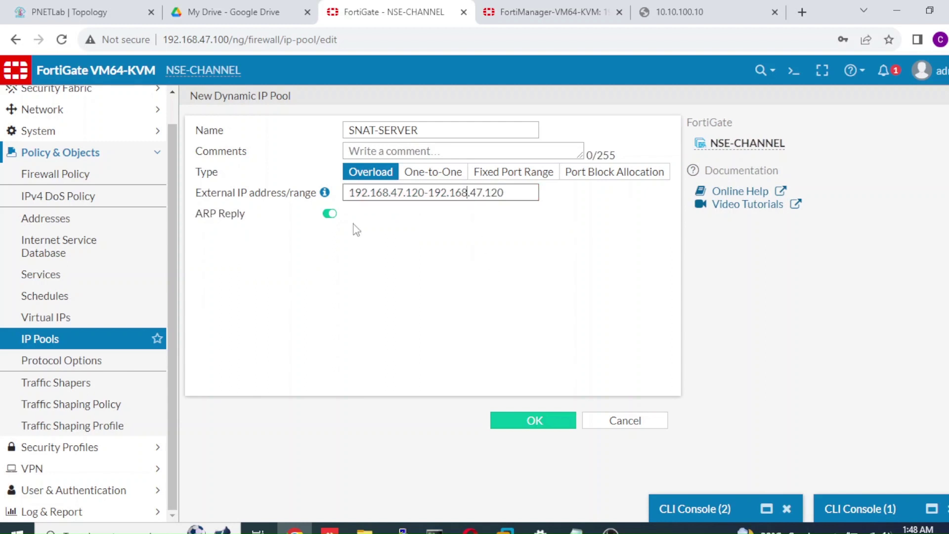
pyautogui.click(542, 422)
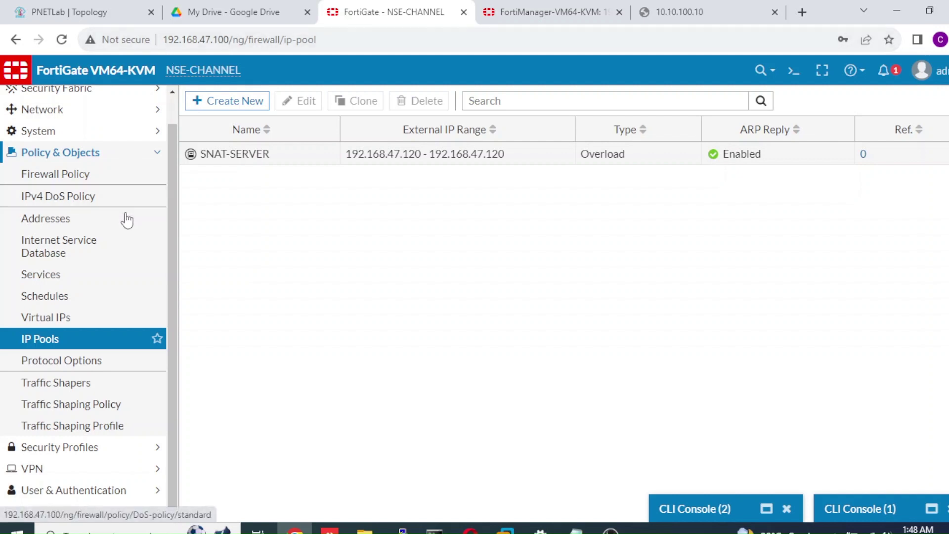
pyautogui.click(111, 184)
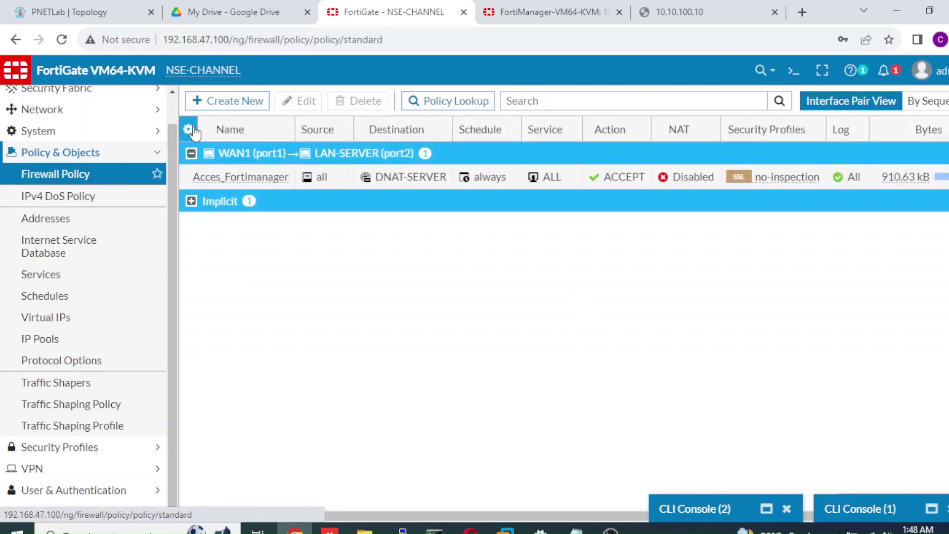
# Create policy Server-To iNET with incoming WAN1 (port1) and outgoing LAN-SERVER (port2)
pyautogui.click(232, 104)
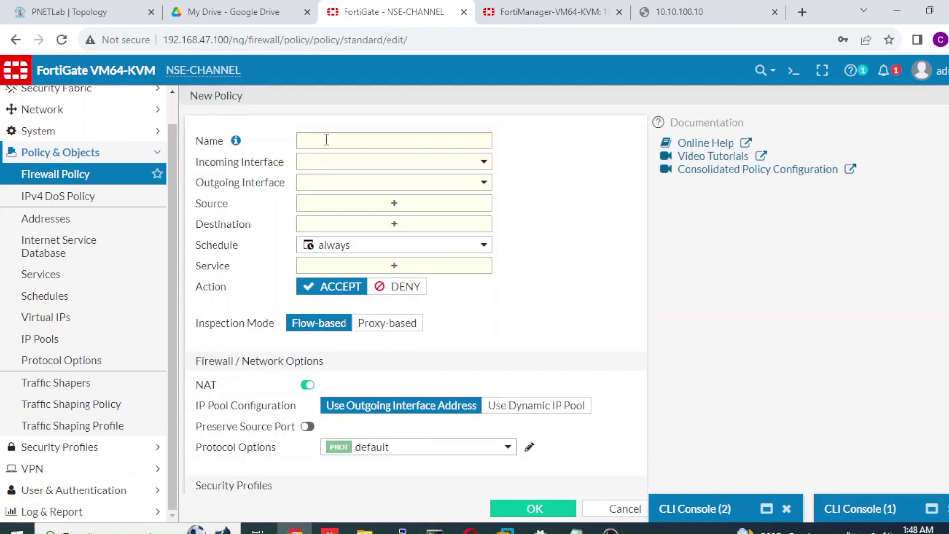
pyautogui.click(327, 140)
pyautogui.write('Ti')
pyautogui.press('BackSpace')
pyautogui.press('BackSpace')
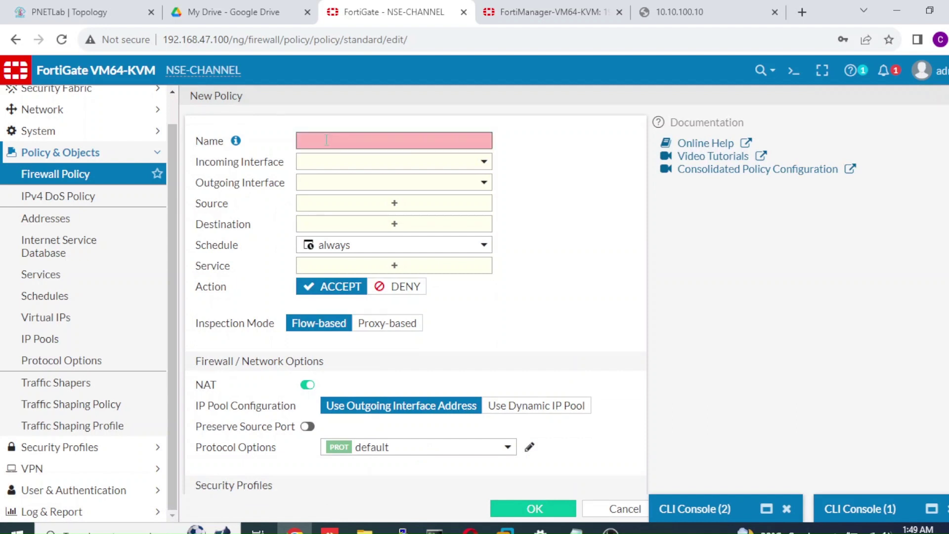
pyautogui.write('Server')
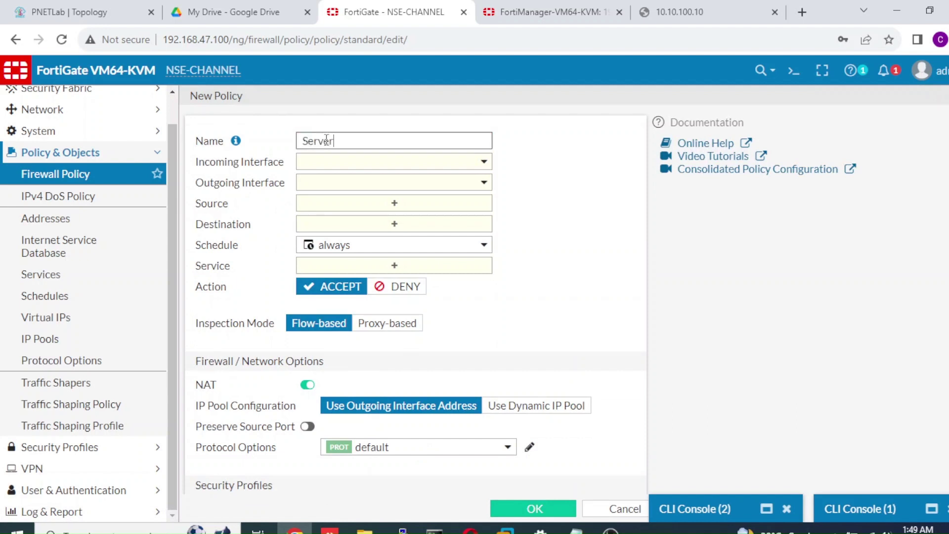
pyautogui.write('-To iNET')
pyautogui.click(348, 165)
pyautogui.click(349, 201)
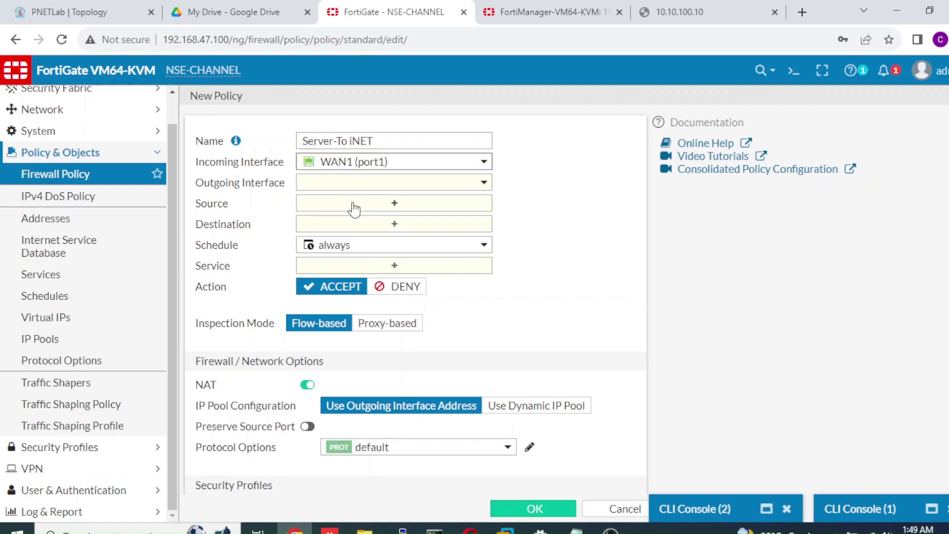
pyautogui.click(361, 202)
pyautogui.click(370, 193)
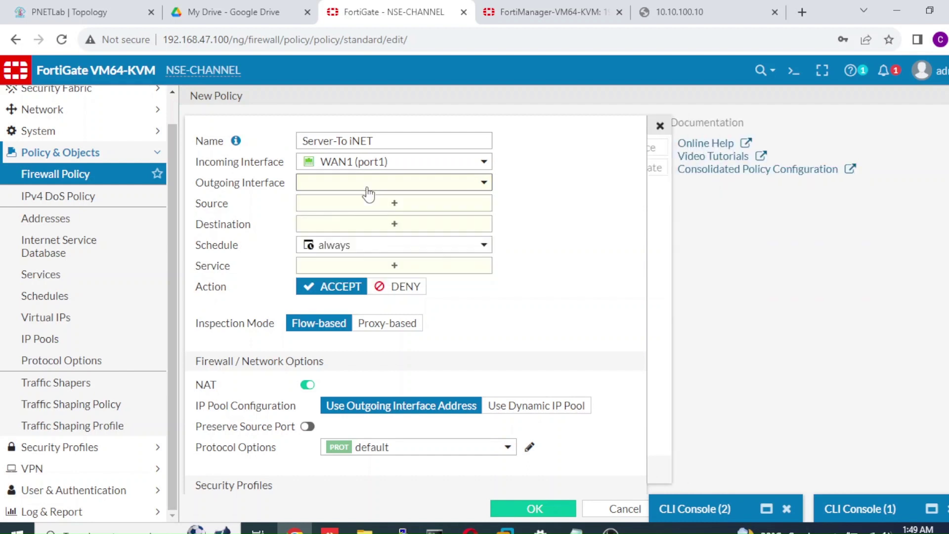
pyautogui.click(476, 186)
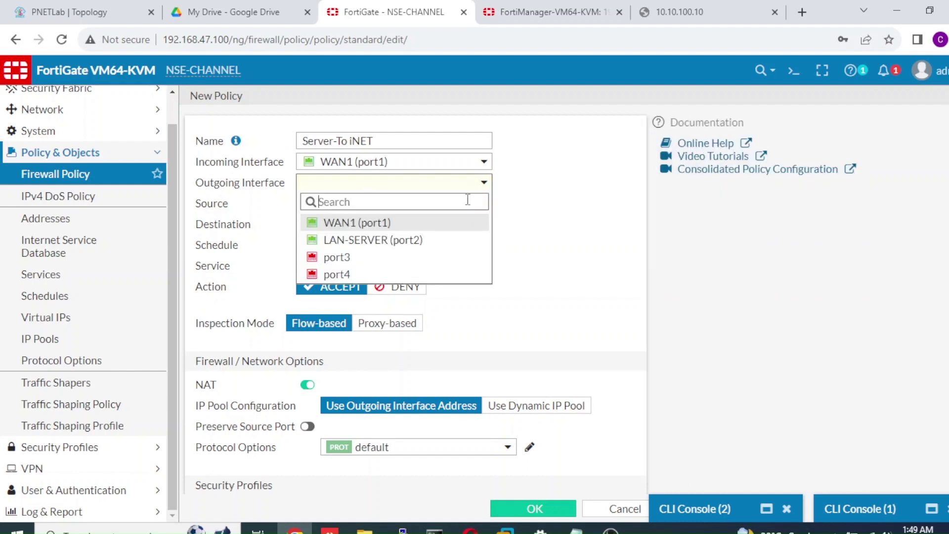
pyautogui.click(436, 242)
# Set the policy's source to all, destination to all and service to ALL
pyautogui.click(444, 207)
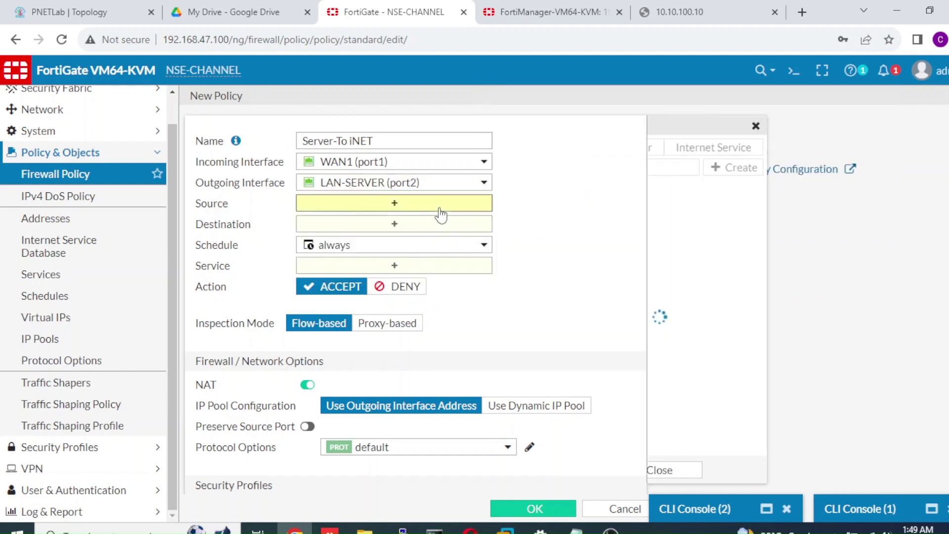
pyautogui.click(699, 210)
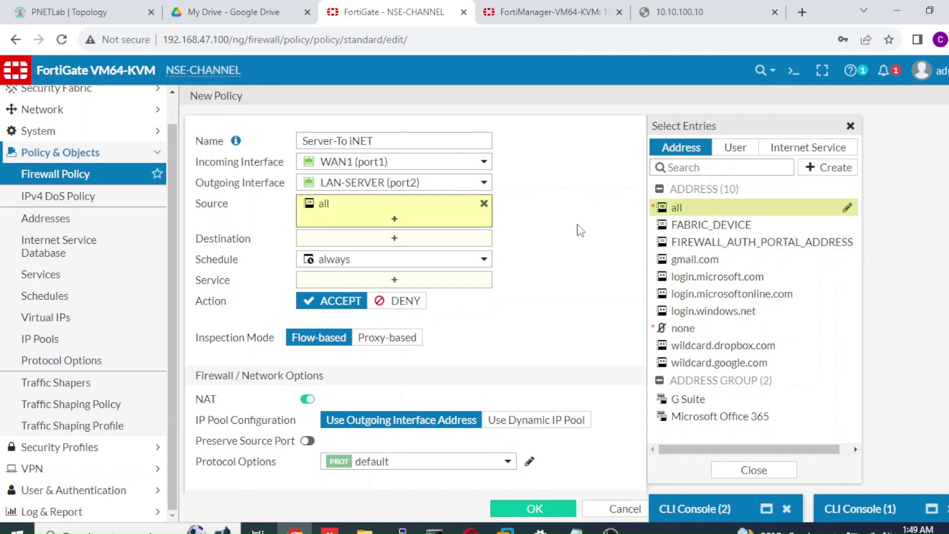
pyautogui.click(484, 244)
pyautogui.click(680, 210)
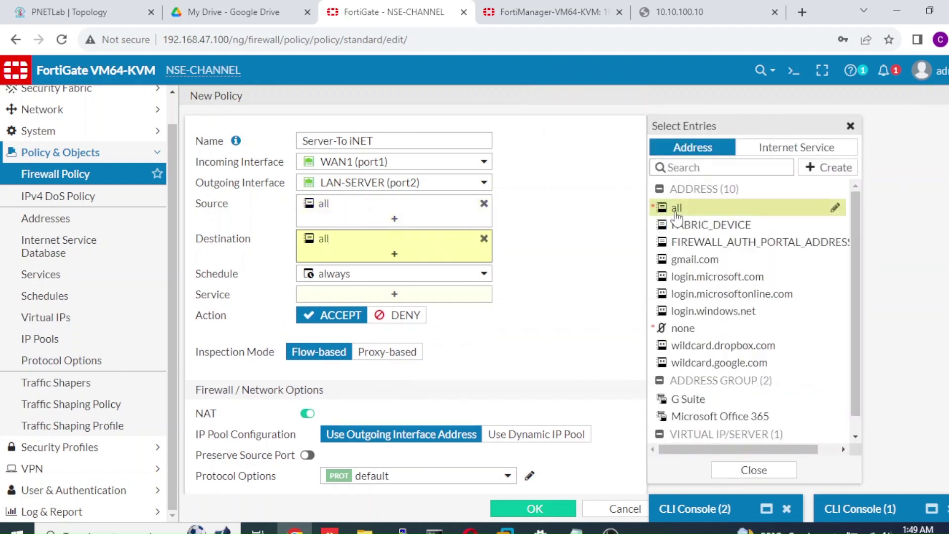
pyautogui.click(445, 297)
pyautogui.click(681, 204)
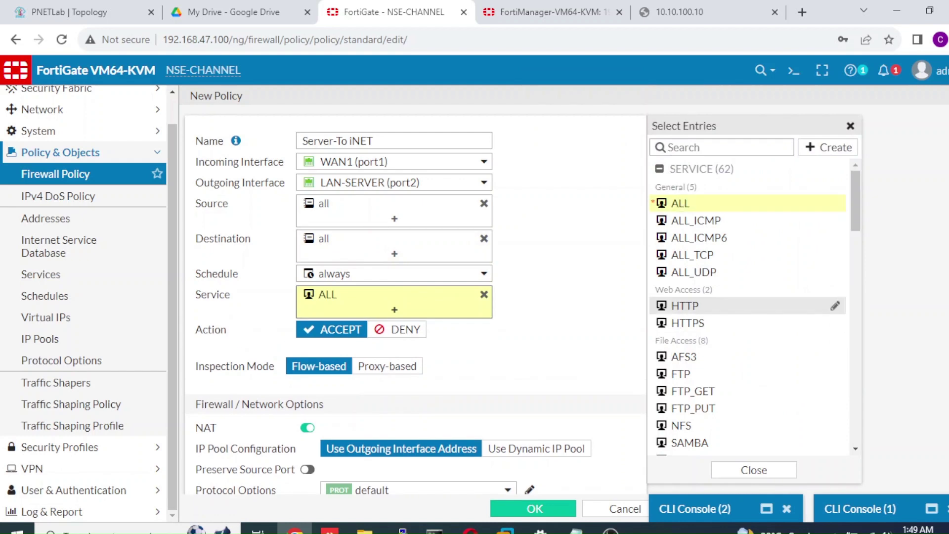
pyautogui.scroll(-4, 769, 282)
pyautogui.click(589, 237)
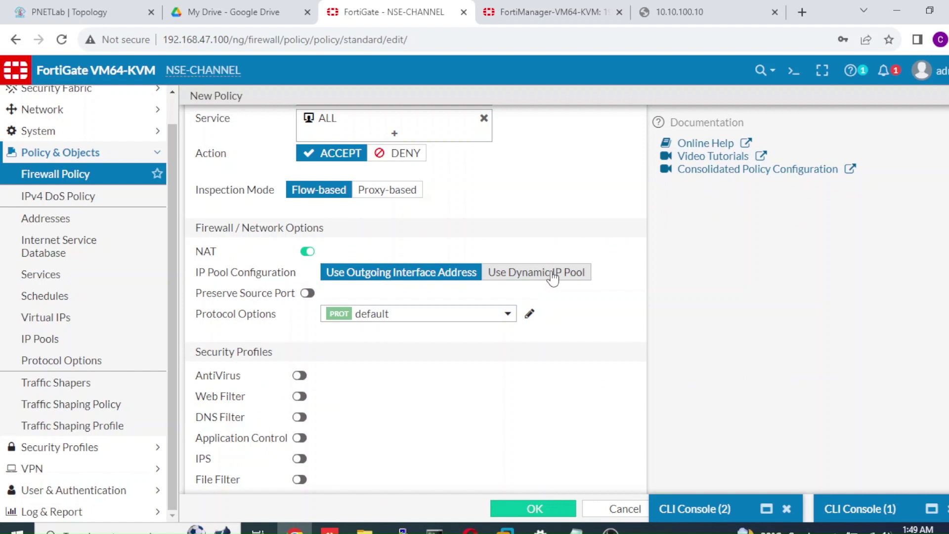
# NAT Server-To iNET through the SNAT-SERVER pool, log all sessions, and save it
pyautogui.click(560, 276)
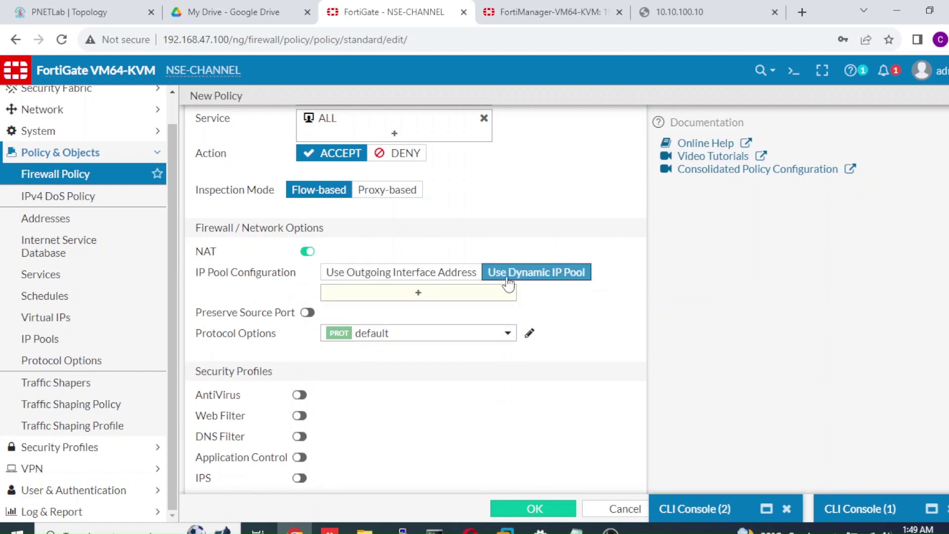
pyautogui.click(489, 296)
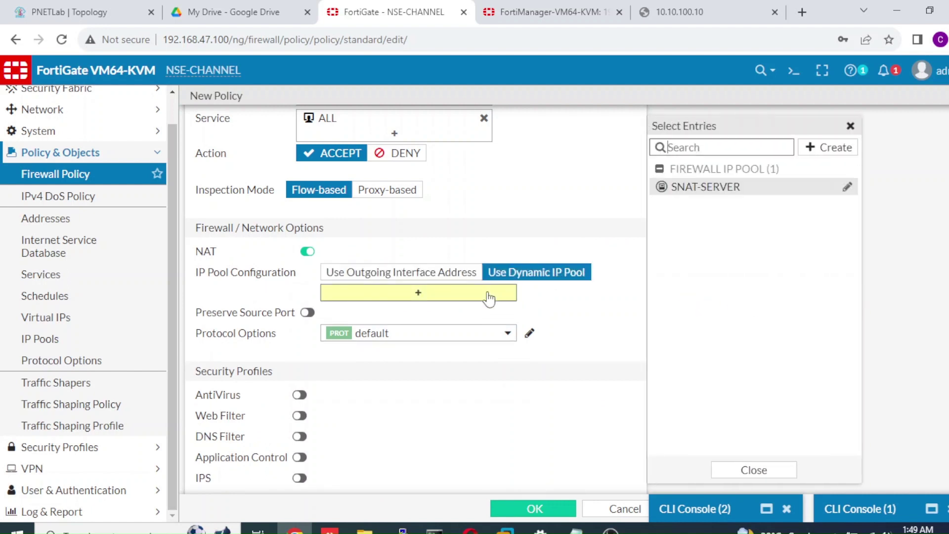
pyautogui.click(725, 194)
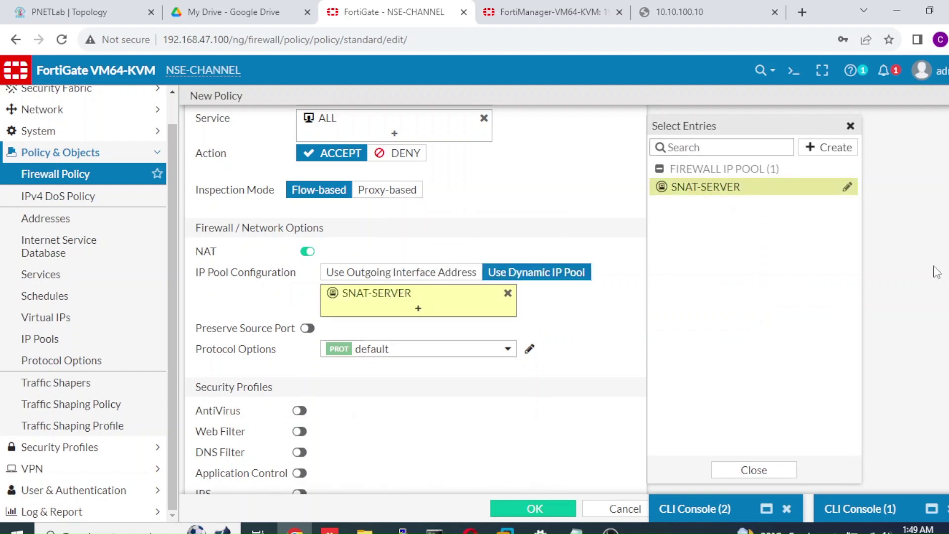
pyautogui.scroll(-5, 554, 381)
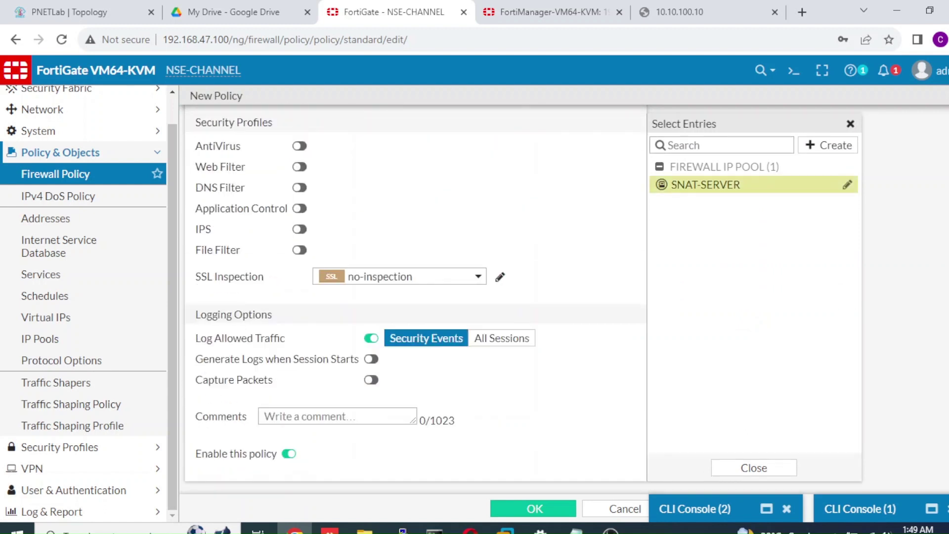
pyautogui.click(517, 346)
pyautogui.click(532, 508)
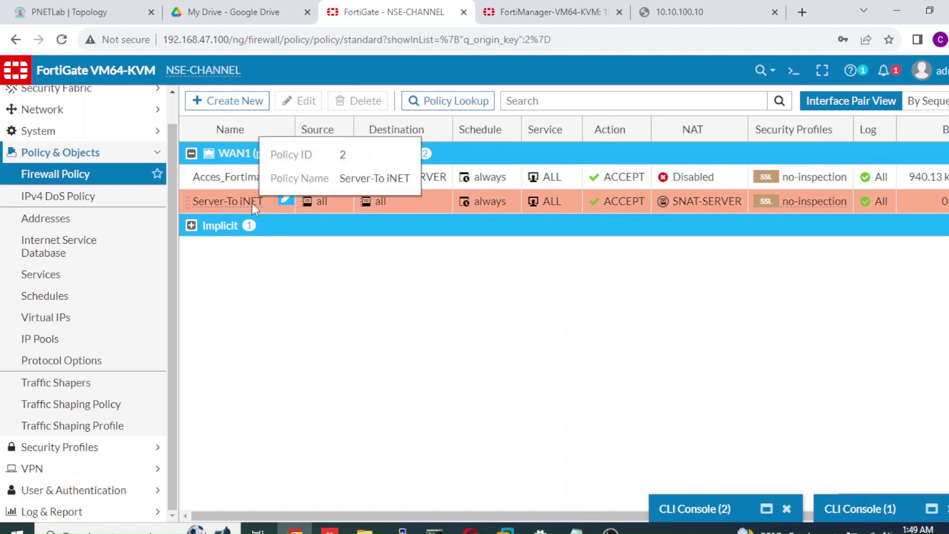
# Rerun execute ping 8.8.8.8 from the FortiManager CLI console
pyautogui.click(587, 14)
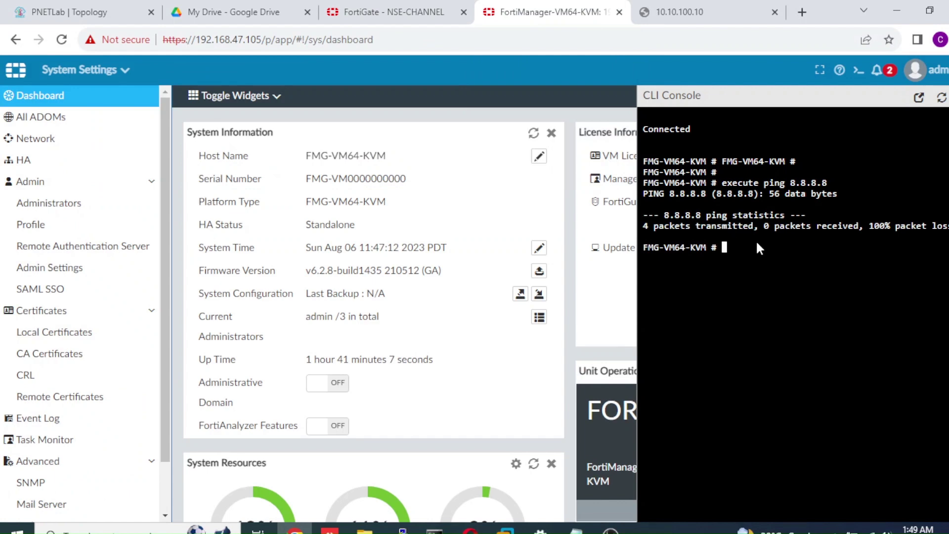
pyautogui.press('Up')
pyautogui.press('Return')
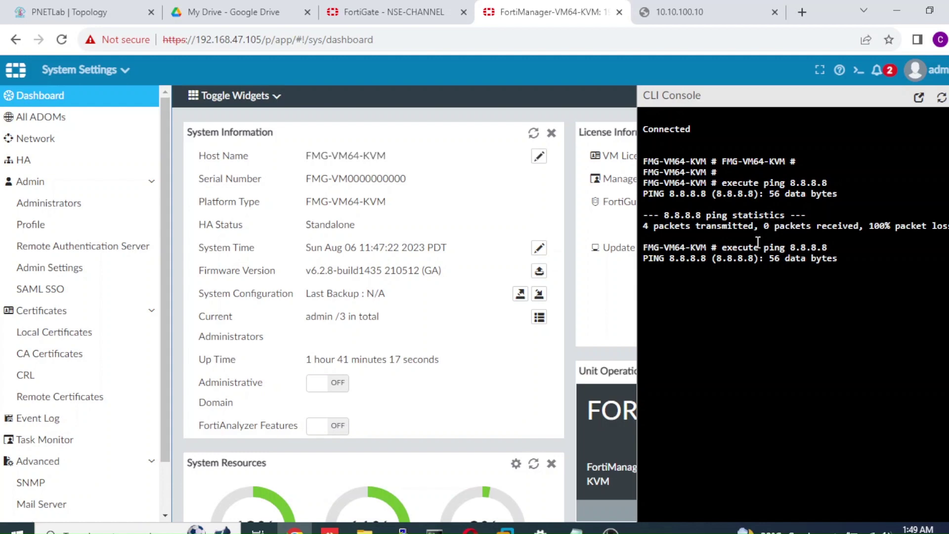
pyautogui.click(403, 12)
# Edit Server-To iNET to use incoming LAN-SERVER (port2) and outgoing WAN1 (port1), and save
pyautogui.click(89, 174)
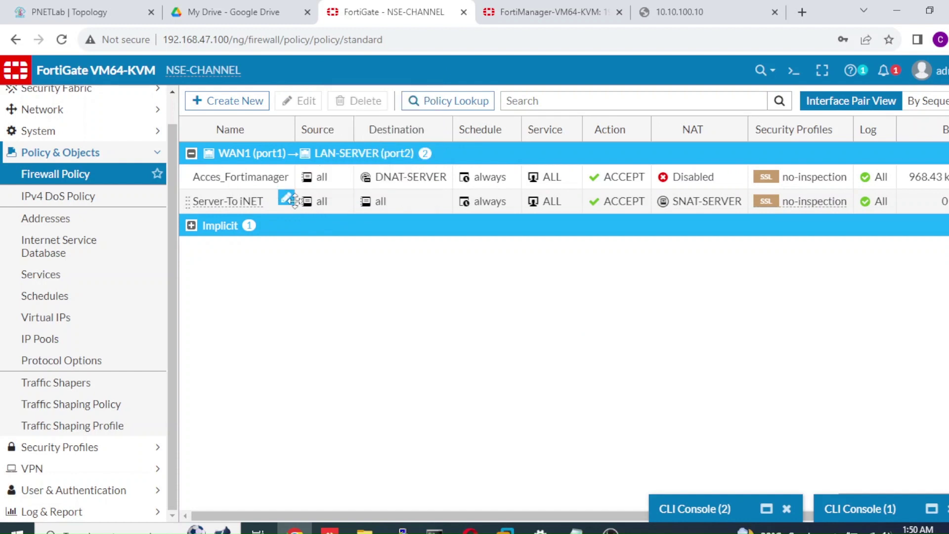
pyautogui.moveTo(262, 200); pyautogui.dragTo(258, 198)
pyautogui.doubleClick(258, 200)
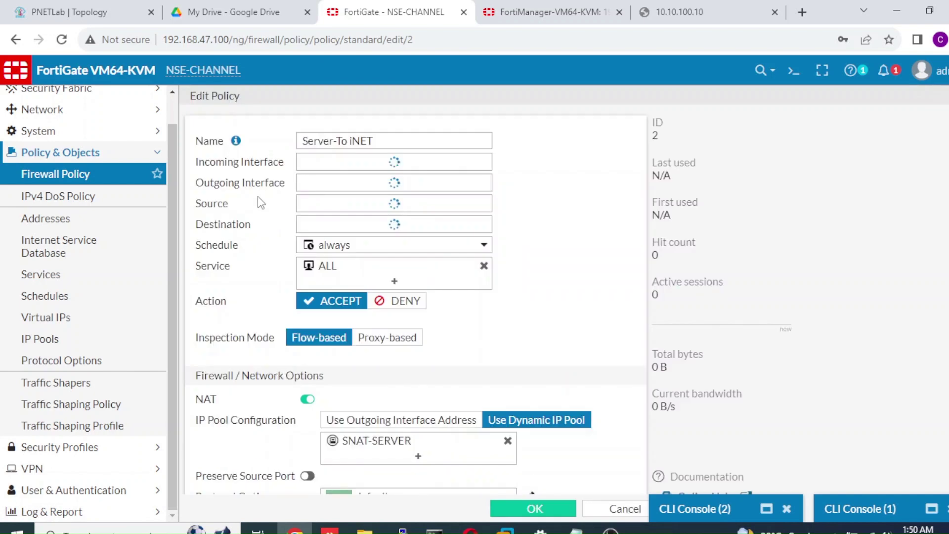
pyautogui.click(422, 161)
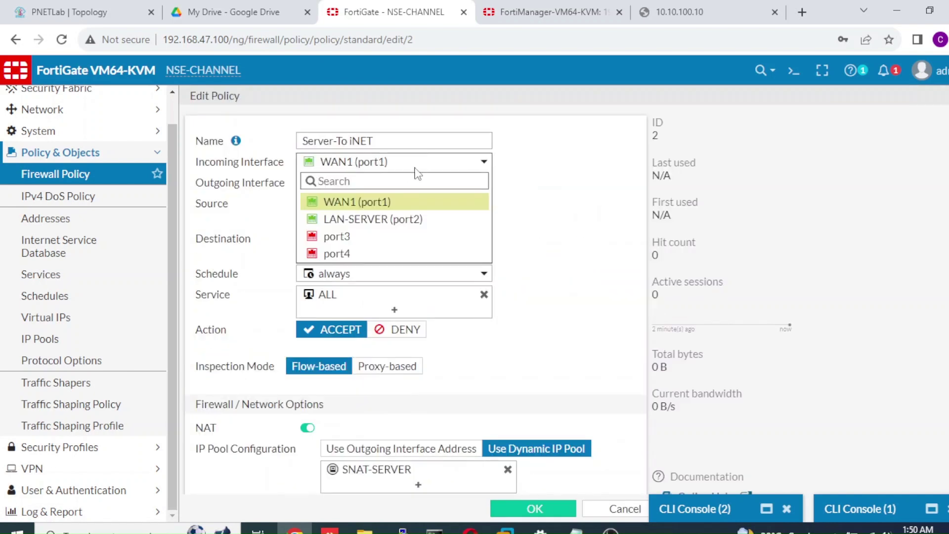
pyautogui.click(403, 219)
pyautogui.click(426, 188)
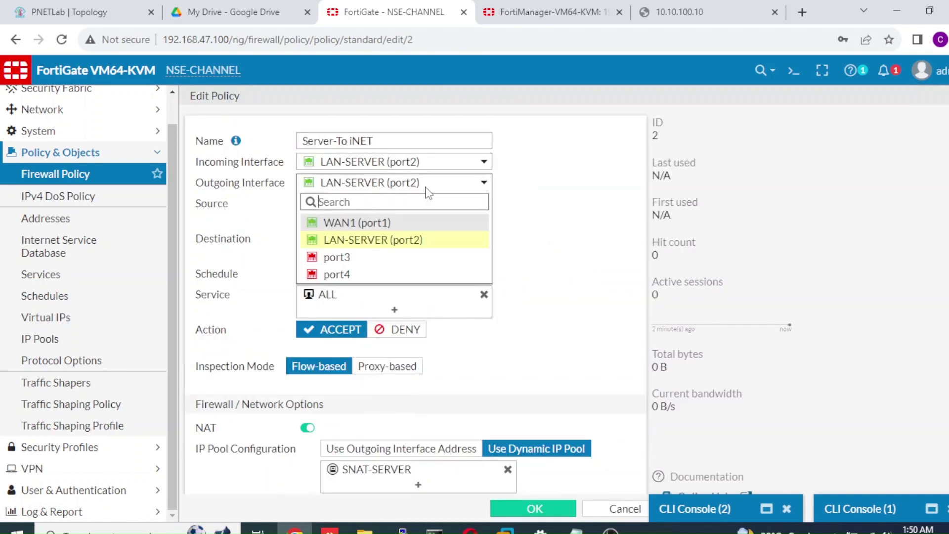
pyautogui.click(408, 221)
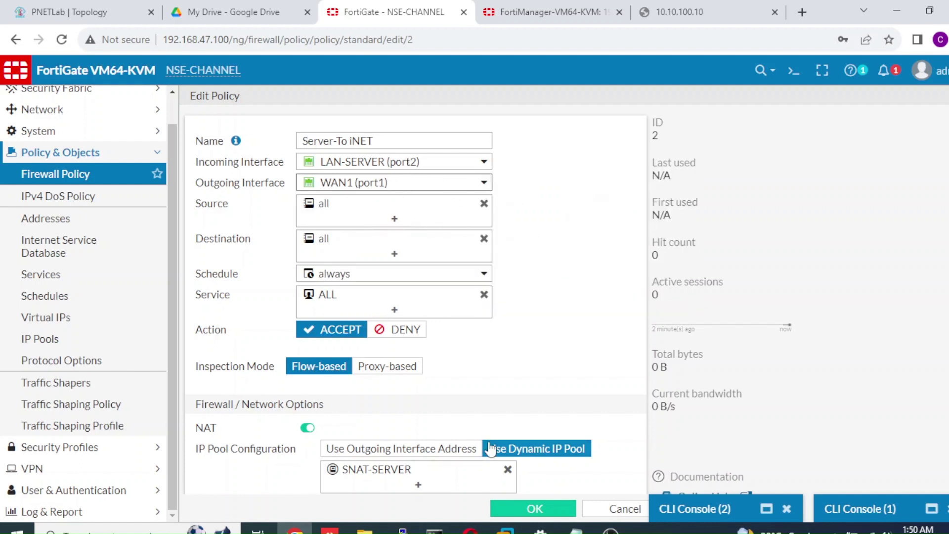
pyautogui.click(537, 510)
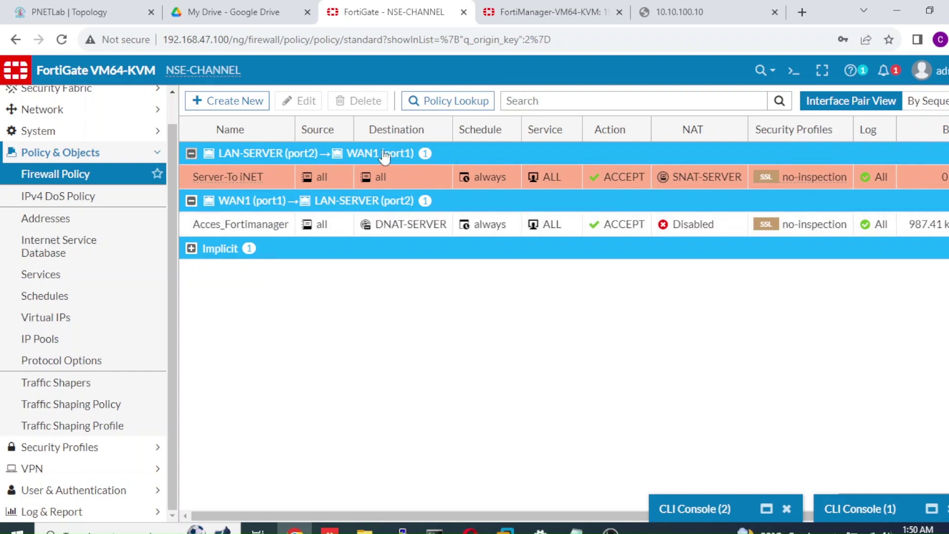
pyautogui.click(566, 15)
# Run execute ping 8.8.8.8 twice from the FortiManager console, getting 0% loss
pyautogui.press('Up')
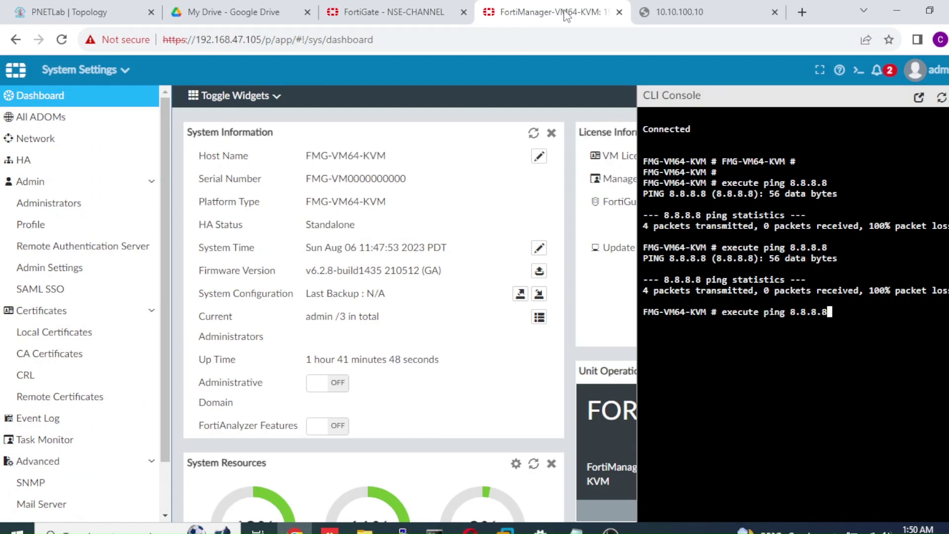
pyautogui.press('Return')
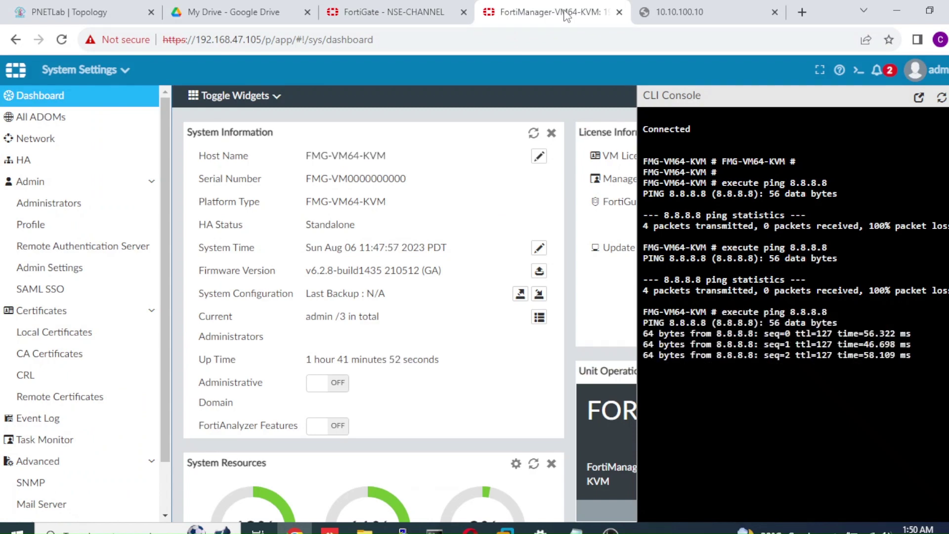
pyautogui.press('Up')
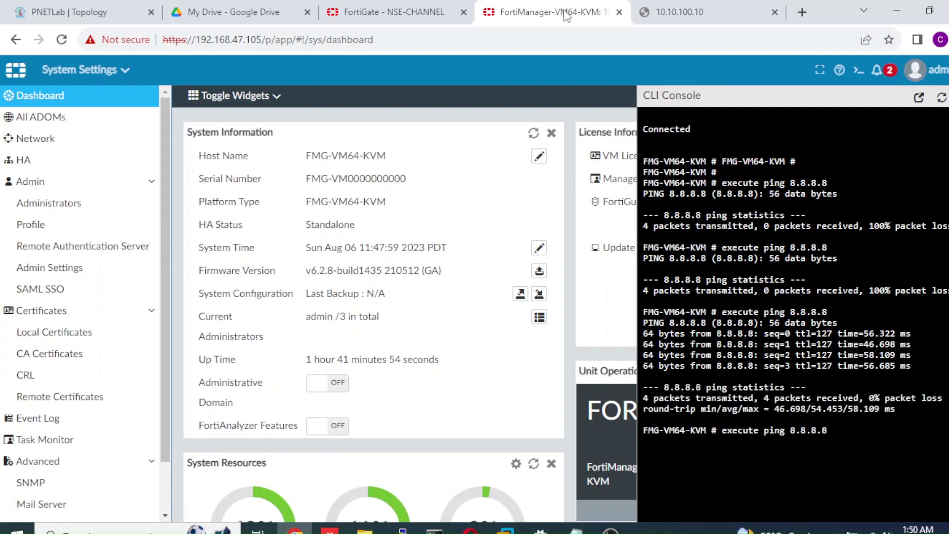
pyautogui.press('Return')
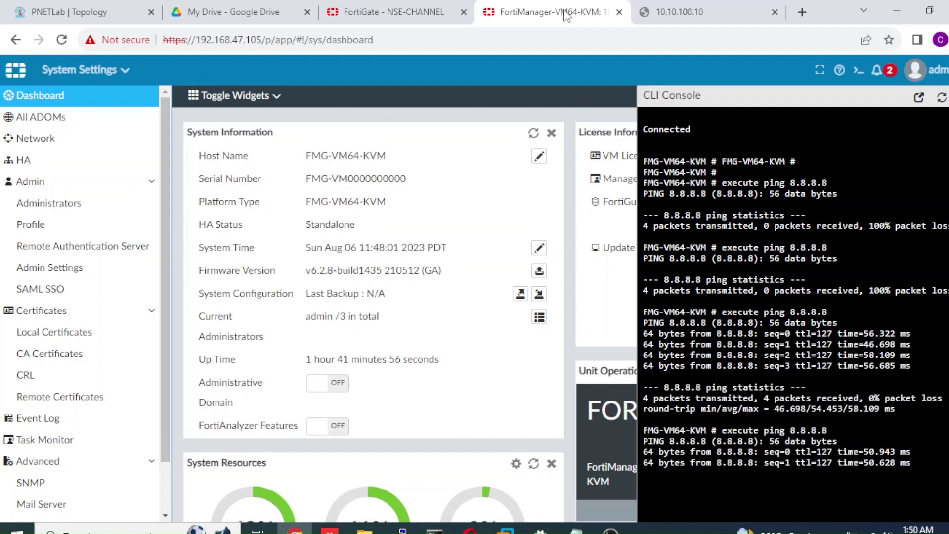
# Reopen Server-To iNET, toggle NAT to outgoing interface address and back to SNAT-SERVER, and save
pyautogui.click(394, 12)
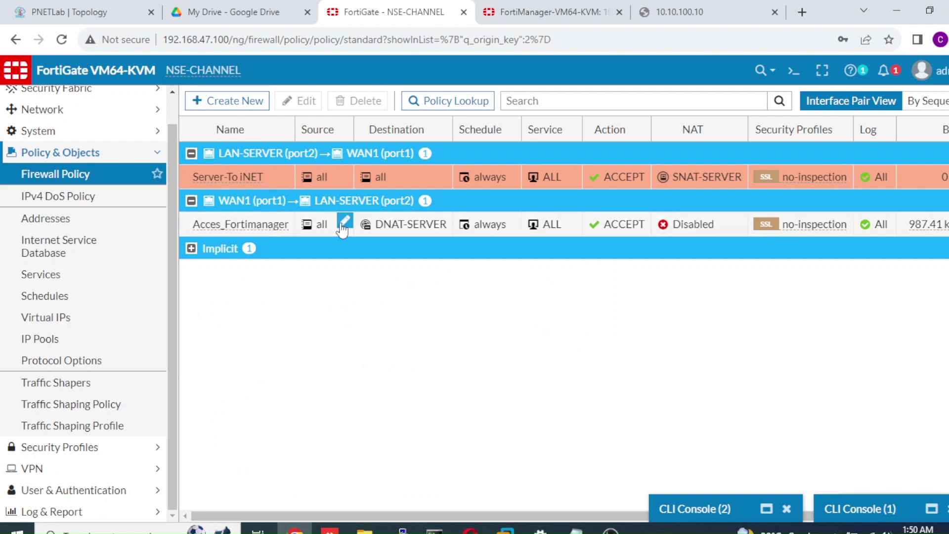
pyautogui.click(280, 180)
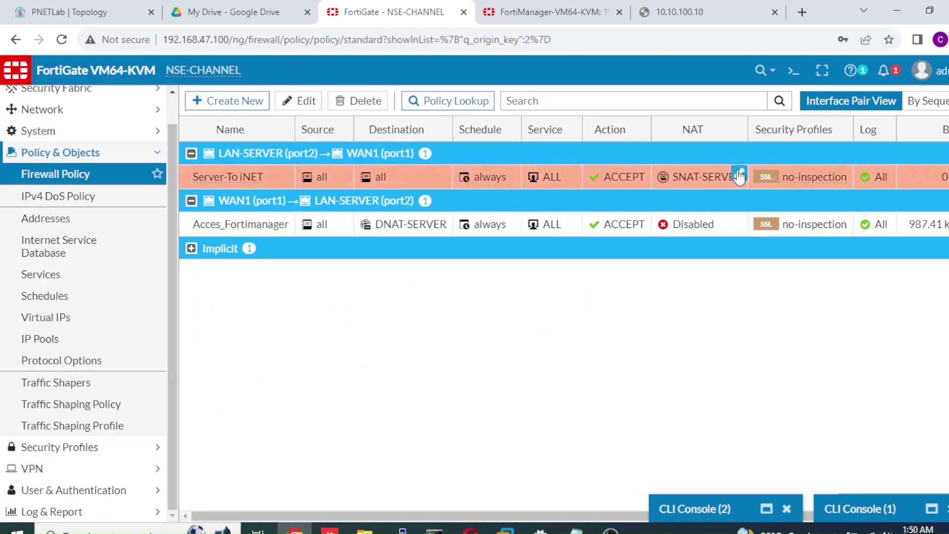
pyautogui.moveTo(722, 176)
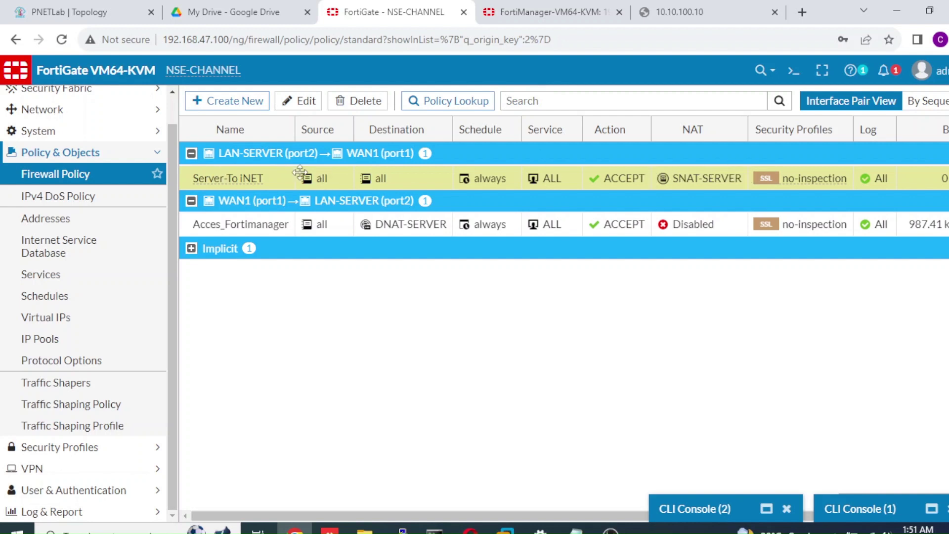
pyautogui.click(55, 174)
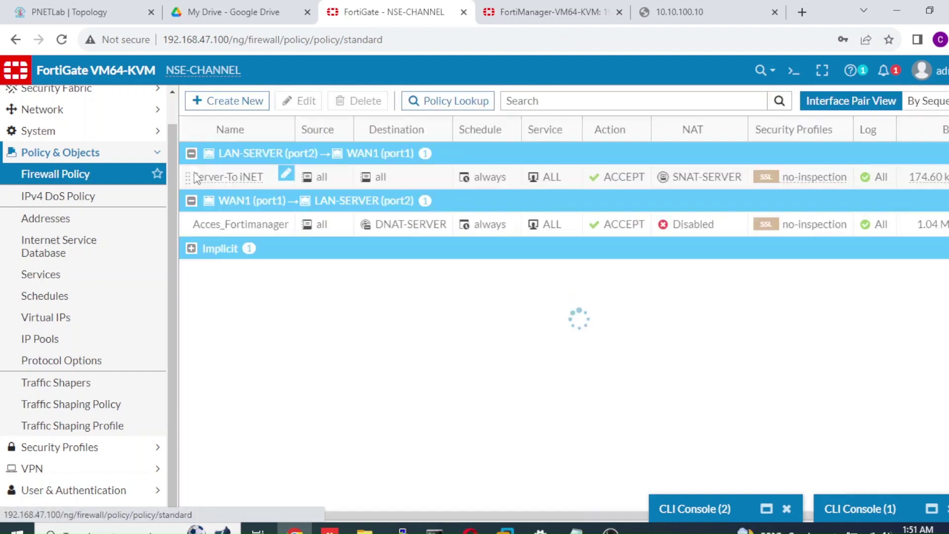
pyautogui.tripleClick(233, 177)
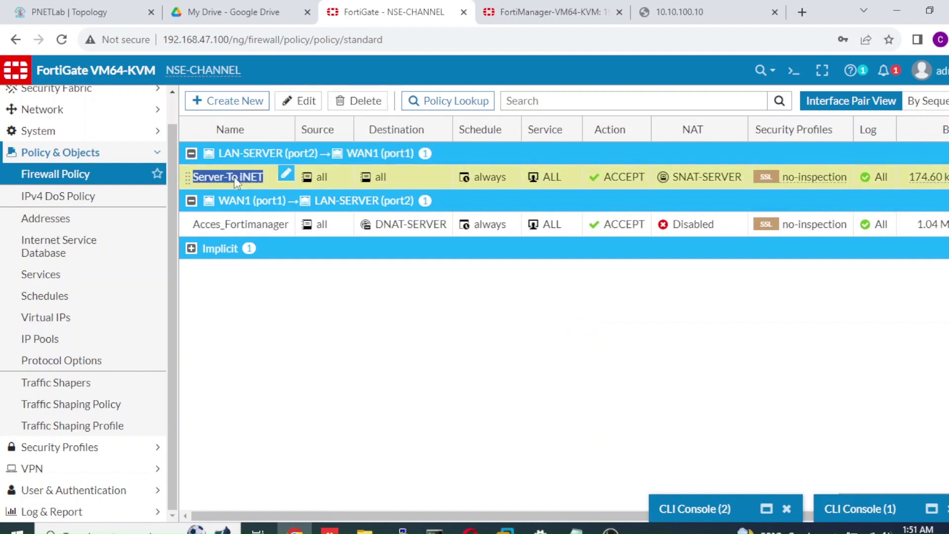
pyautogui.click(296, 101)
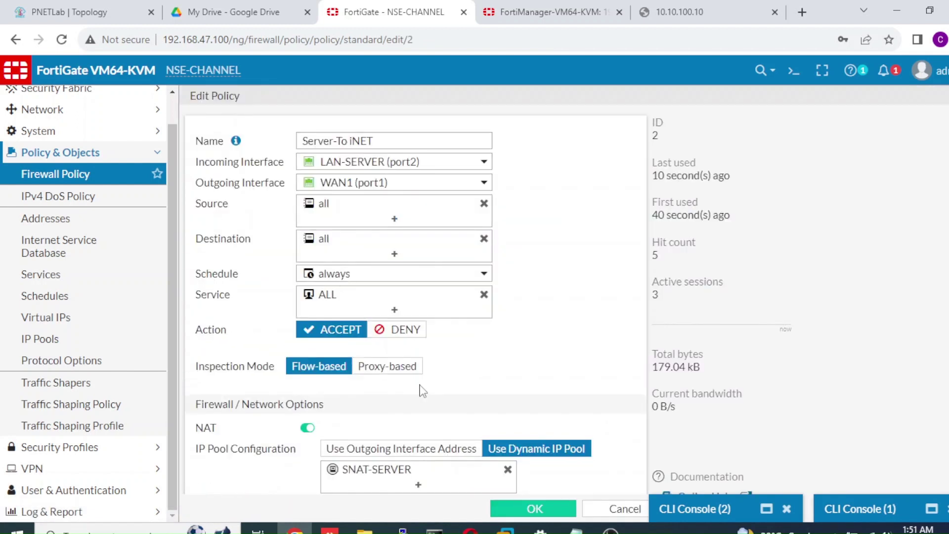
pyautogui.click(408, 458)
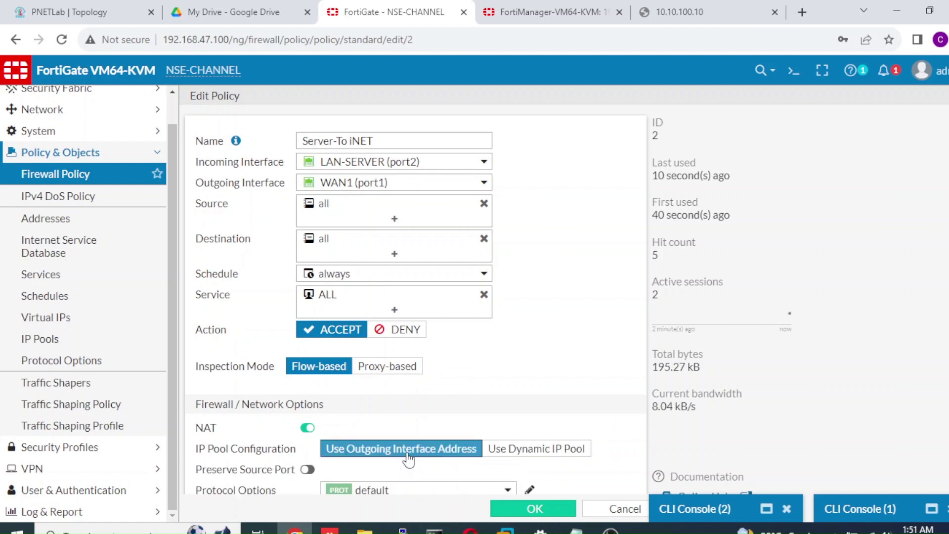
pyautogui.click(511, 449)
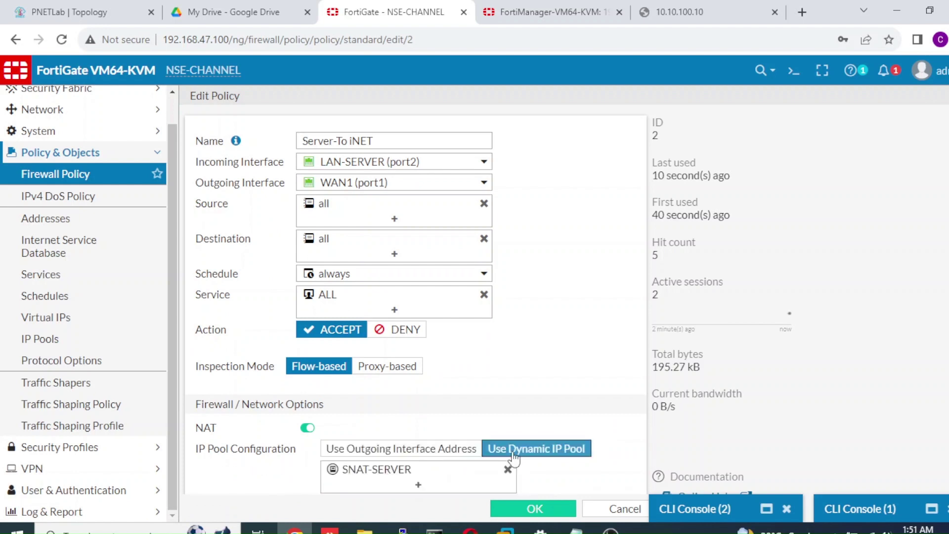
pyautogui.click(525, 511)
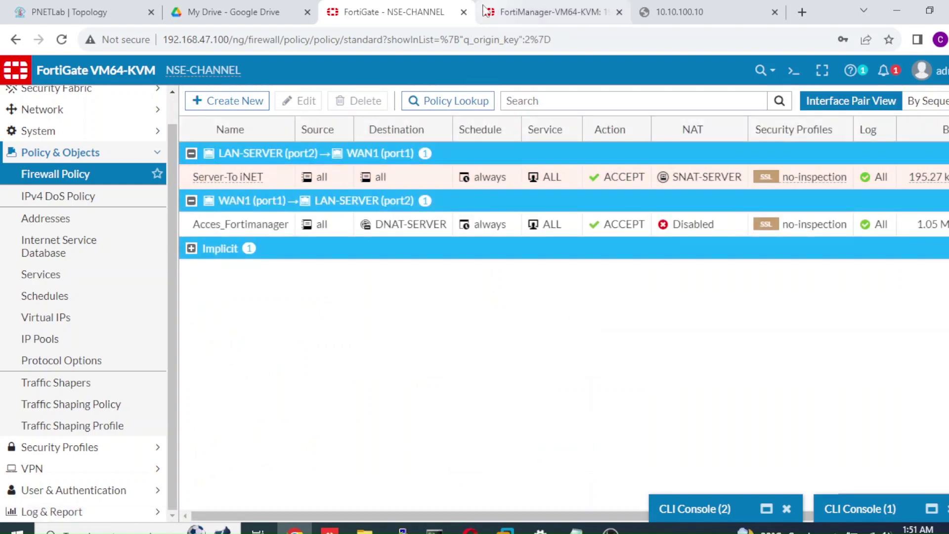
pyautogui.click(532, 16)
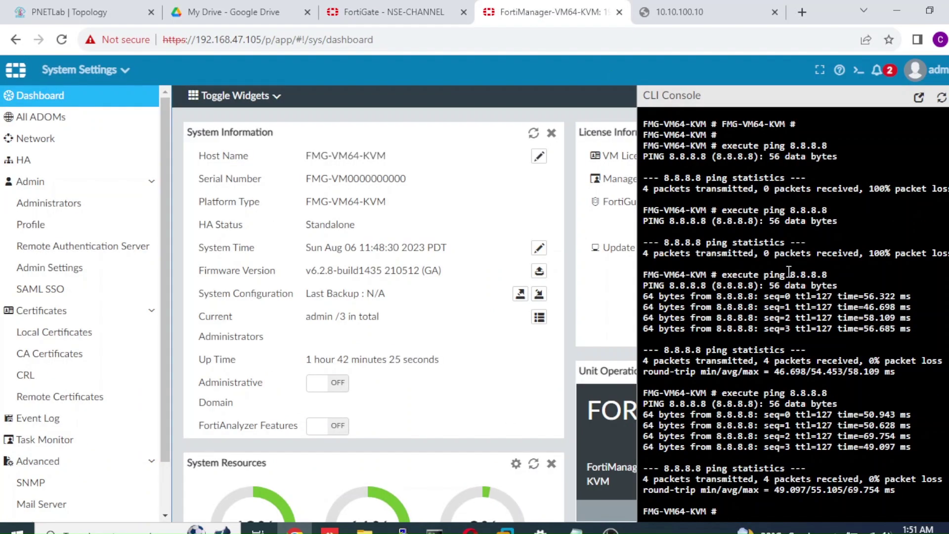
# Run execute ping google.co.id in the FortiManager console and confirm 4 replies with 0% loss
pyautogui.write('ping google.co.')
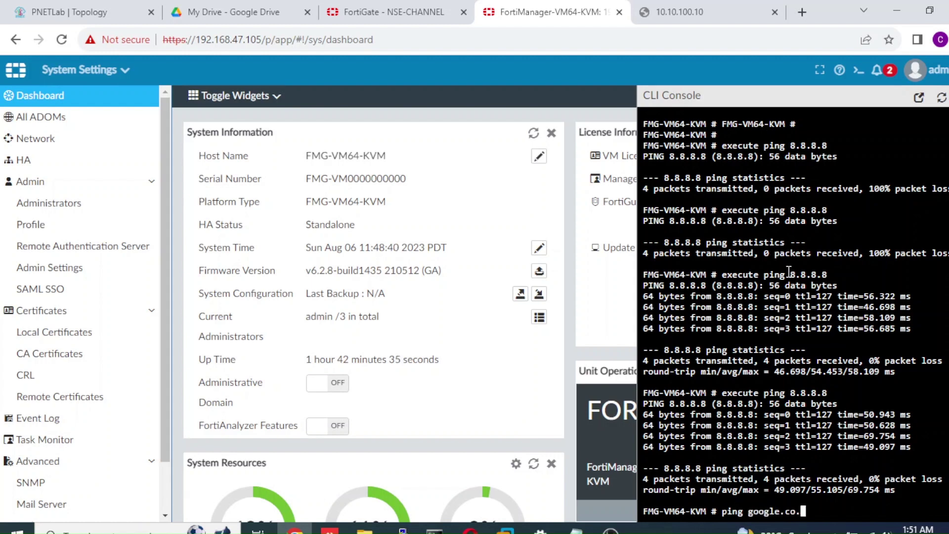
pyautogui.write('id')
pyautogui.press('Return')
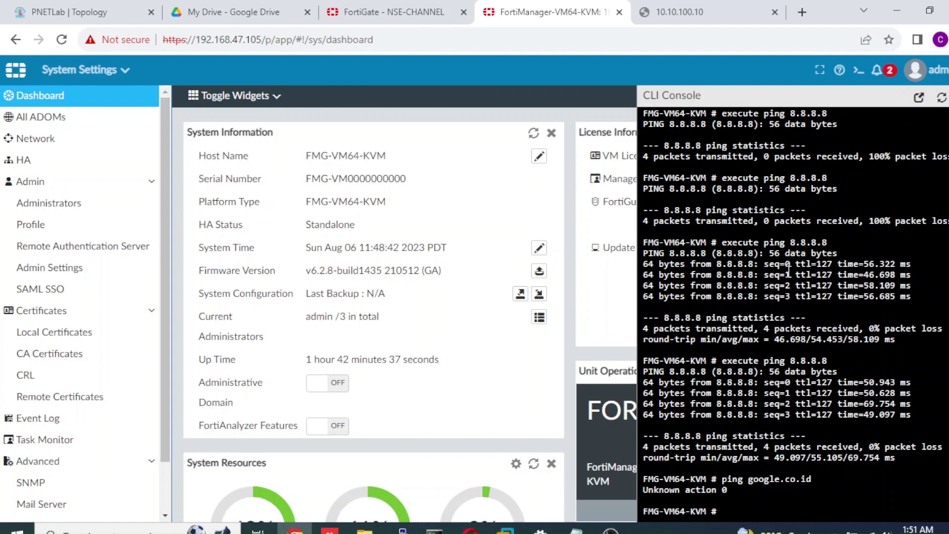
pyautogui.write('execute ping')
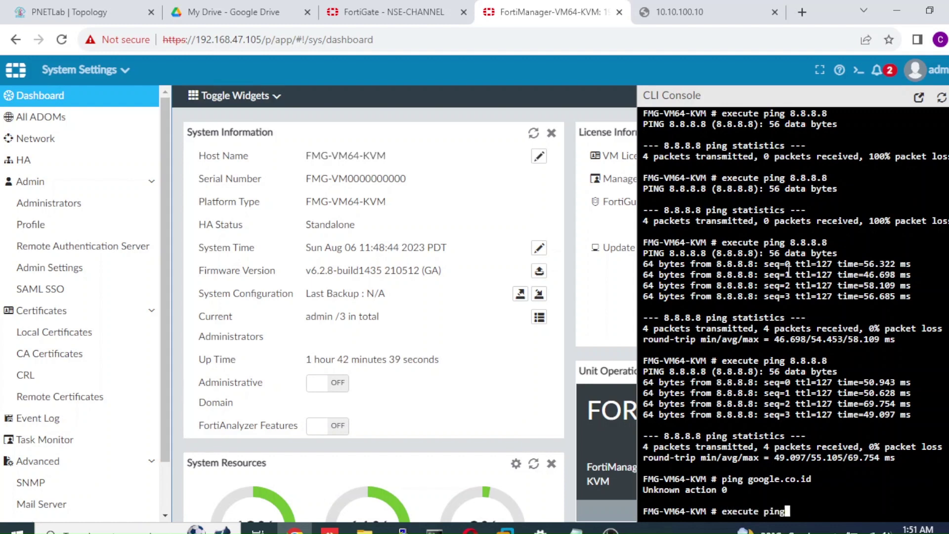
pyautogui.write(' google.co.id')
pyautogui.press('Return')
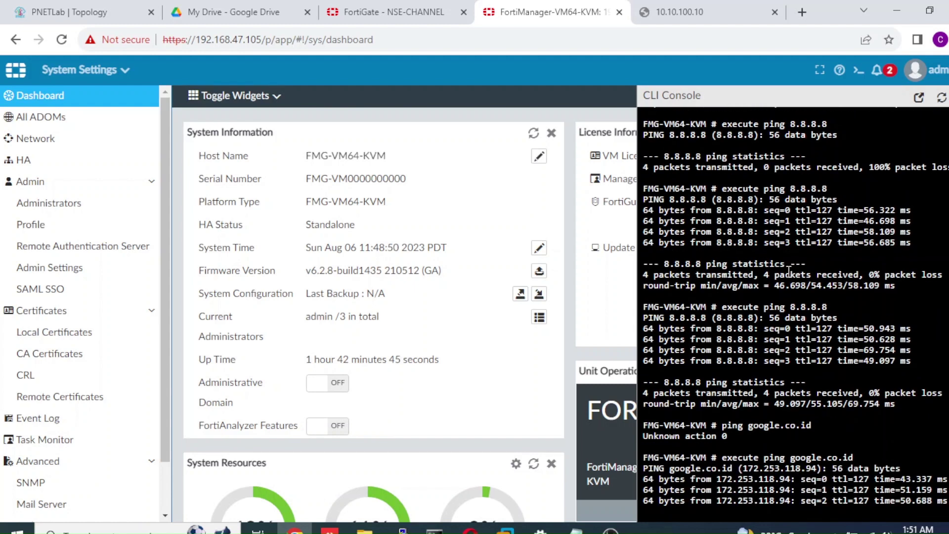
pyautogui.click(730, 13)
pyautogui.click(441, 16)
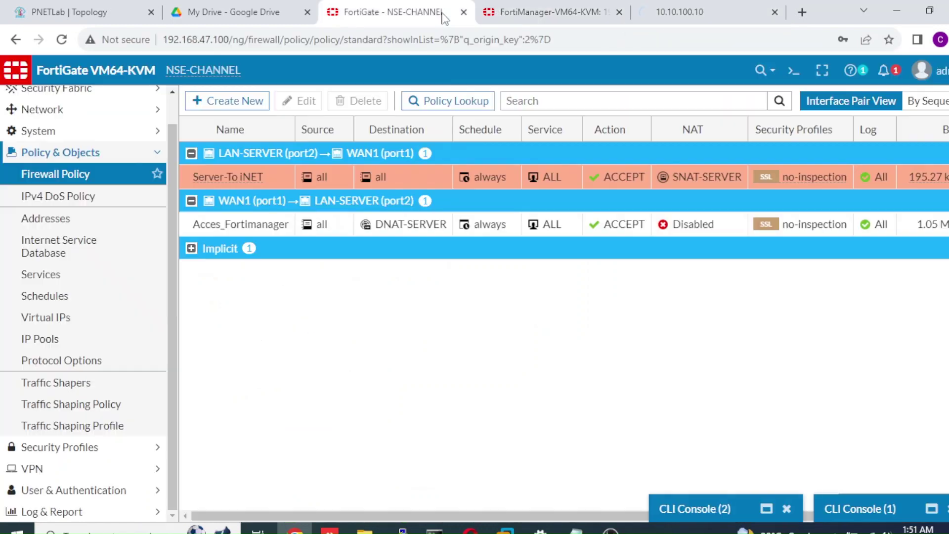
# Run 'get system session list' in a new FortiGate CLI console
pyautogui.click(795, 71)
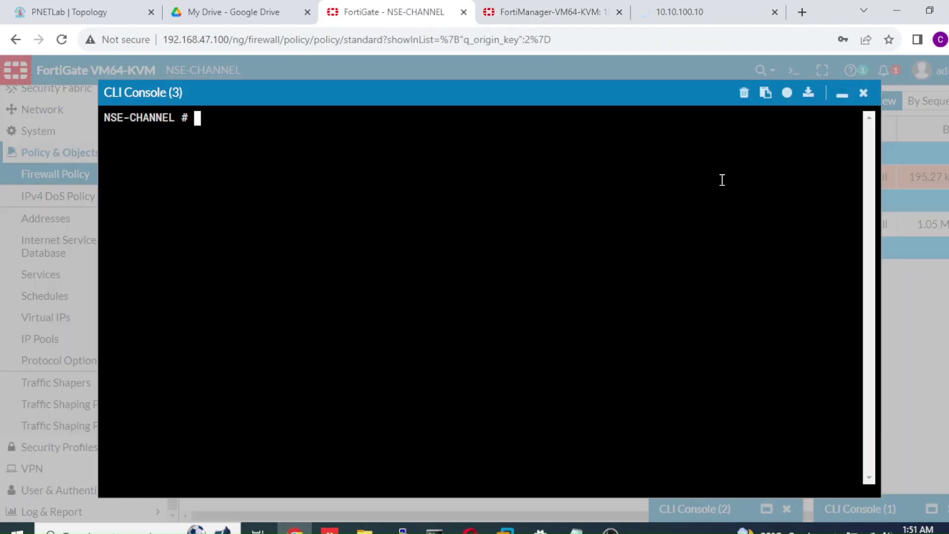
pyautogui.write('get system ')
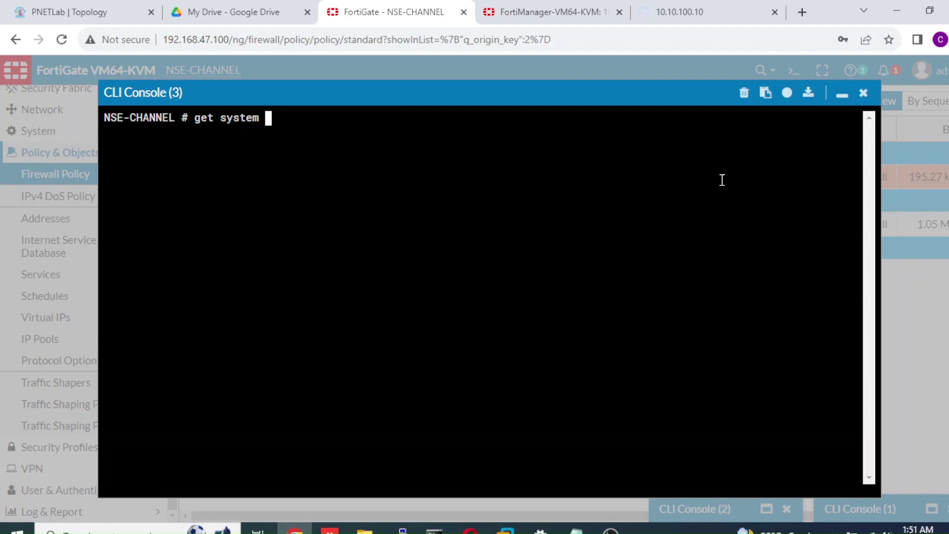
pyautogui.write('session ')
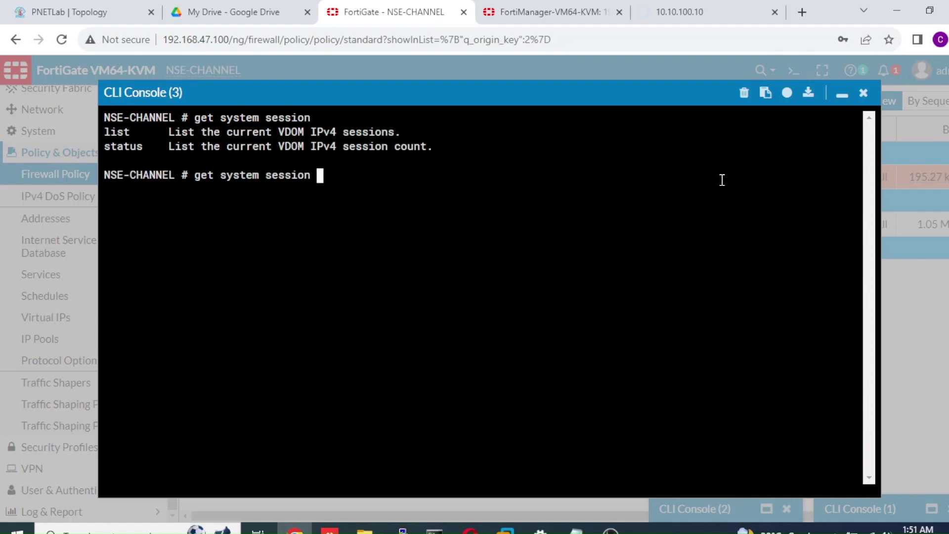
pyautogui.write('?list')
pyautogui.press('Return')
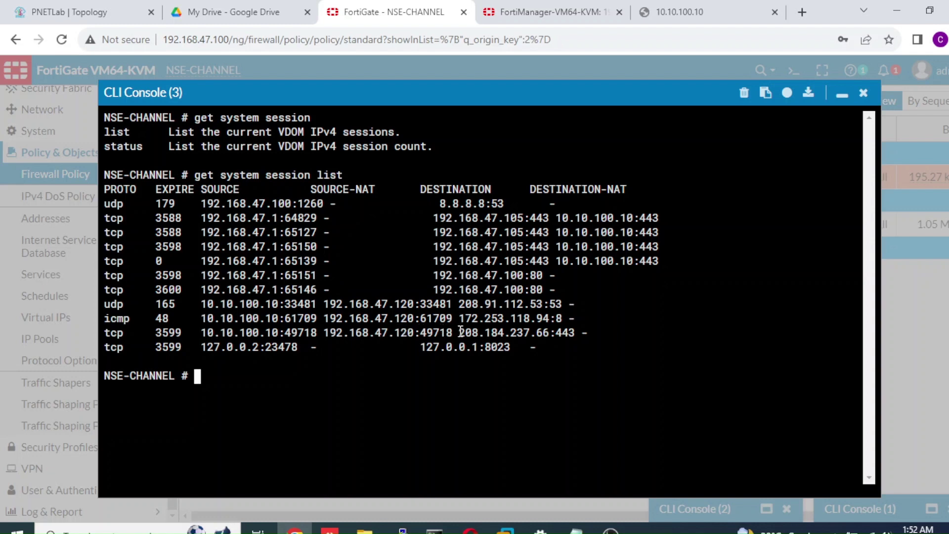
# Note destination 208.184.237.66, rerun the session list, then return to the FortiManager tab
pyautogui.moveTo(459, 331); pyautogui.dragTo(547, 330)
pyautogui.click(535, 364)
pyautogui.press('Up')
pyautogui.press('Return')
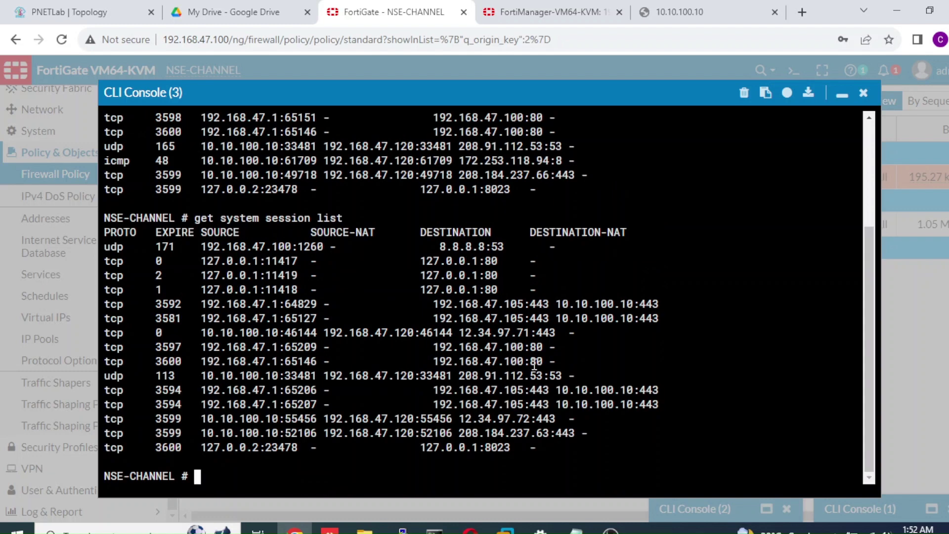
pyautogui.click(562, 10)
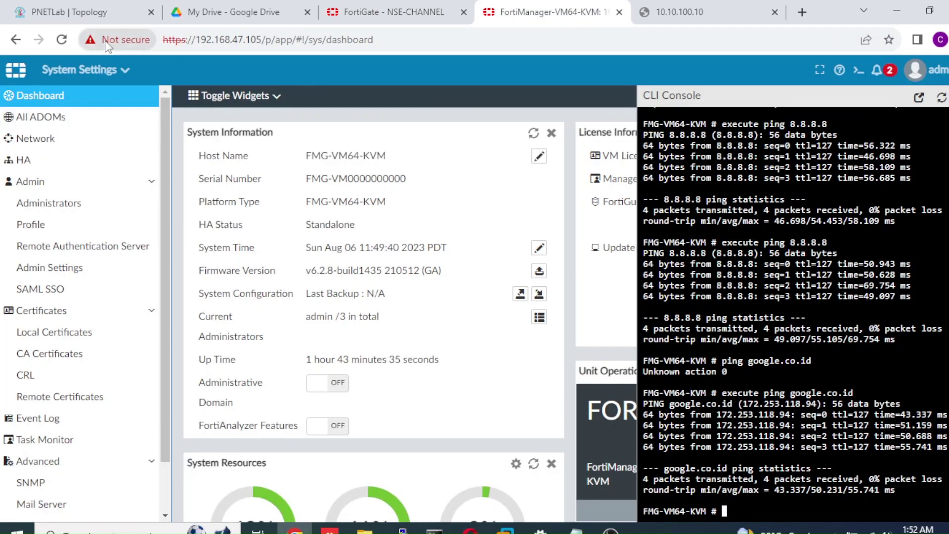
pyautogui.moveTo(263, 40); pyautogui.dragTo(421, 39)
pyautogui.press('BackSpace')
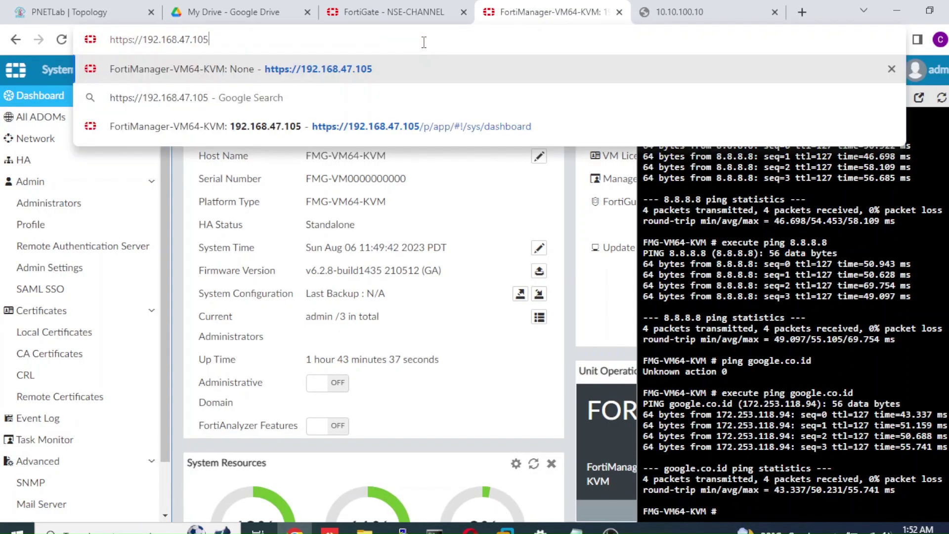
pyautogui.press('Return')
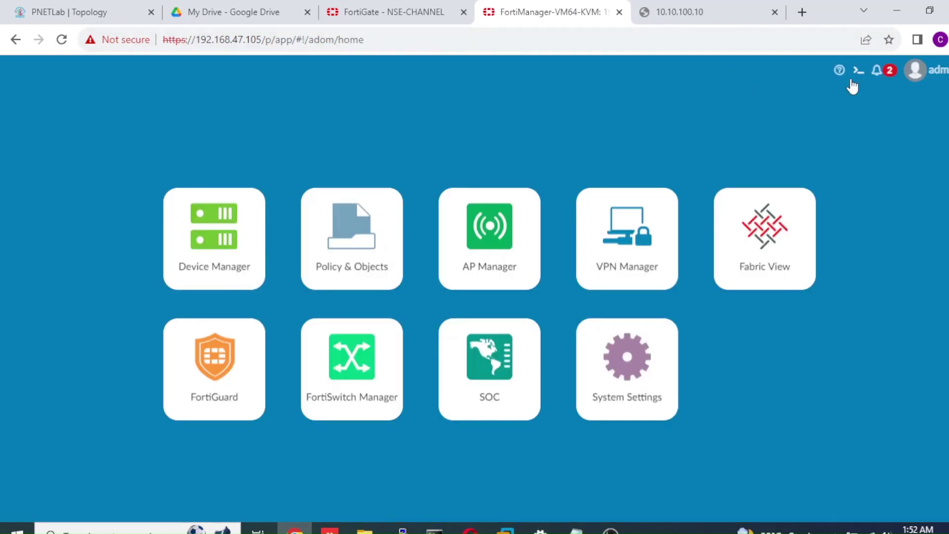
# Rerun the FortiGate session list and check 192.168.47.105:443 on session row 65221
pyautogui.click(371, 12)
pyautogui.press('Up')
pyautogui.press('Return')
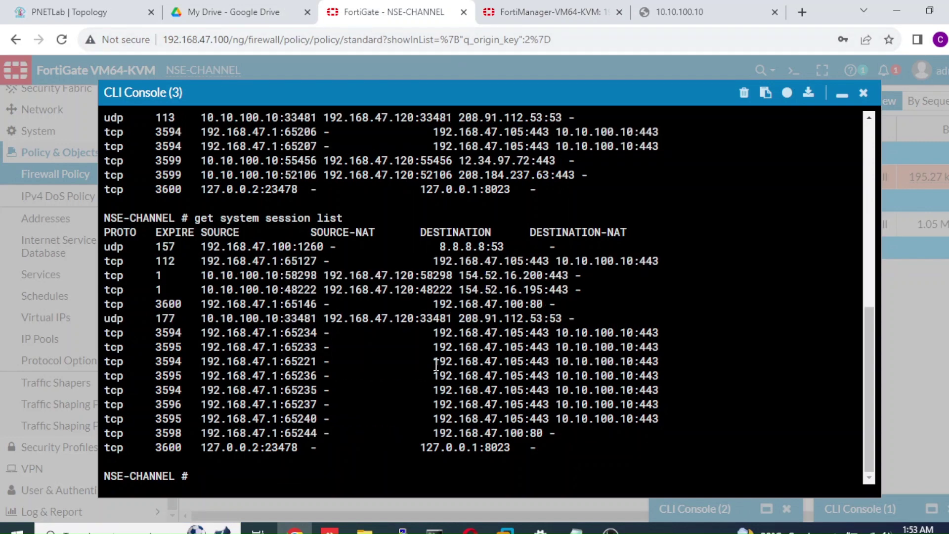
pyautogui.moveTo(436, 365); pyautogui.dragTo(614, 360)
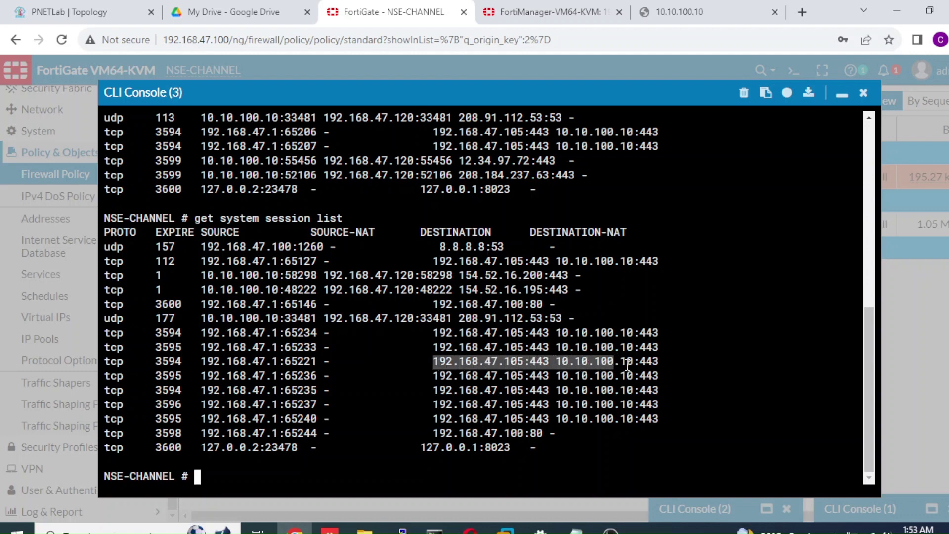
pyautogui.click(628, 365)
# Run 'execute ping 8.8.8.8' in FortiManager's CLI console, then return to FortiGate
pyautogui.click(588, 13)
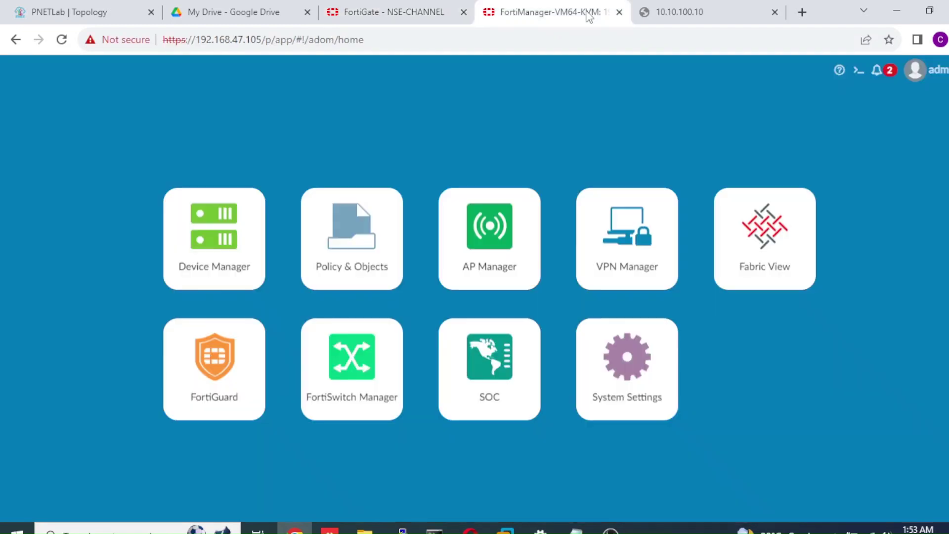
pyautogui.moveTo(683, 260); pyautogui.dragTo(850, 83)
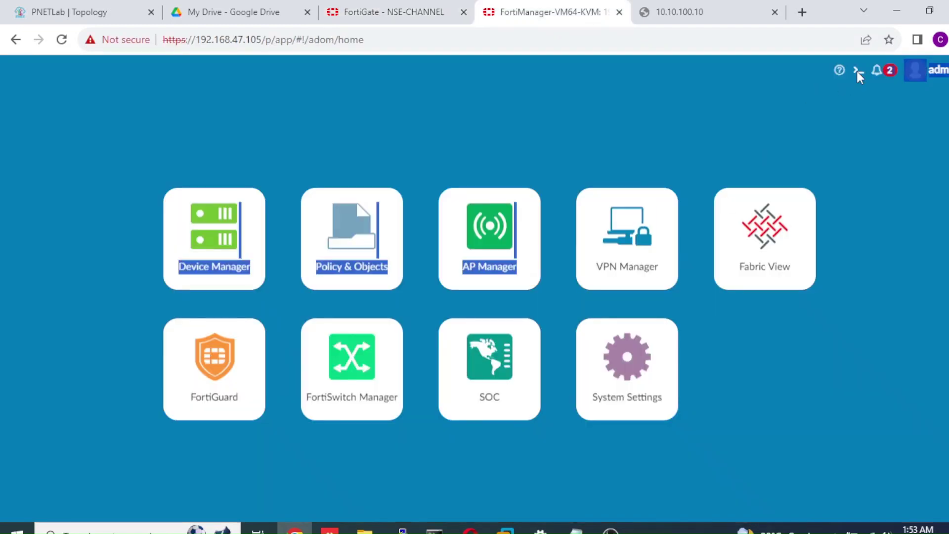
pyautogui.click(858, 71)
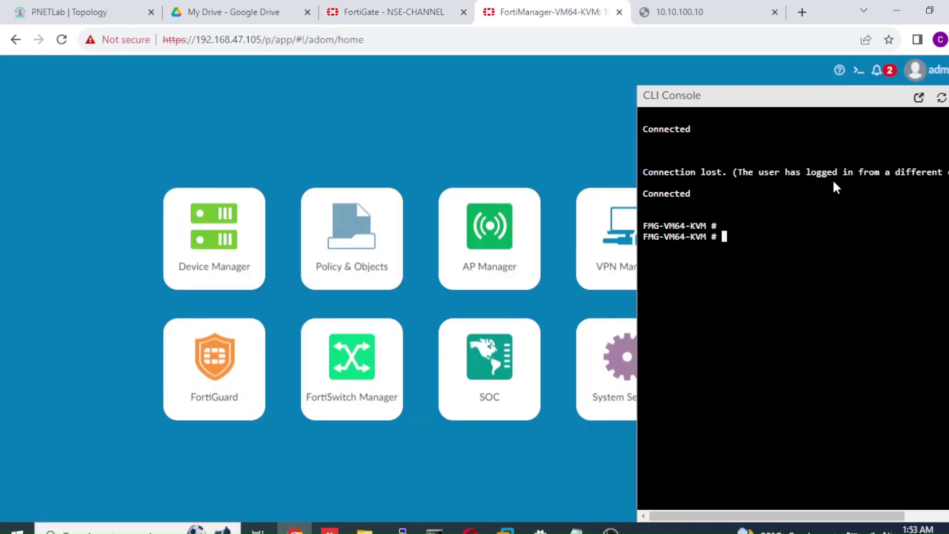
pyautogui.write('execute ping 8.8.8.8')
pyautogui.press('Return')
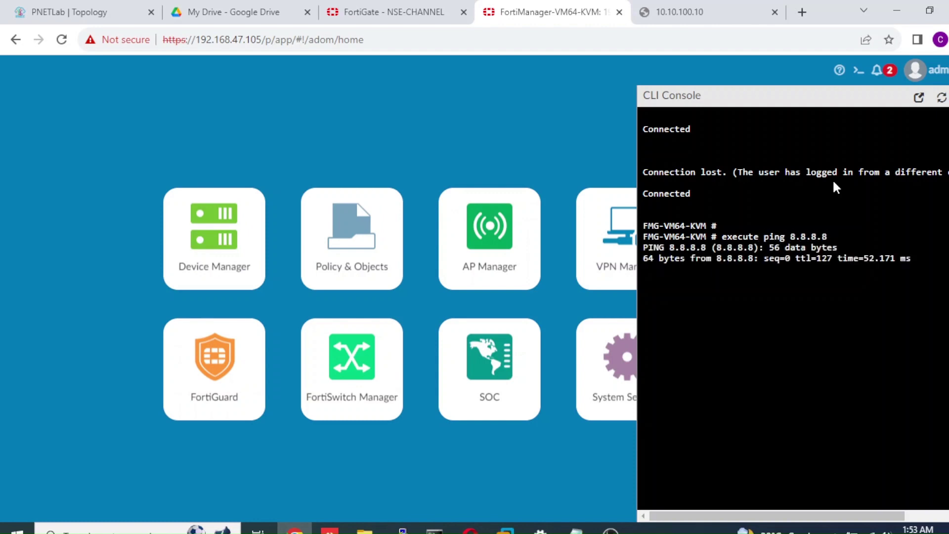
pyautogui.click(417, 15)
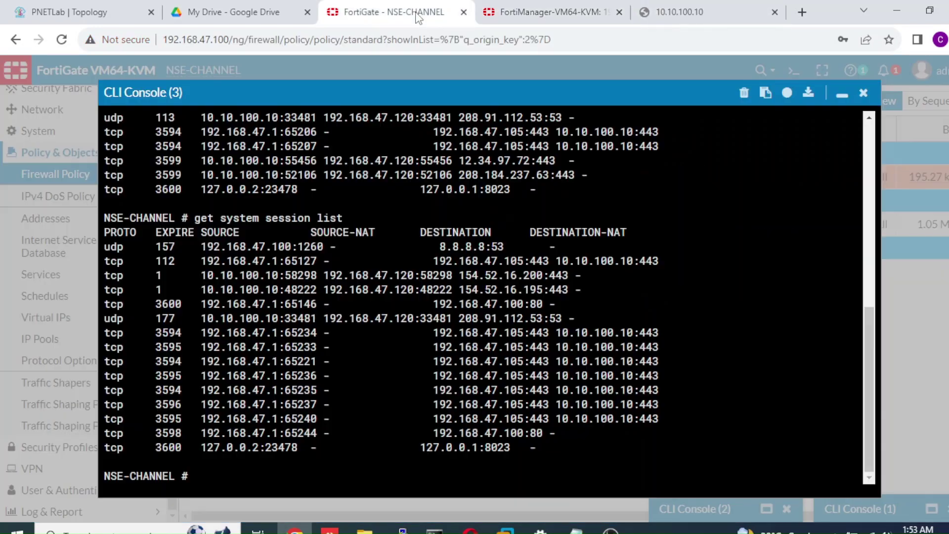
# Refresh the session list, check source-NAT address 192.168.47.120, and minimize the console
pyautogui.press('Up')
pyautogui.press('Return')
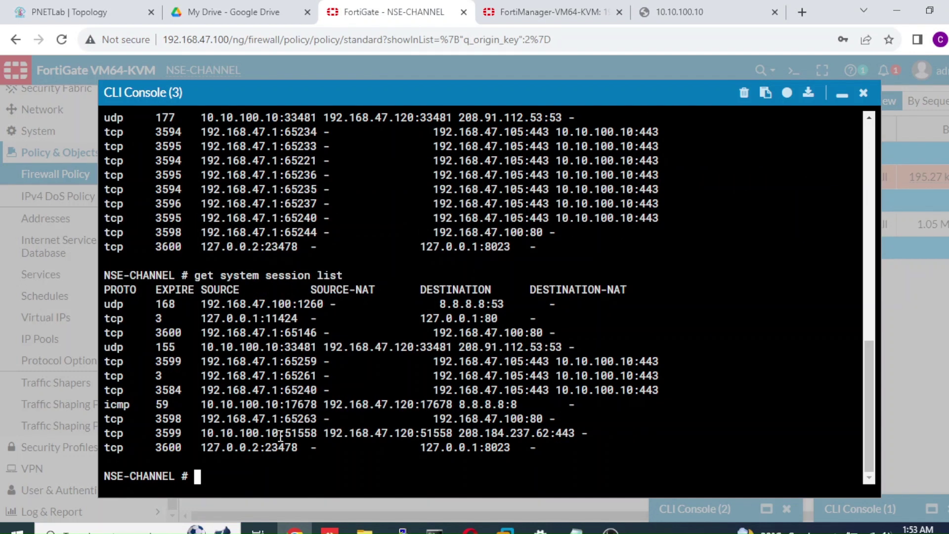
pyautogui.moveTo(325, 434); pyautogui.dragTo(415, 431)
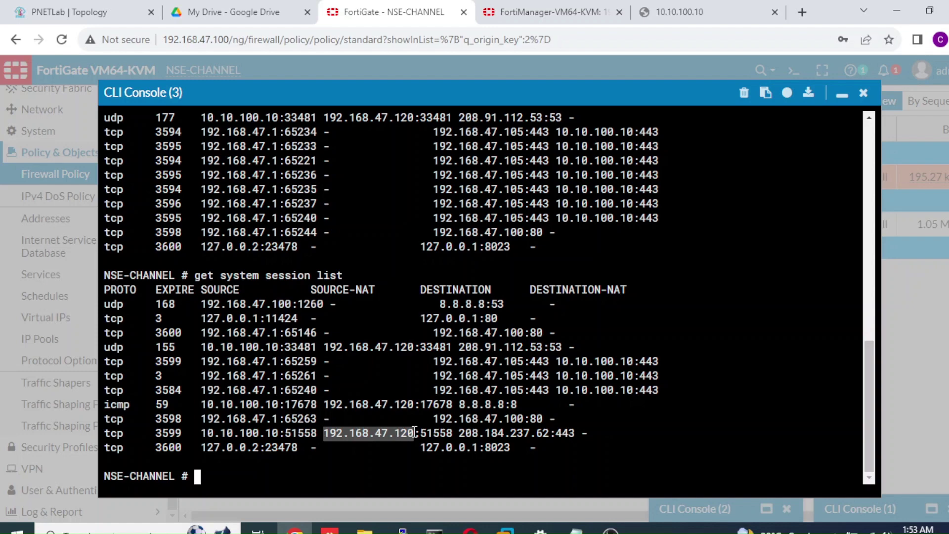
pyautogui.click(553, 20)
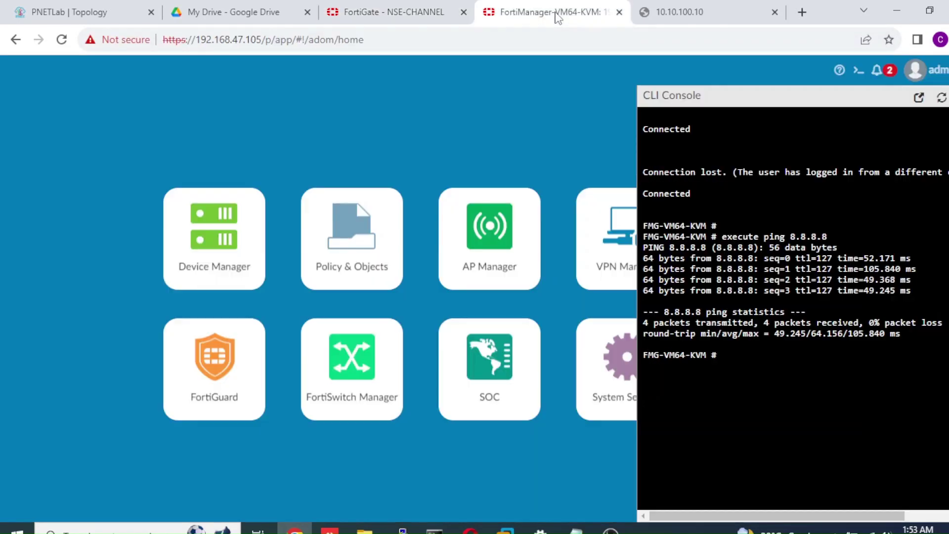
pyautogui.click(414, 12)
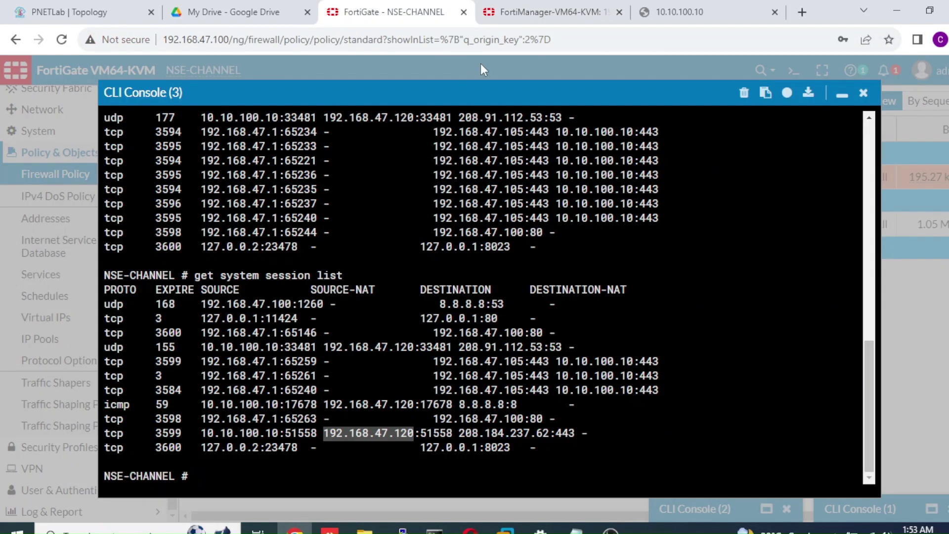
pyautogui.click(842, 94)
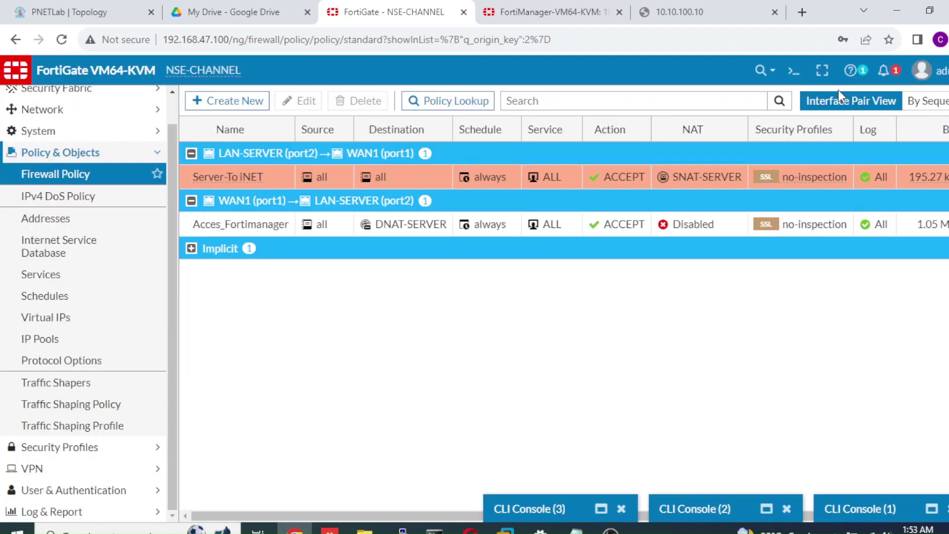
# Set Server-To iNET's IP pool to Use Outgoing Interface Address and save
pyautogui.doubleClick(279, 175)
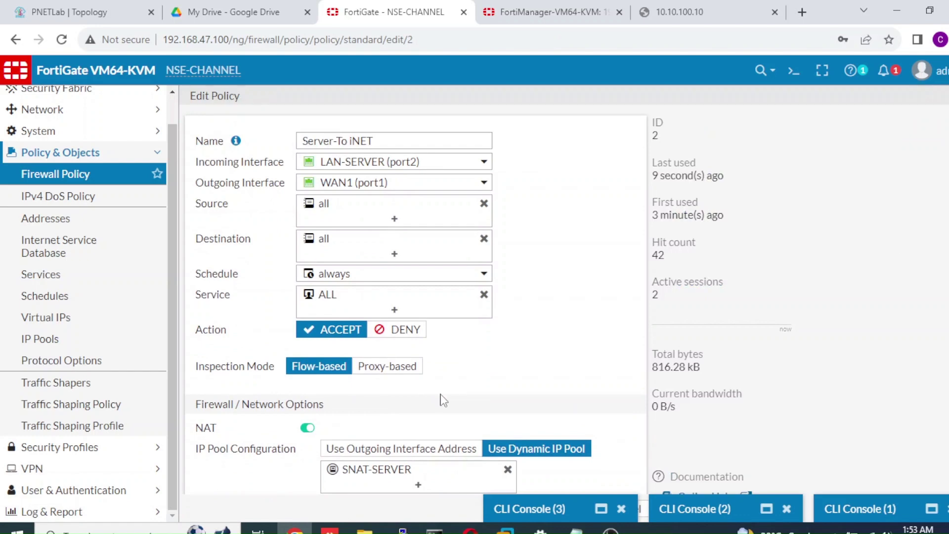
pyautogui.click(421, 450)
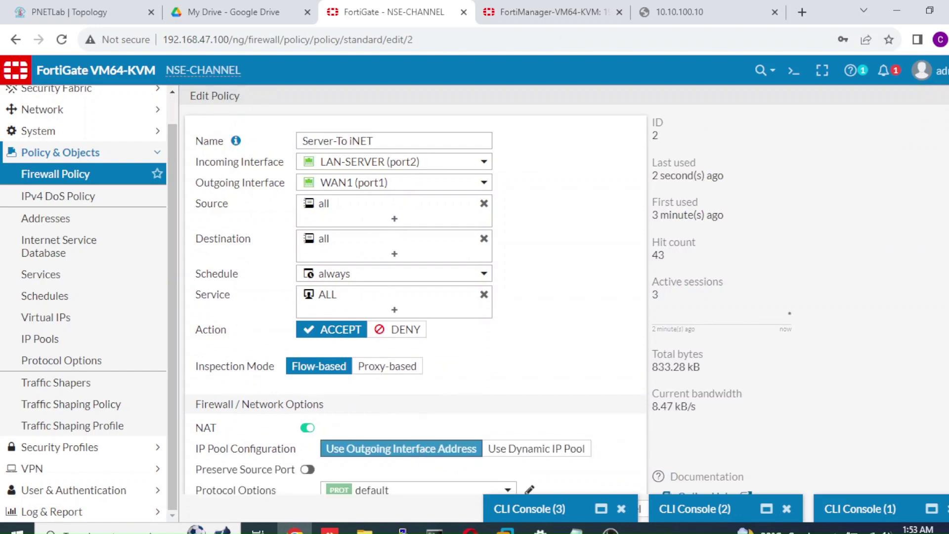
pyautogui.scroll(-6, 415, 297)
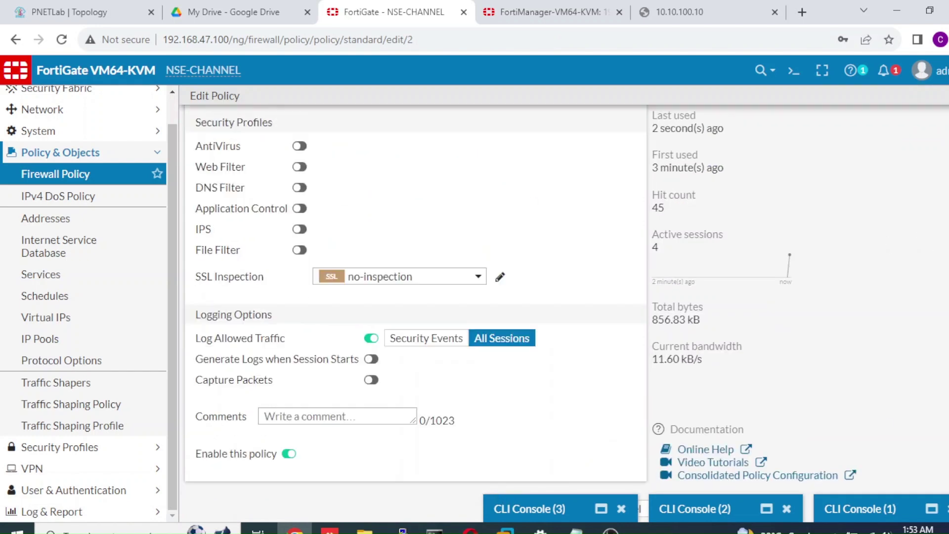
pyautogui.click(621, 509)
pyautogui.click(572, 511)
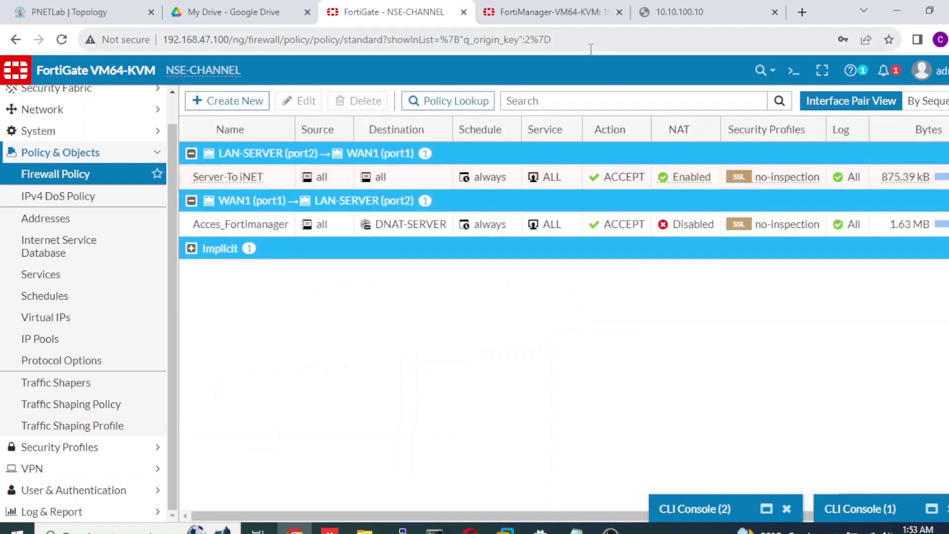
# Minimize the second CLI console and close the first one
pyautogui.click(701, 510)
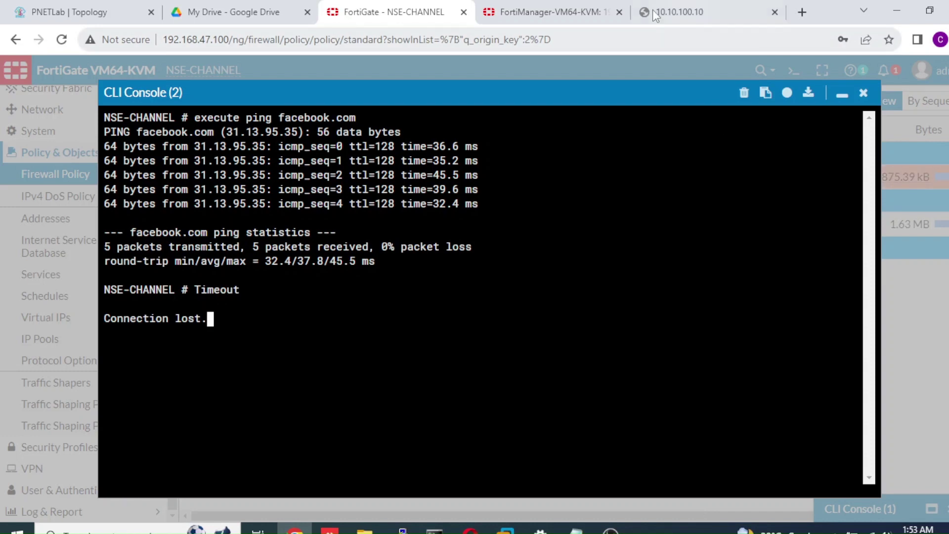
pyautogui.click(842, 96)
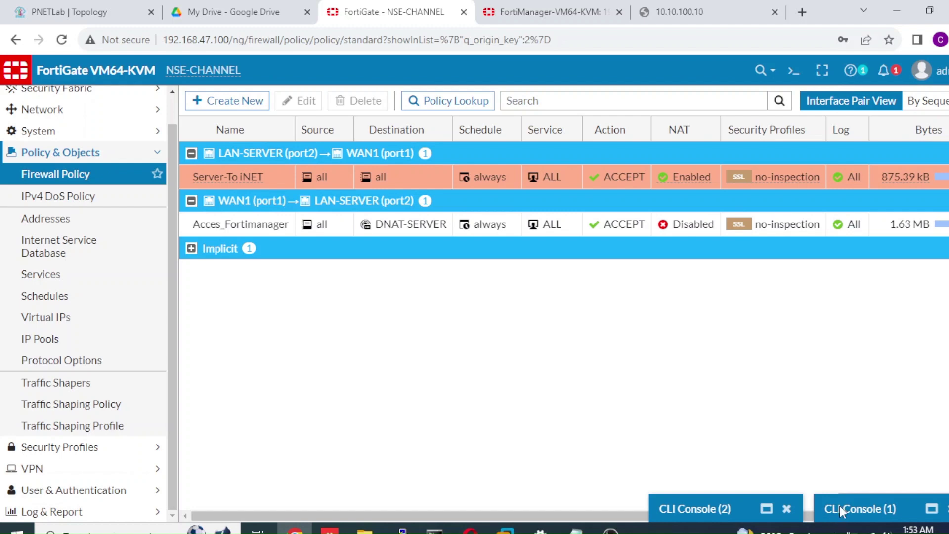
pyautogui.click(840, 509)
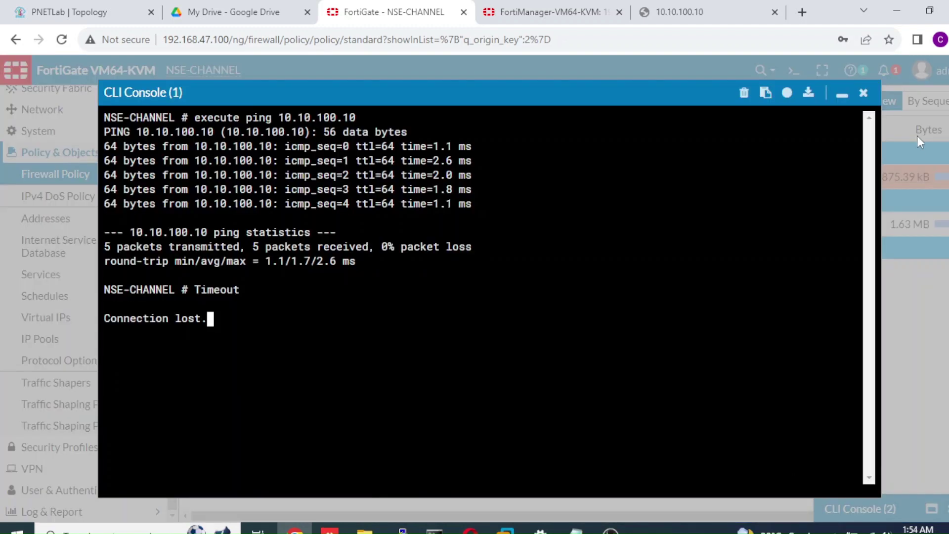
pyautogui.click(864, 93)
# Run 'get system session list' in a new CLI console, fixing the mistyped command
pyautogui.click(793, 72)
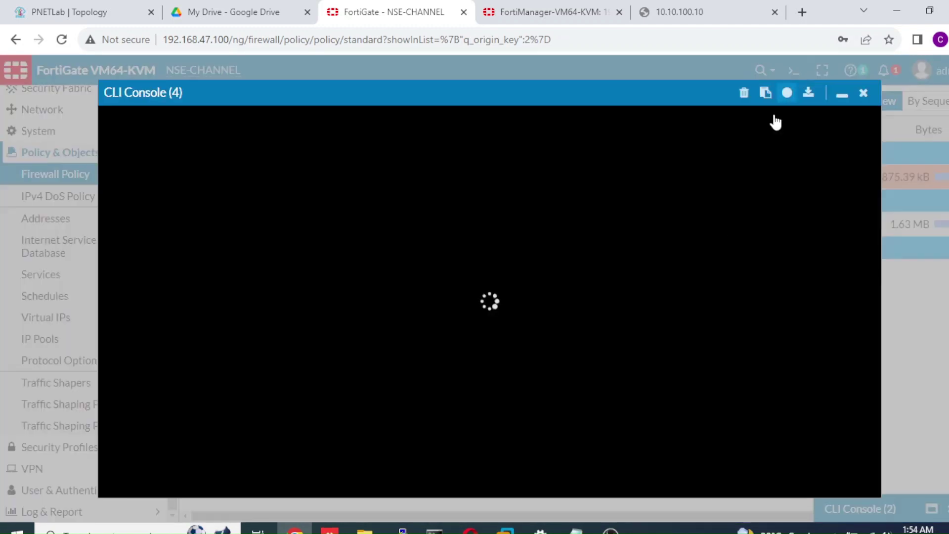
pyautogui.write('ge')
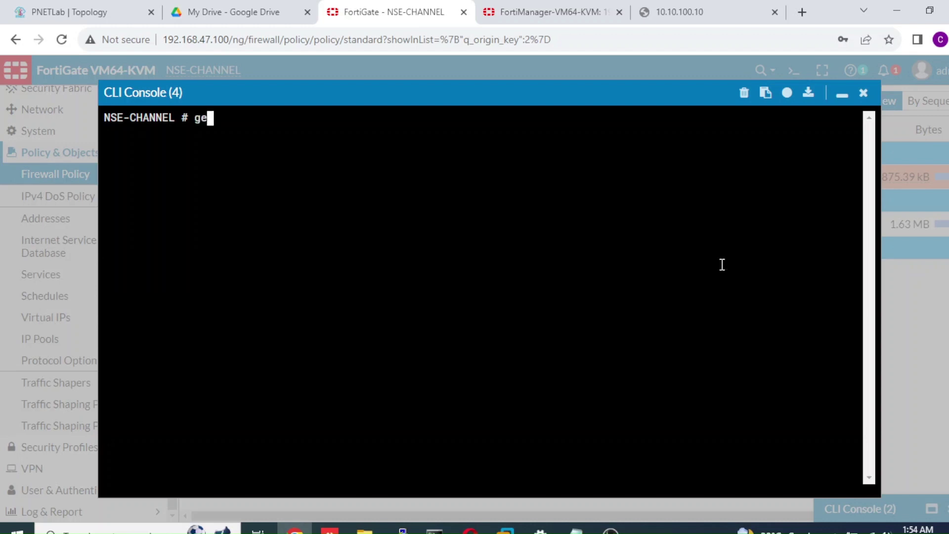
pyautogui.write('t system sessionli')
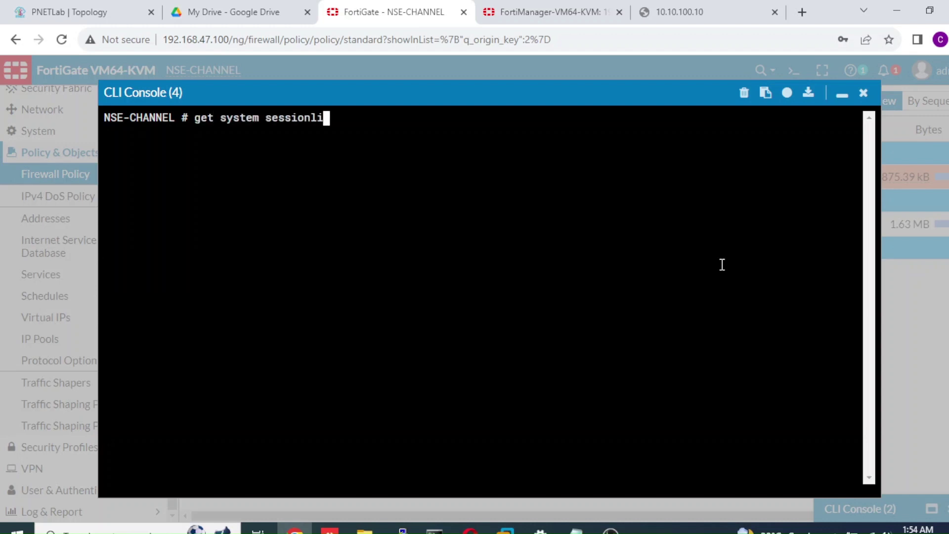
pyautogui.press('Return')
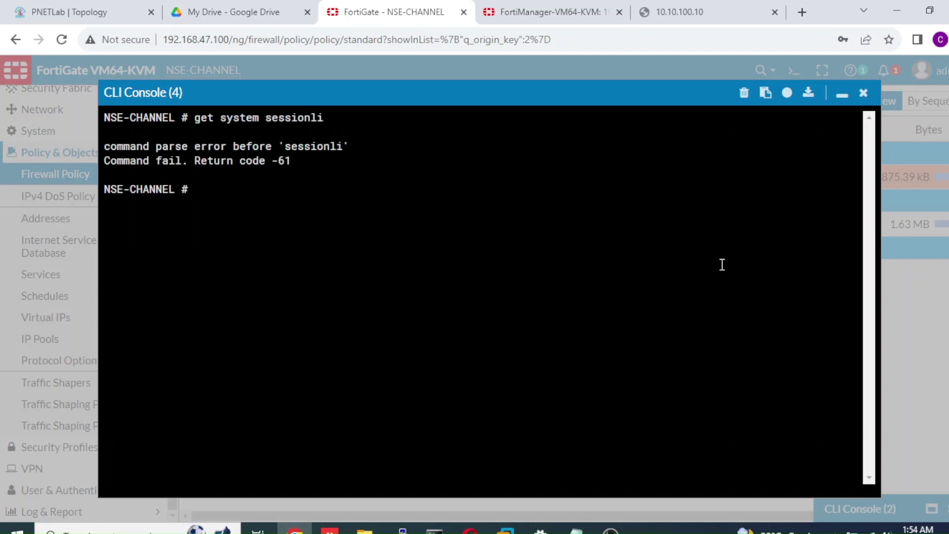
pyautogui.press('Up')
pyautogui.press('BackSpace')
pyautogui.press('BackSpace')
pyautogui.write('list')
pyautogui.press('Return')
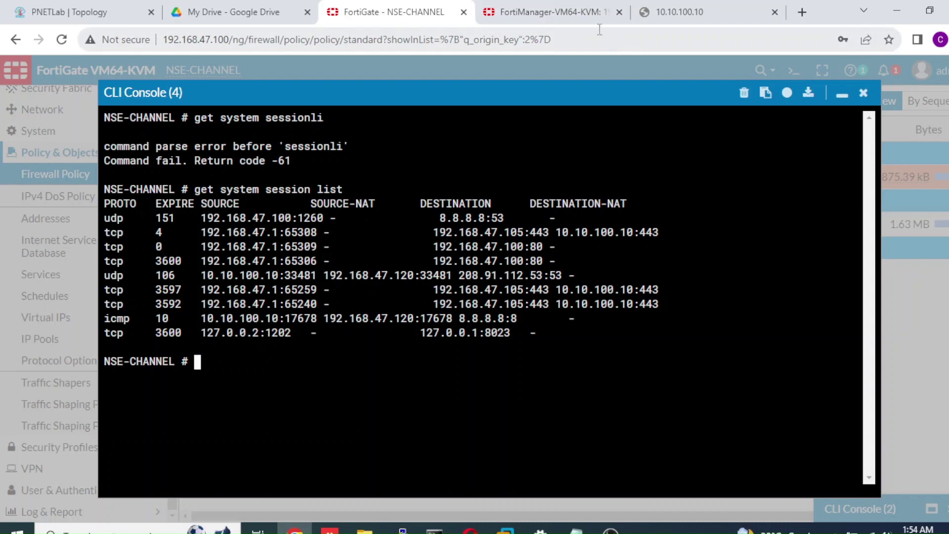
# Re-run 'execute ping 8.8.8.8' in FortiManager's console
pyautogui.click(588, 19)
pyautogui.click(876, 159)
pyautogui.press('Up')
pyautogui.press('Return')
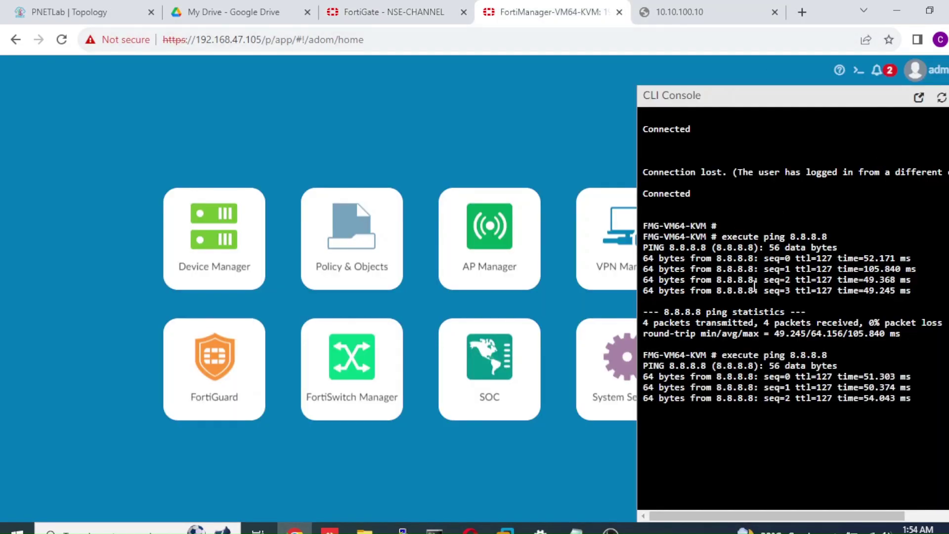
# Back on FortiGate, rerun 'get system session list' three times
pyautogui.click(430, 18)
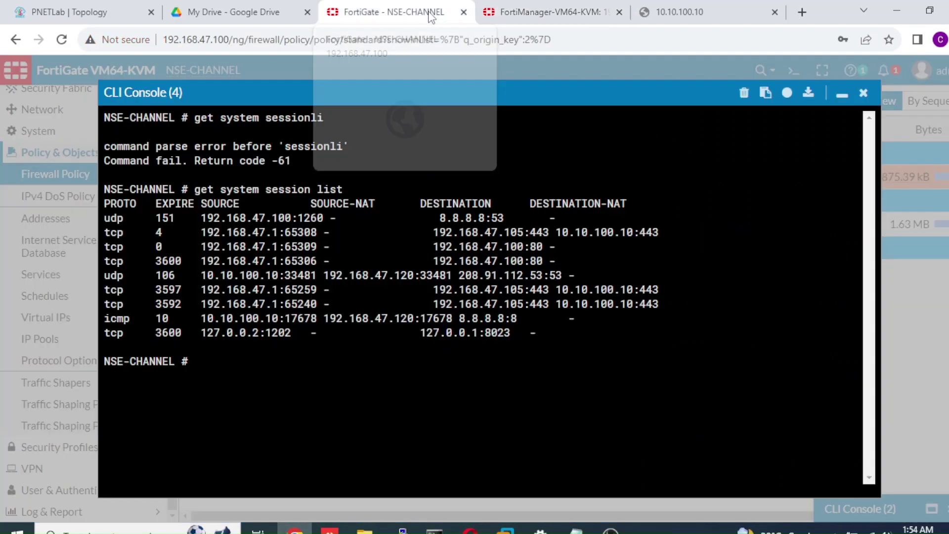
pyautogui.press('Up')
pyautogui.press('Return')
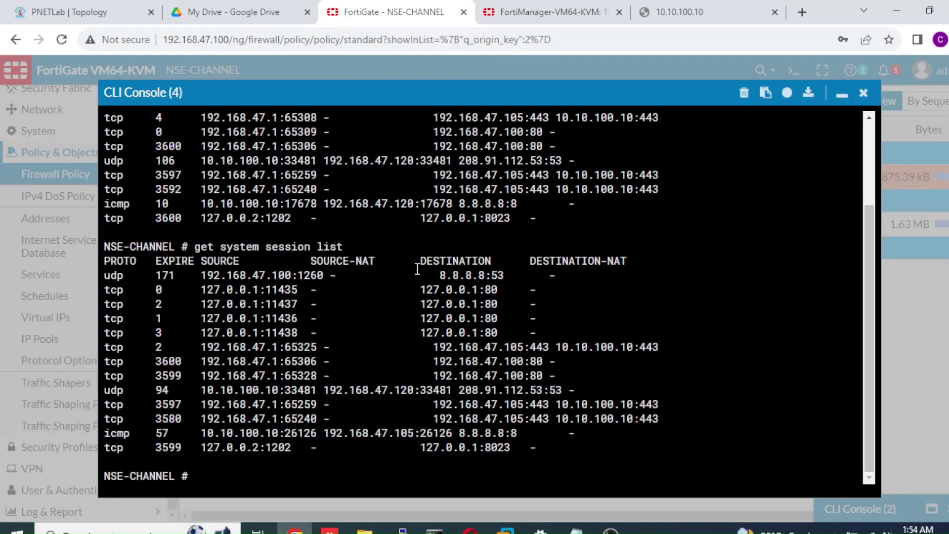
pyautogui.press('Up')
pyautogui.press('Return')
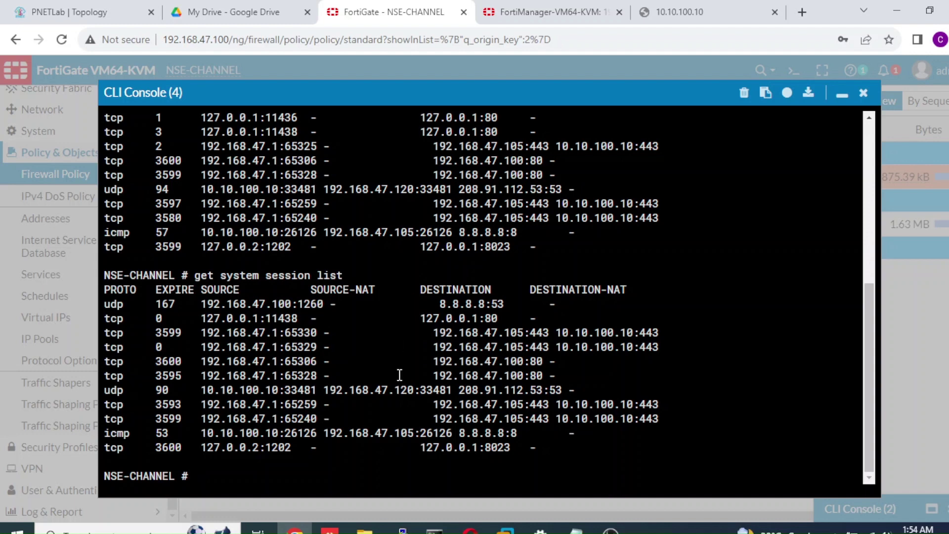
pyautogui.press('Up')
pyautogui.press('Return')
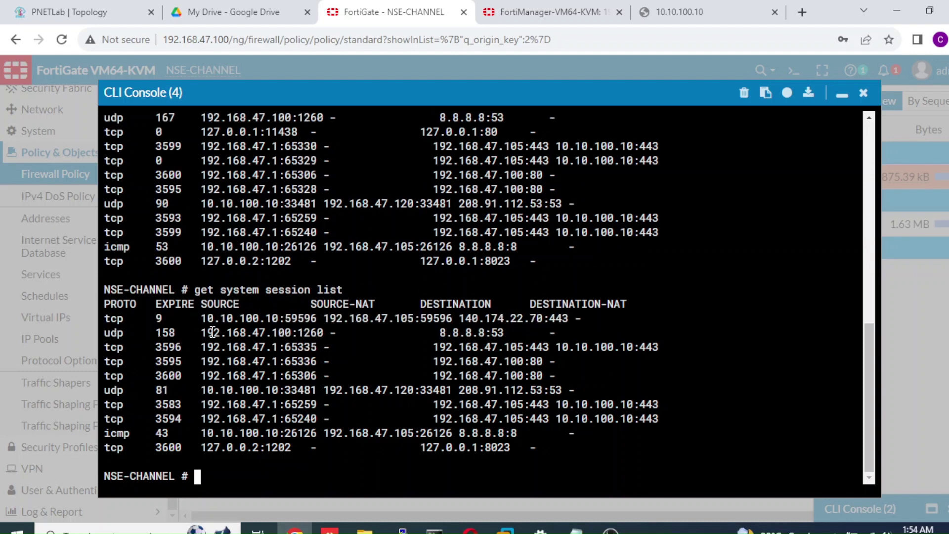
# Check the udp row's 192.168.47.100:1260 source and 8.8.8.8 destination, then minimize CLI Console (4)
pyautogui.moveTo(202, 333); pyautogui.dragTo(324, 332)
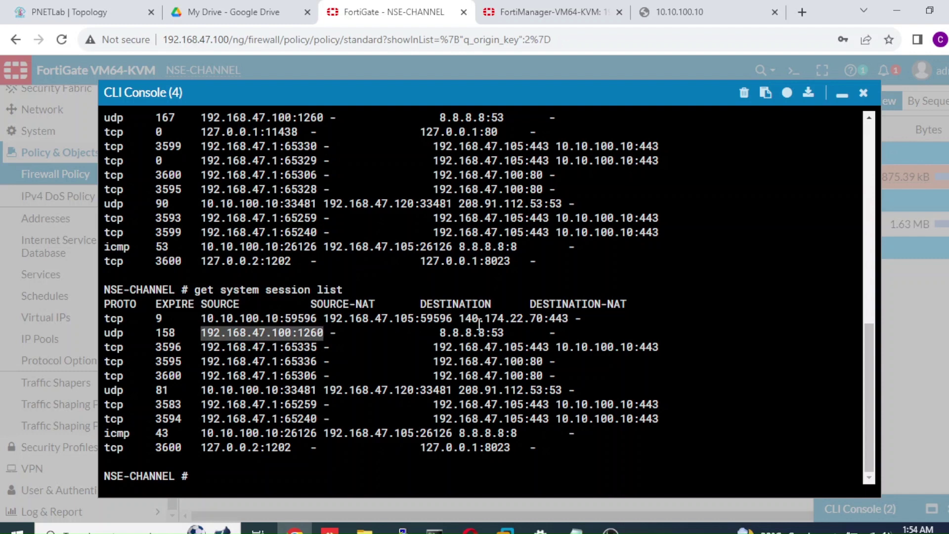
pyautogui.moveTo(486, 332); pyautogui.dragTo(433, 332)
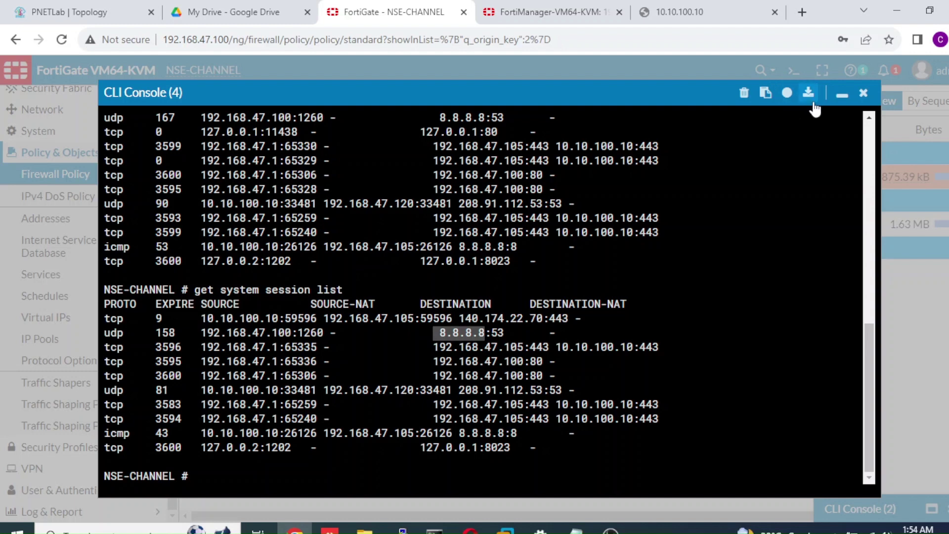
pyautogui.click(842, 97)
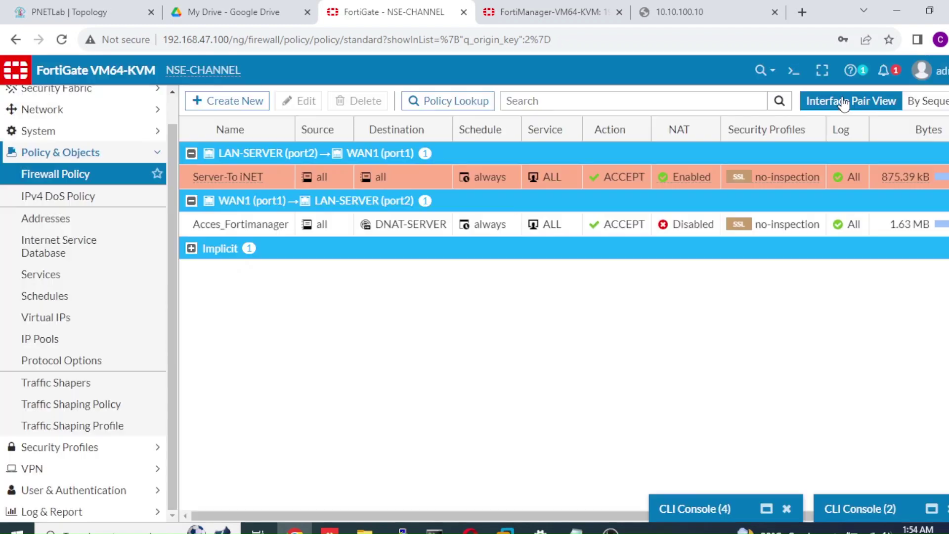